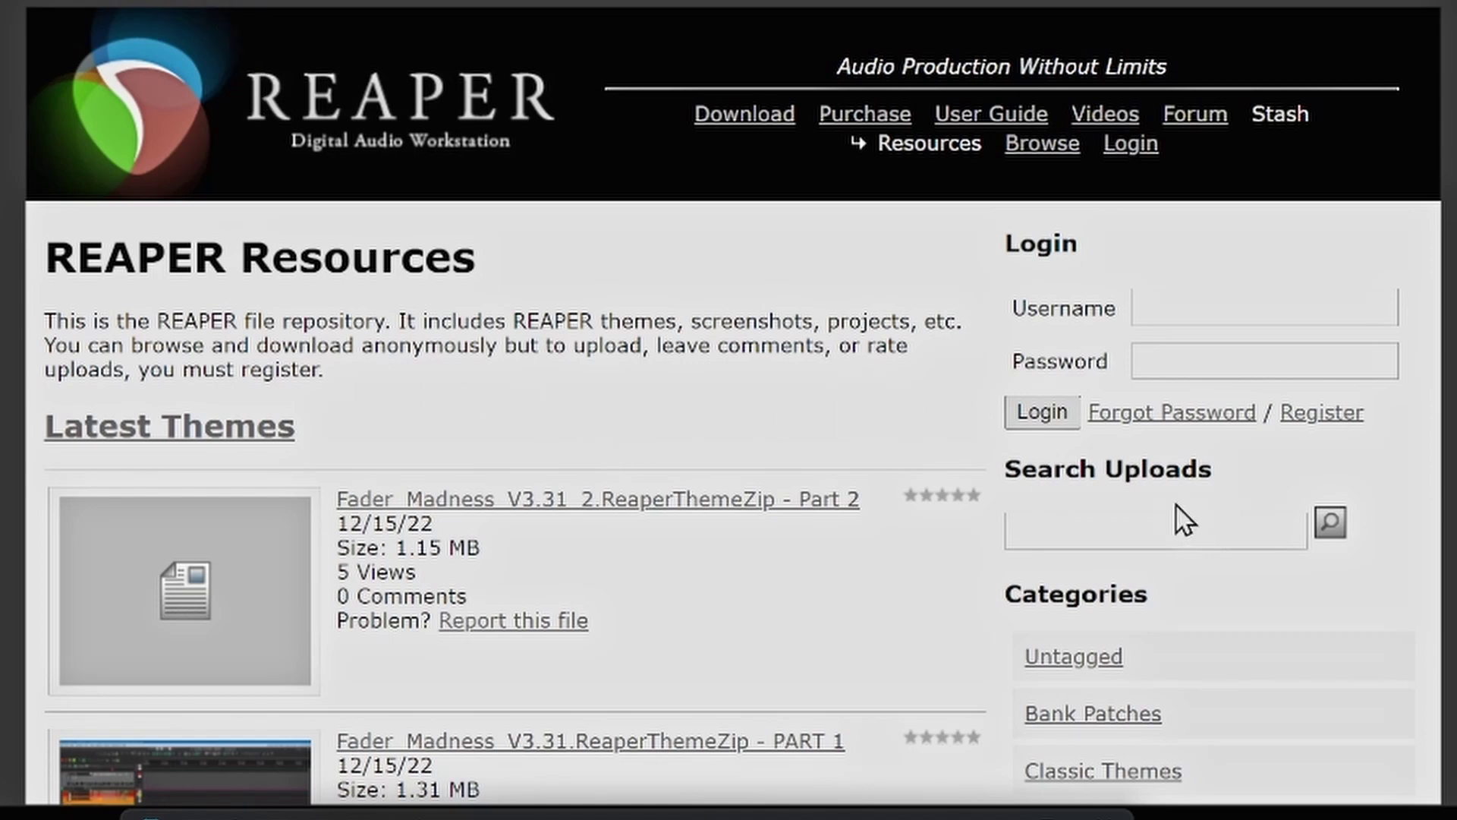
# - Search the REAPER Resources uploads for "sower" and look through the matching files
pyautogui.click(1147, 526)
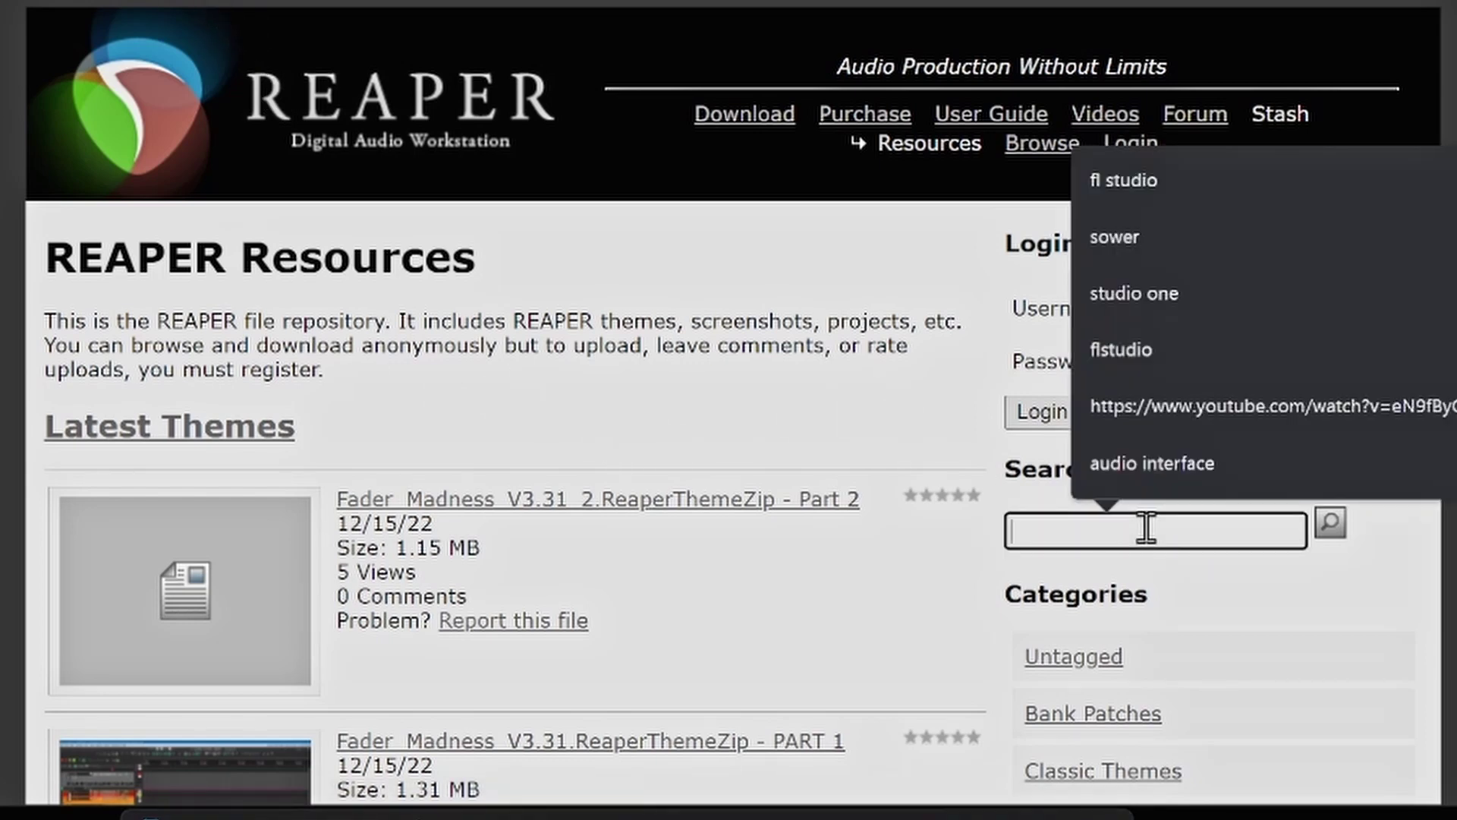
pyautogui.write('sower')
pyautogui.press('Return')
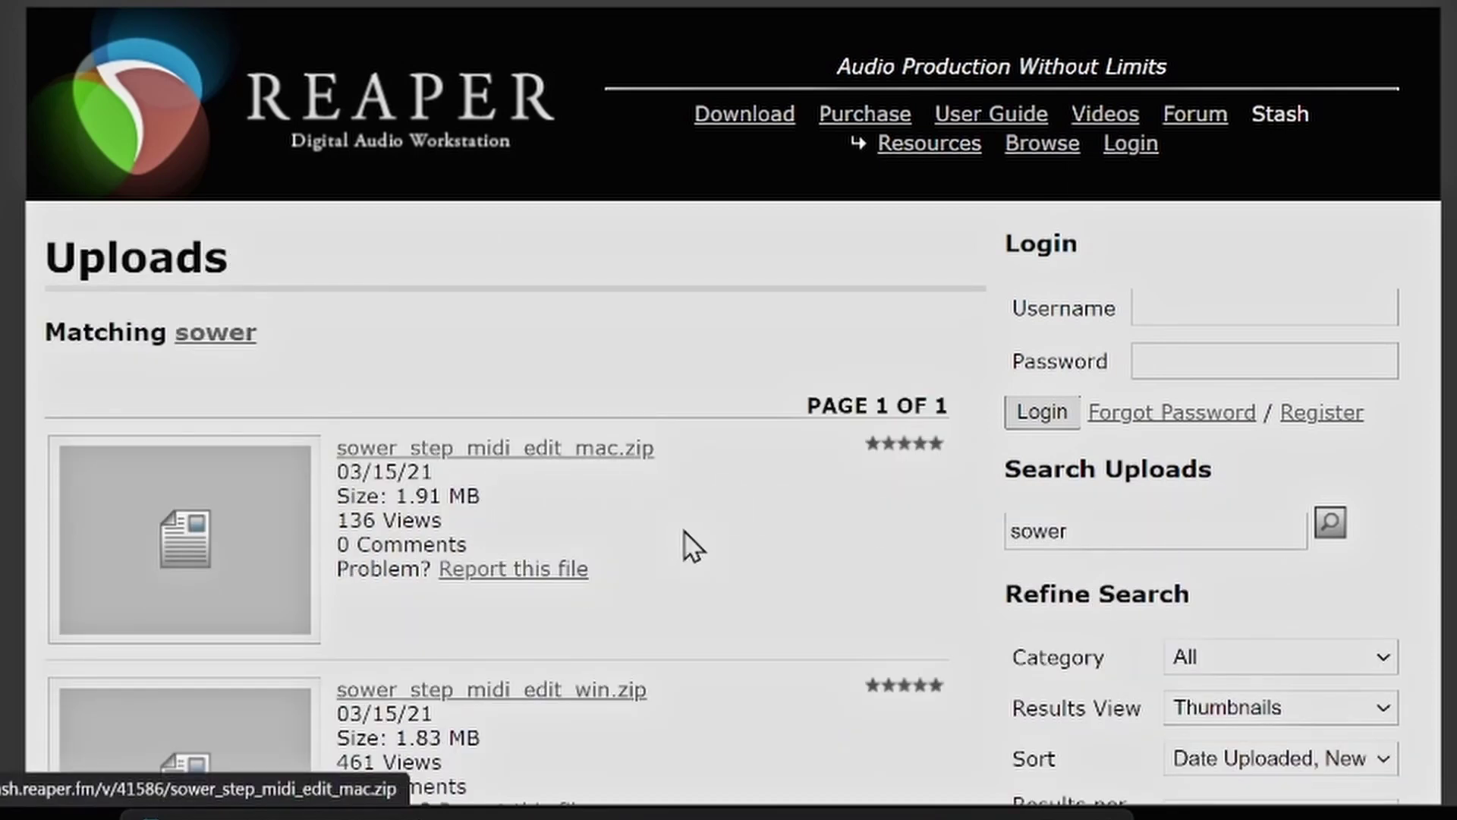
pyautogui.scroll(-2, 520, 568)
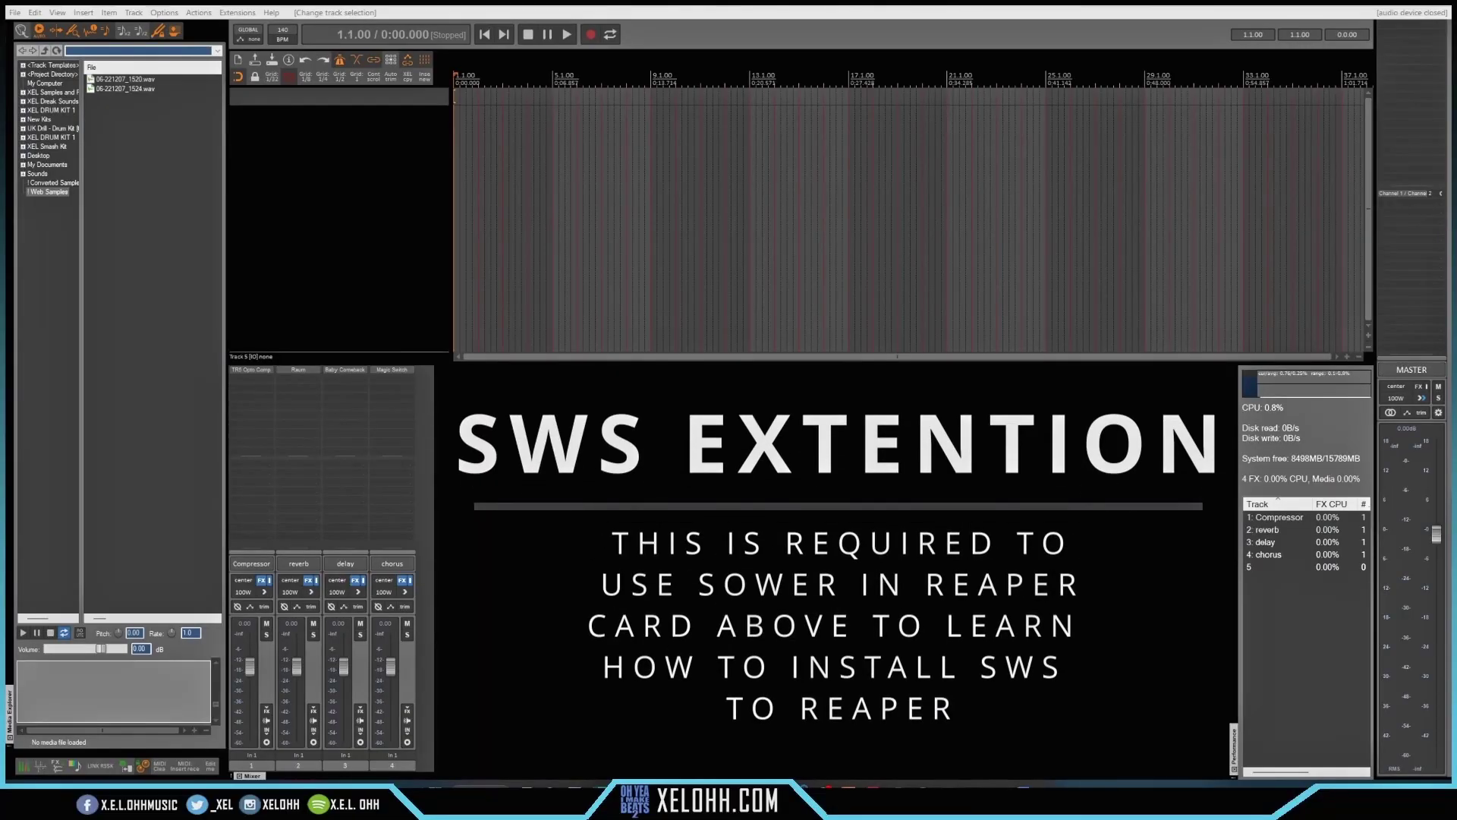
# - Switch to REAPER and open the Sower extension
pyautogui.click(237, 13)
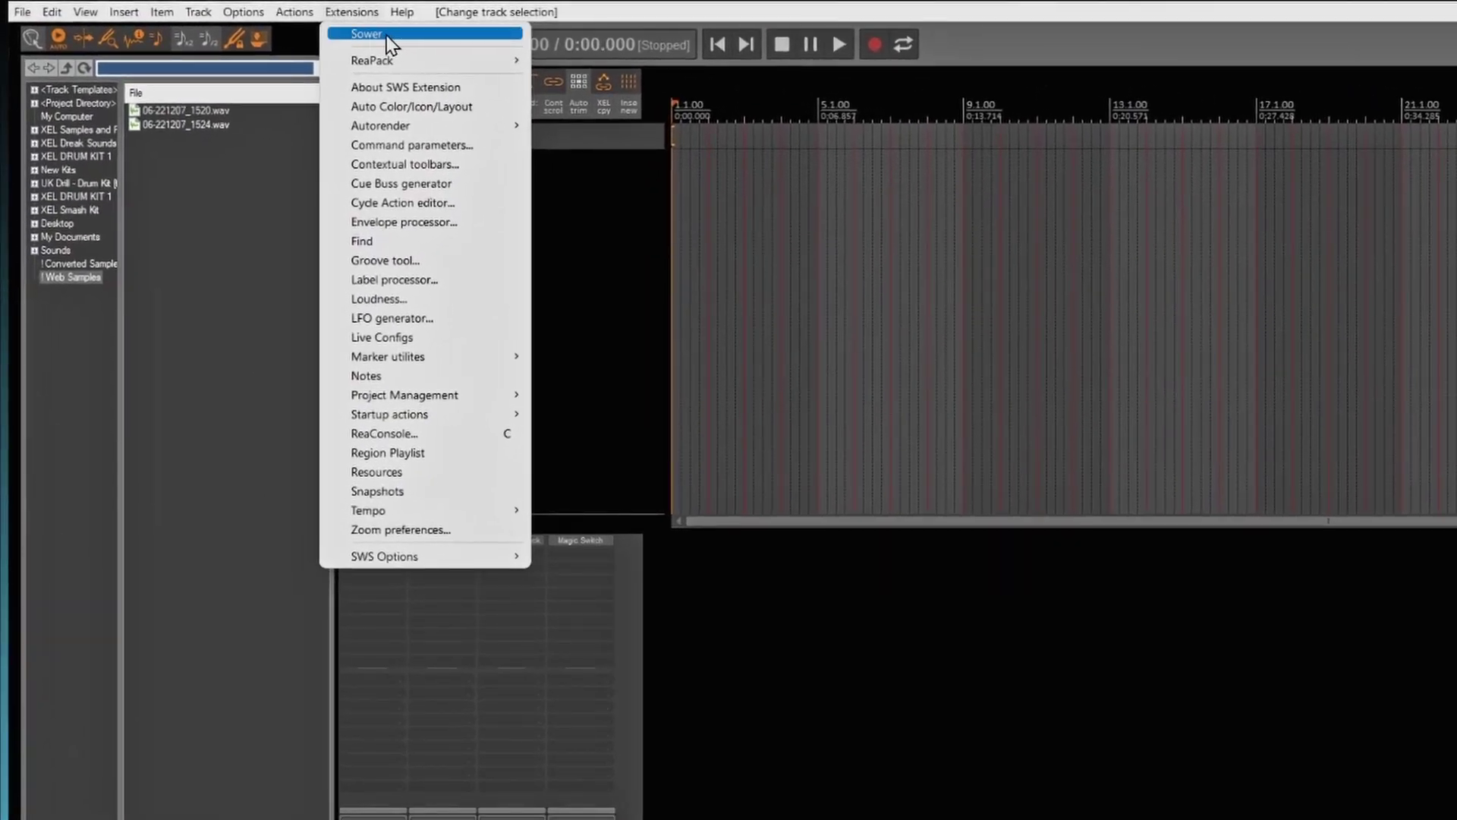
pyautogui.click(385, 35)
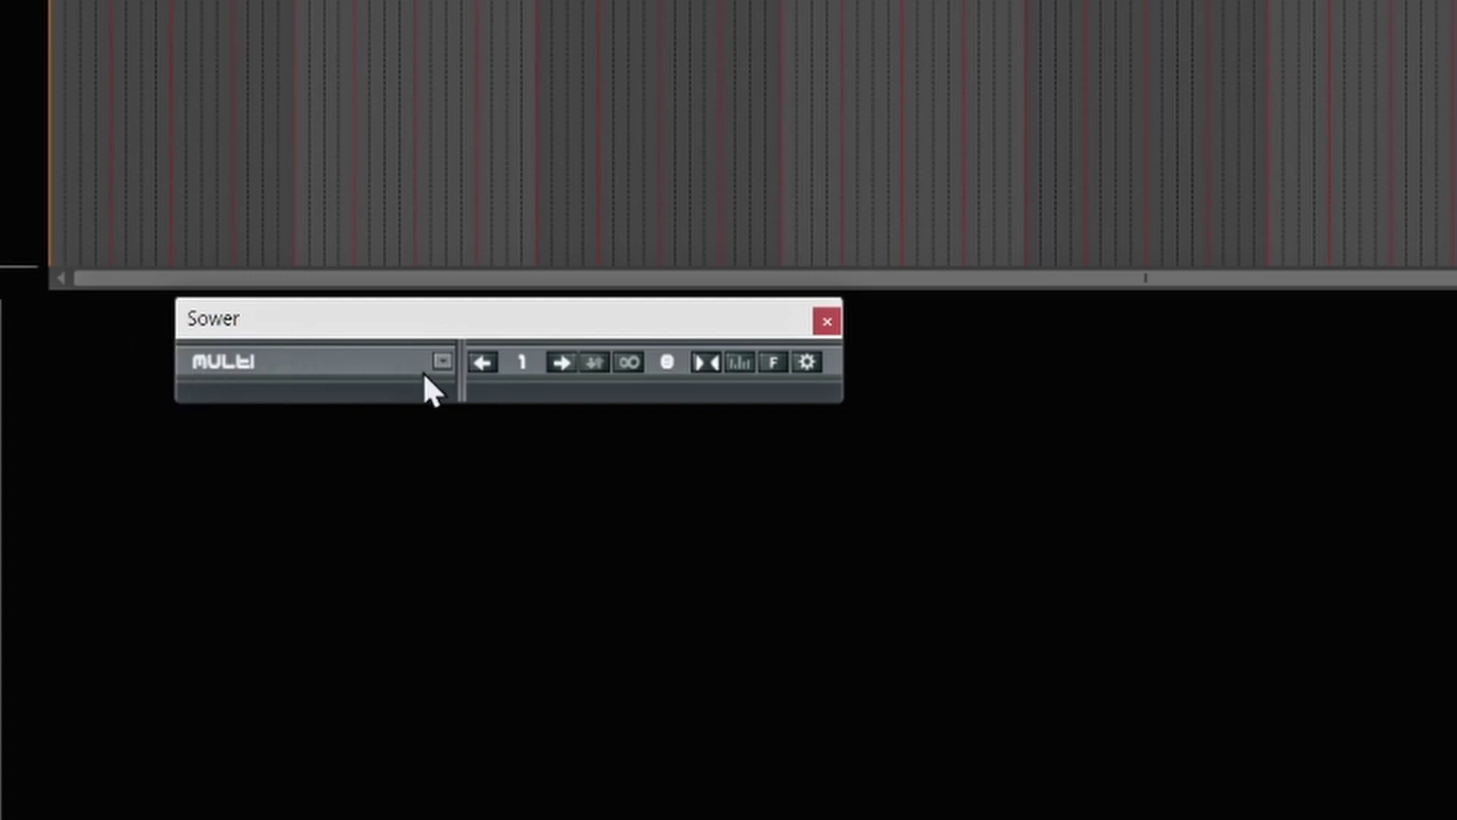
# - Dock the Sower window, and undock it back to a floating window
pyautogui.click(440, 361)
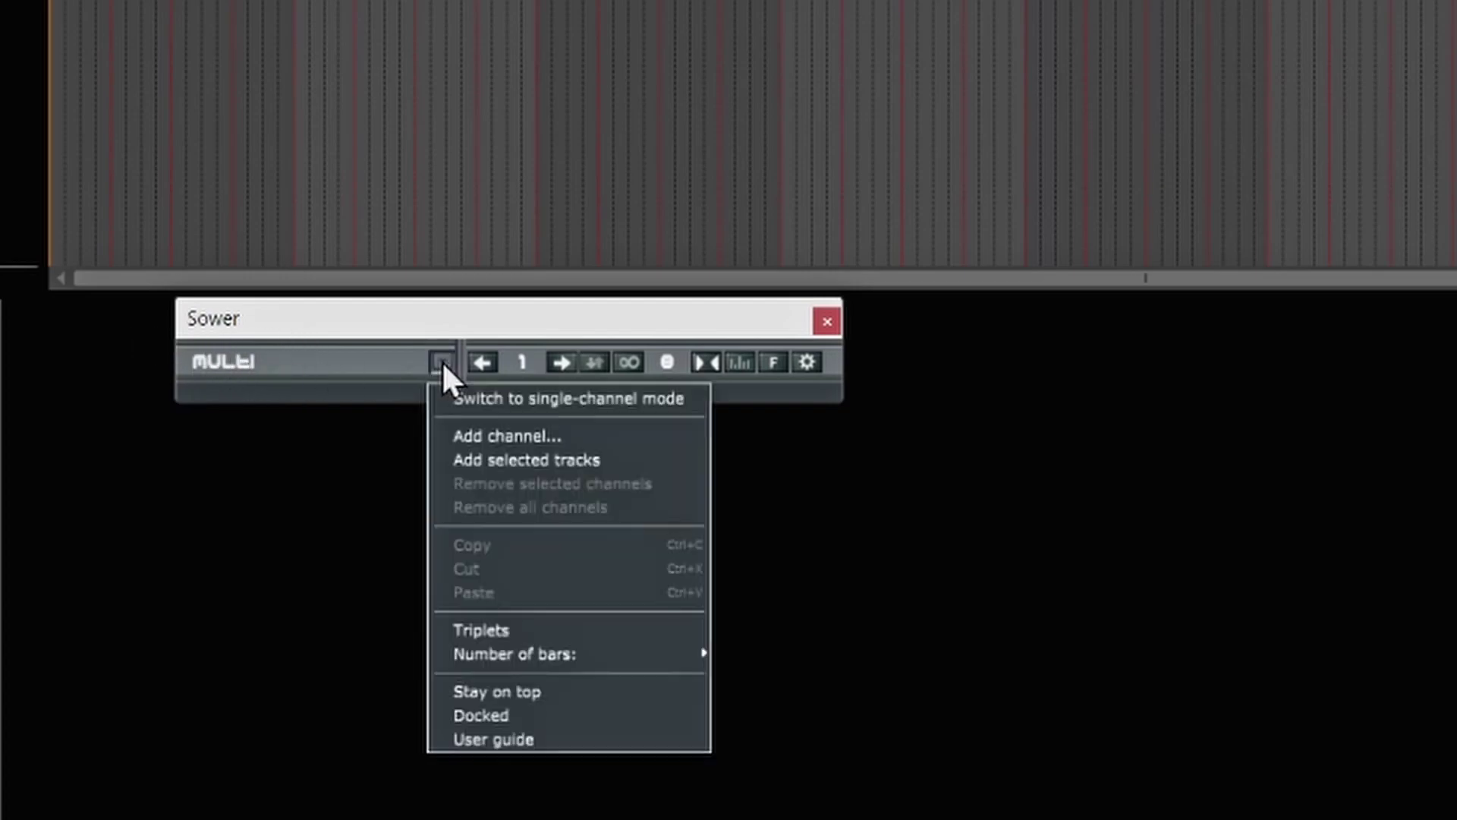
pyautogui.click(491, 715)
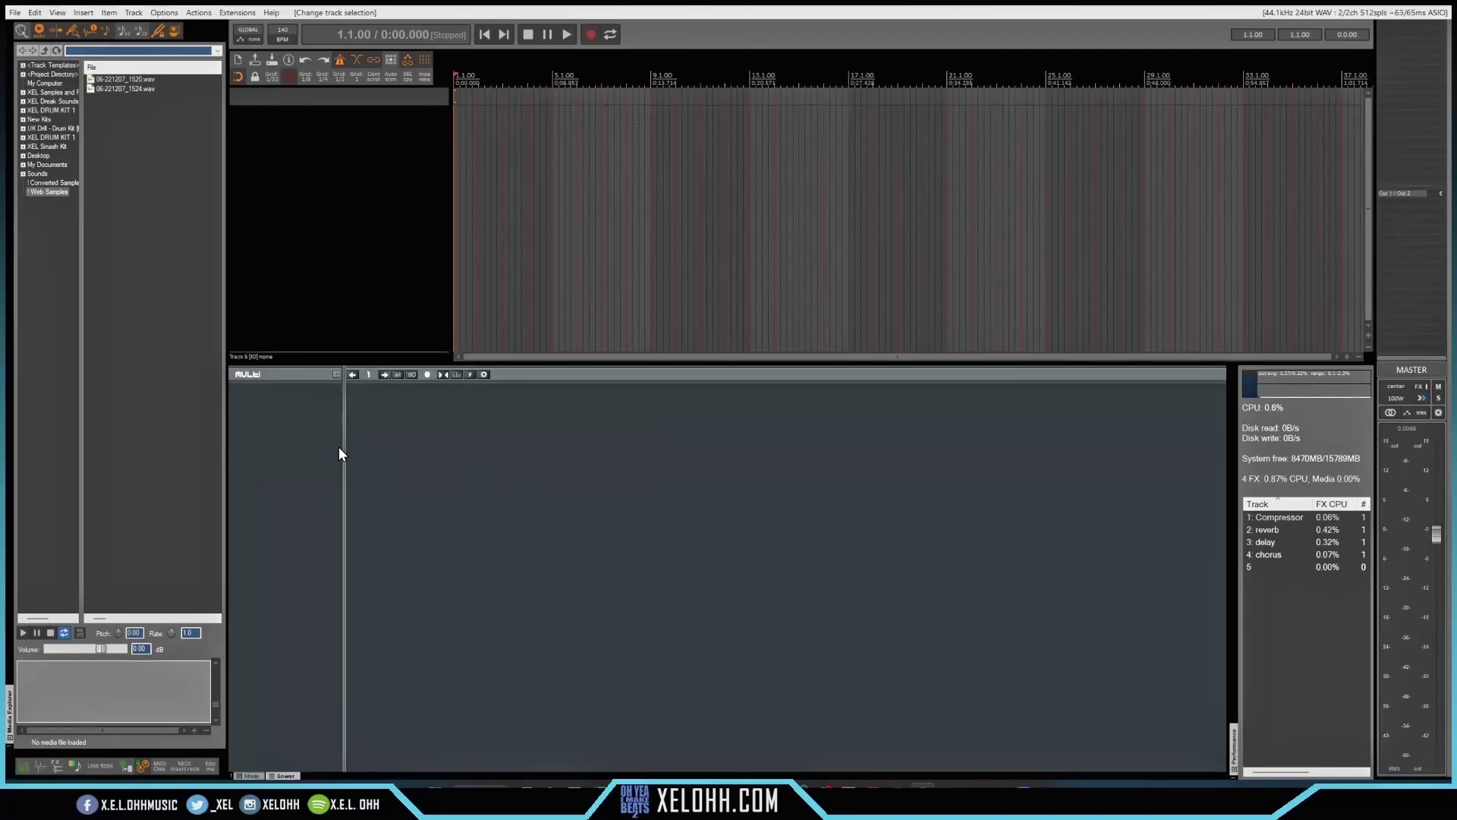
pyautogui.click(336, 375)
pyautogui.click(371, 519)
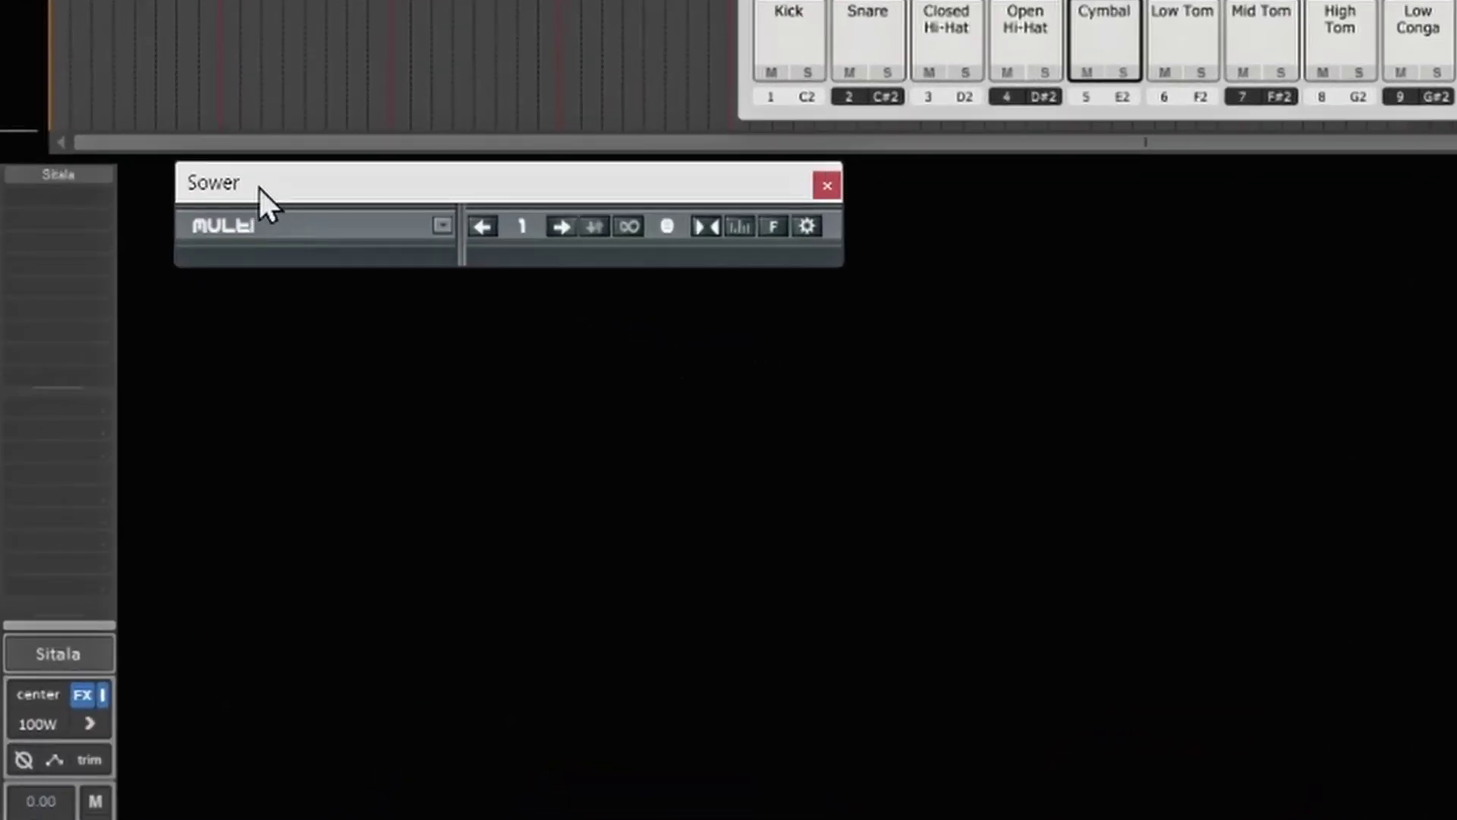
# - Examine the Sower options, including the available maximum grid resolutions and skins, keeping 1/64 and FL
pyautogui.click(807, 226)
pyautogui.click(362, 342)
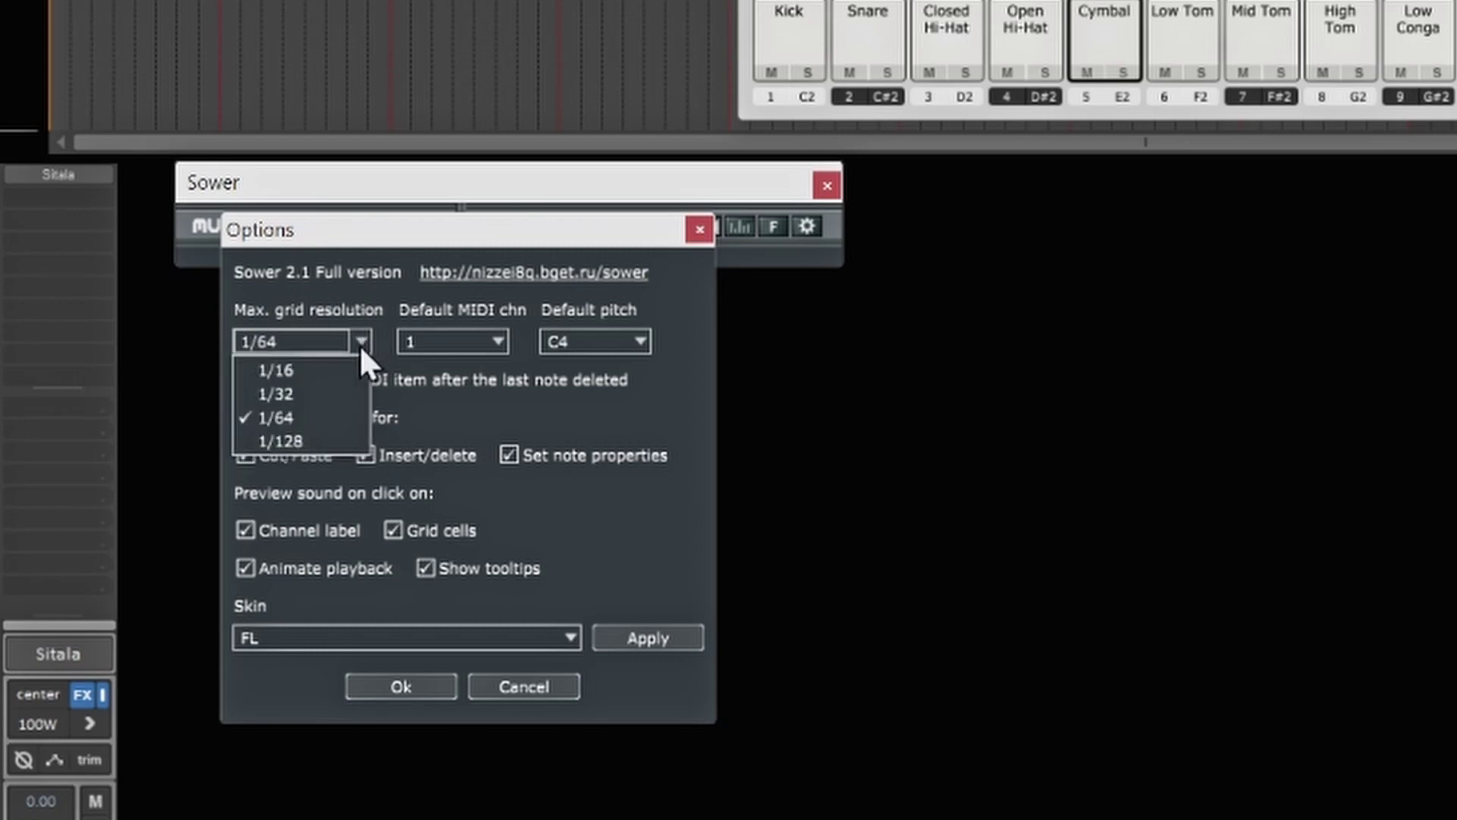
pyautogui.click(362, 342)
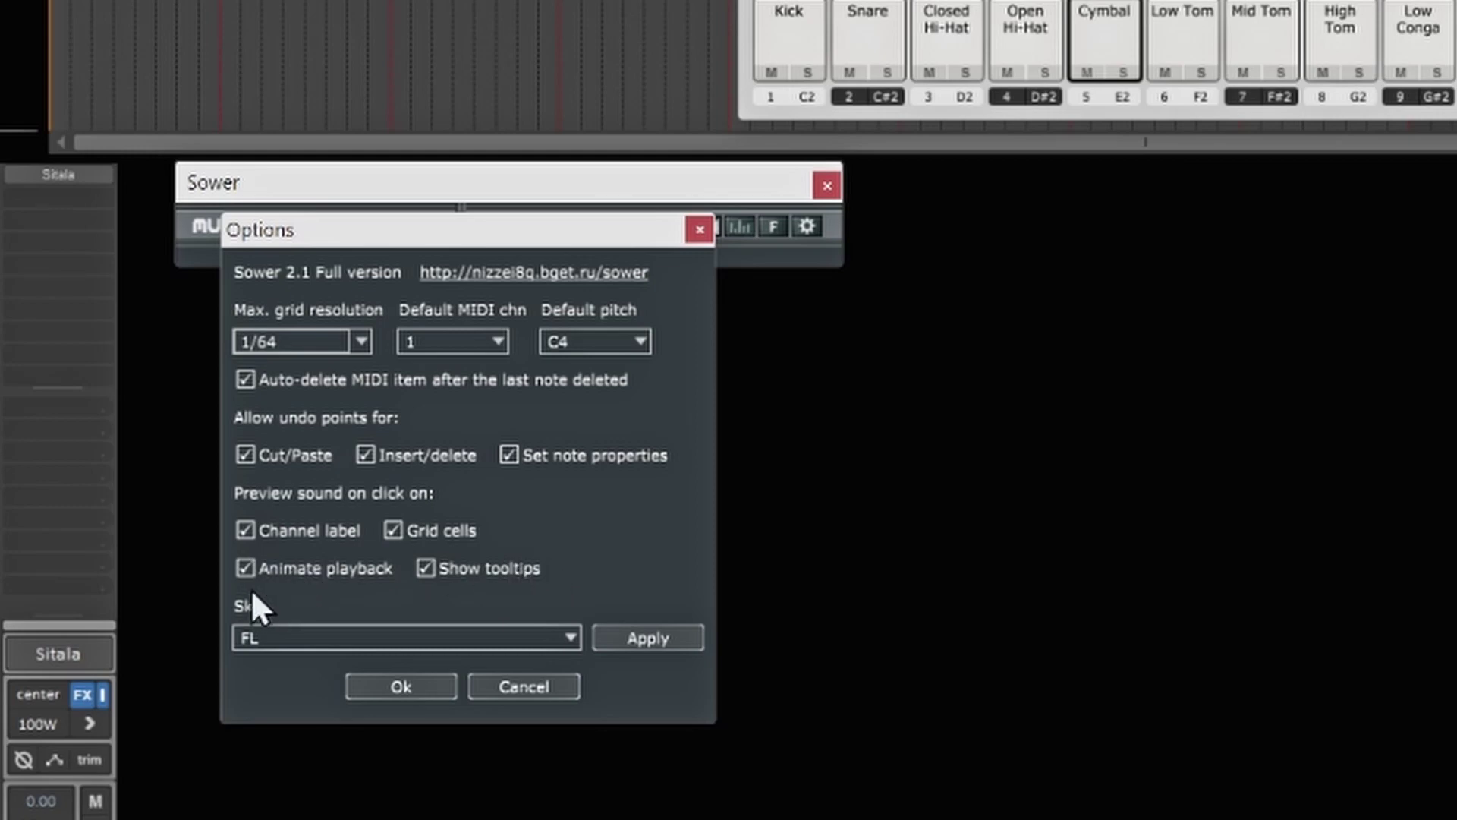
pyautogui.click(569, 634)
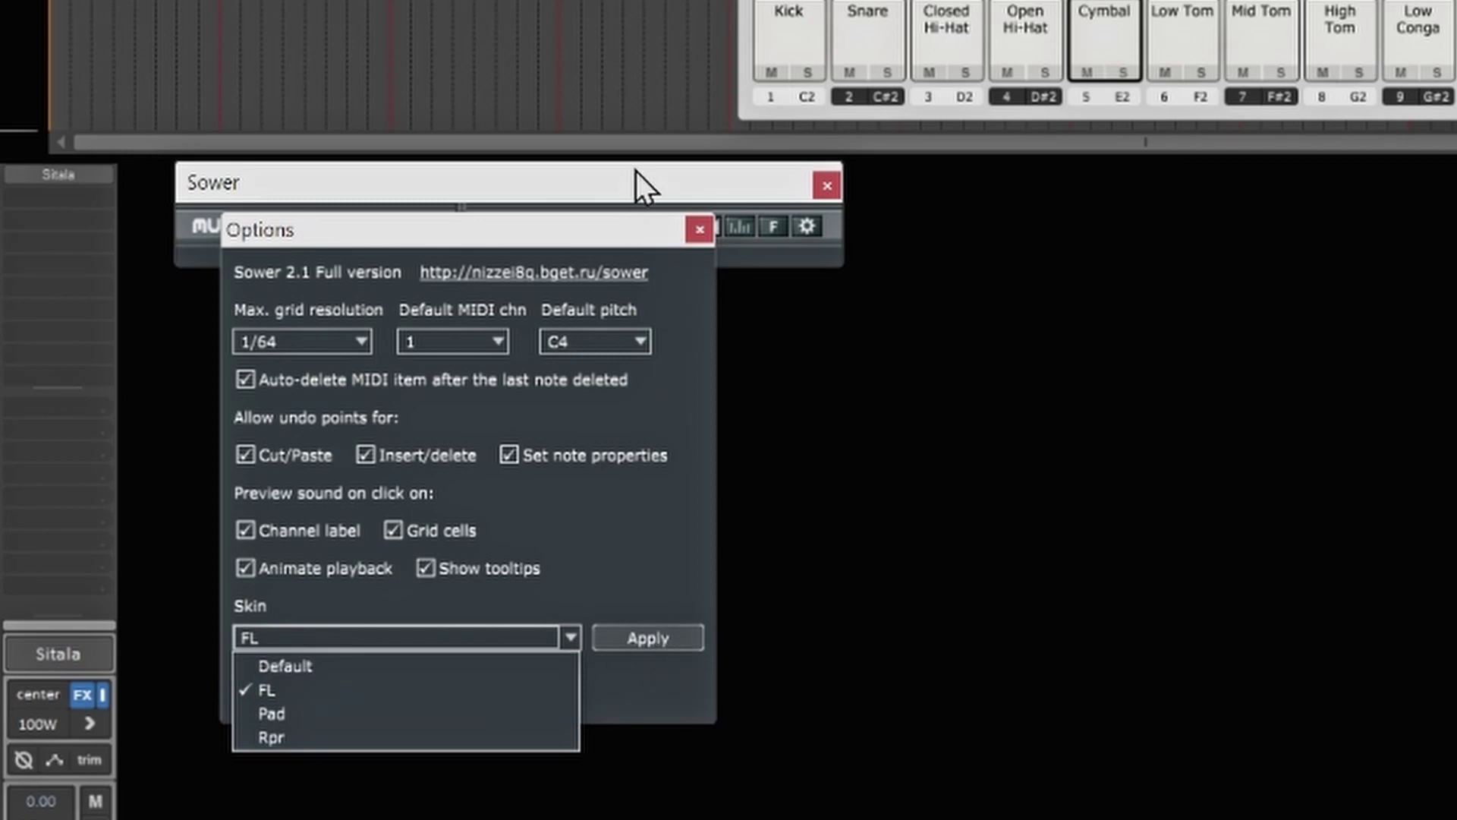
pyautogui.click(662, 576)
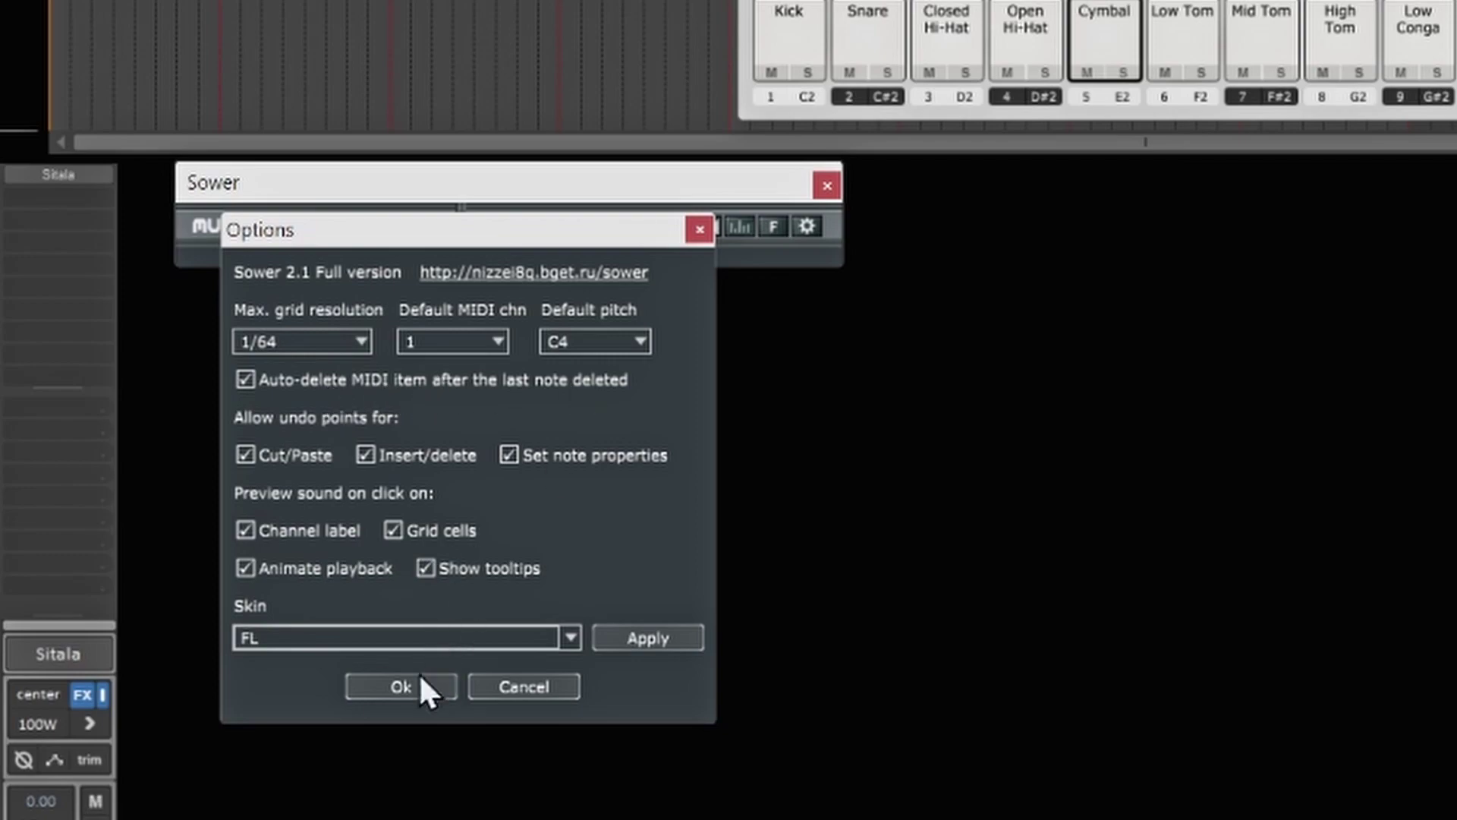
pyautogui.click(413, 681)
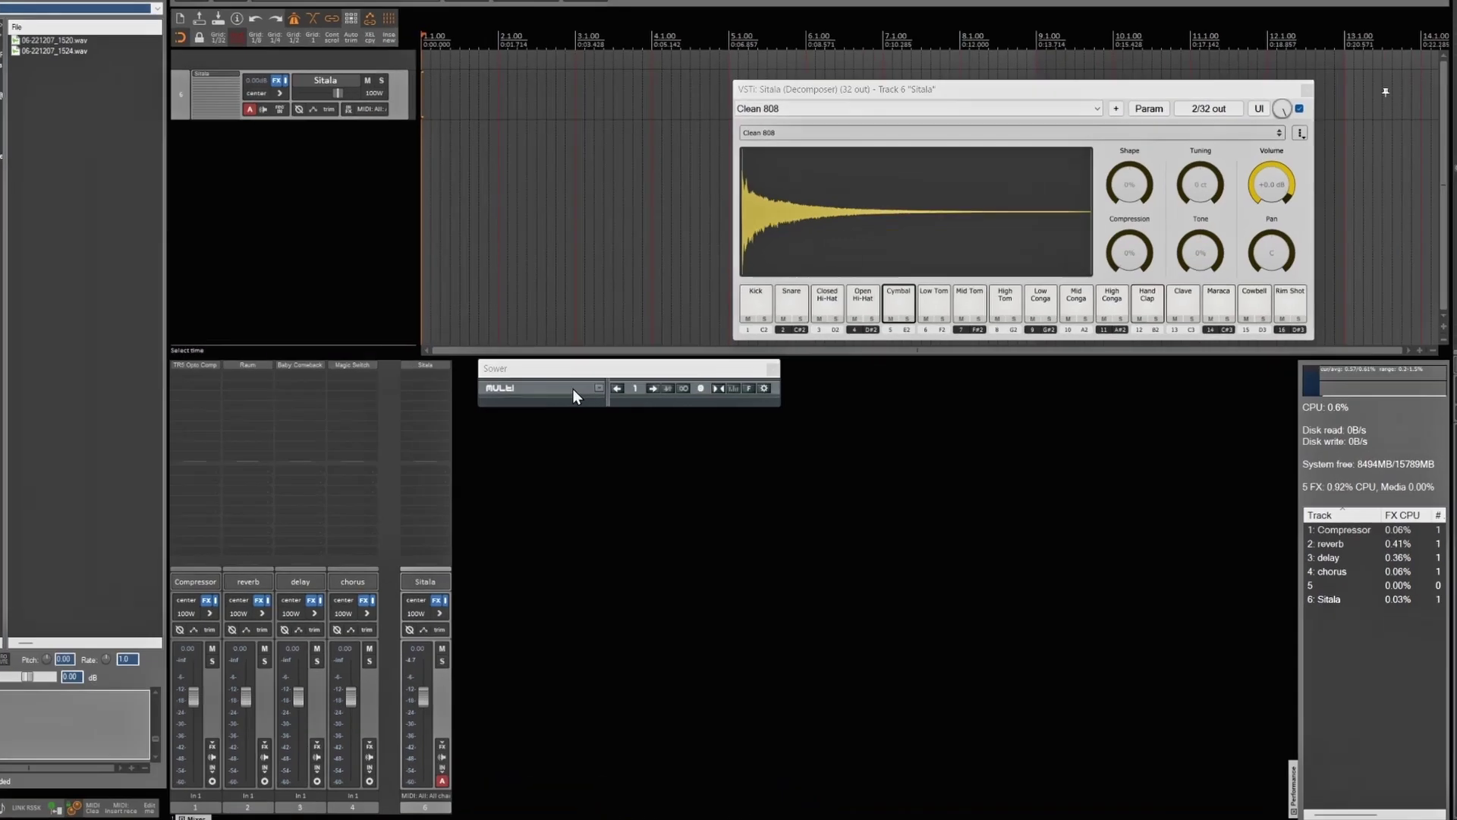
# - Add a Sower channel for the Sitala track with the pitch set to Kick
pyautogui.click(589, 390)
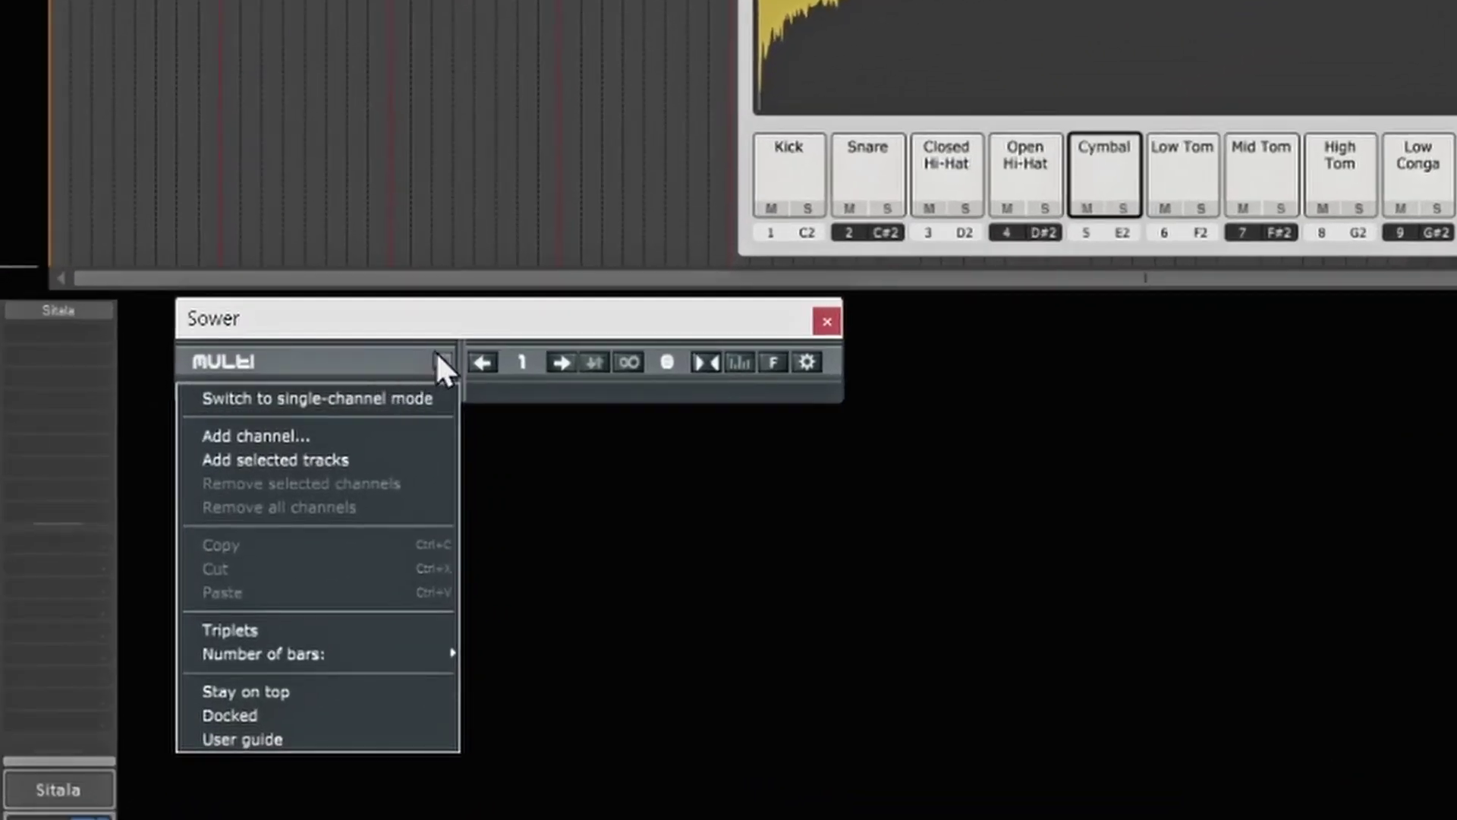
pyautogui.click(436, 351)
pyautogui.click(440, 362)
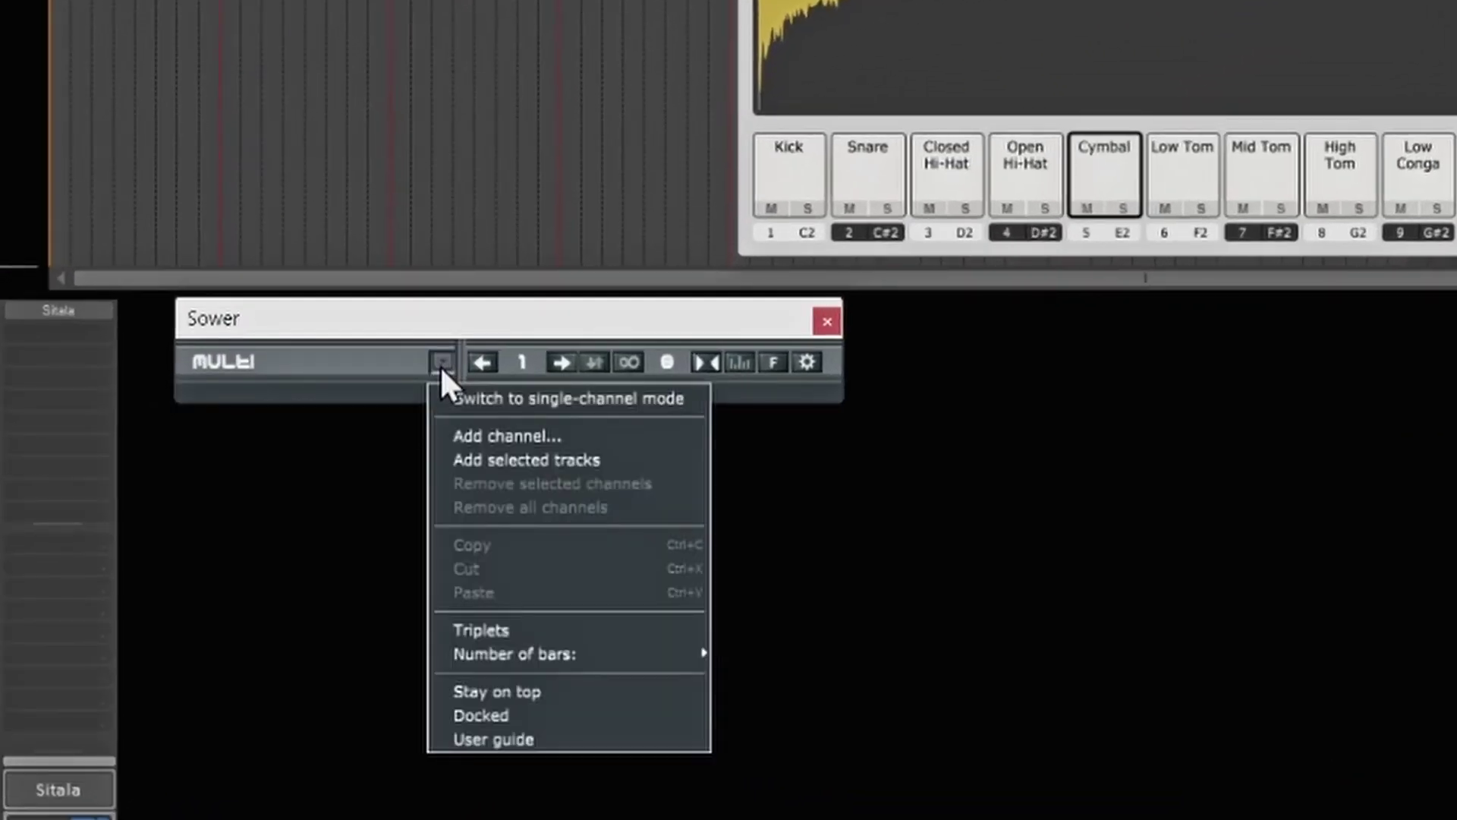
pyautogui.click(512, 436)
pyautogui.click(431, 440)
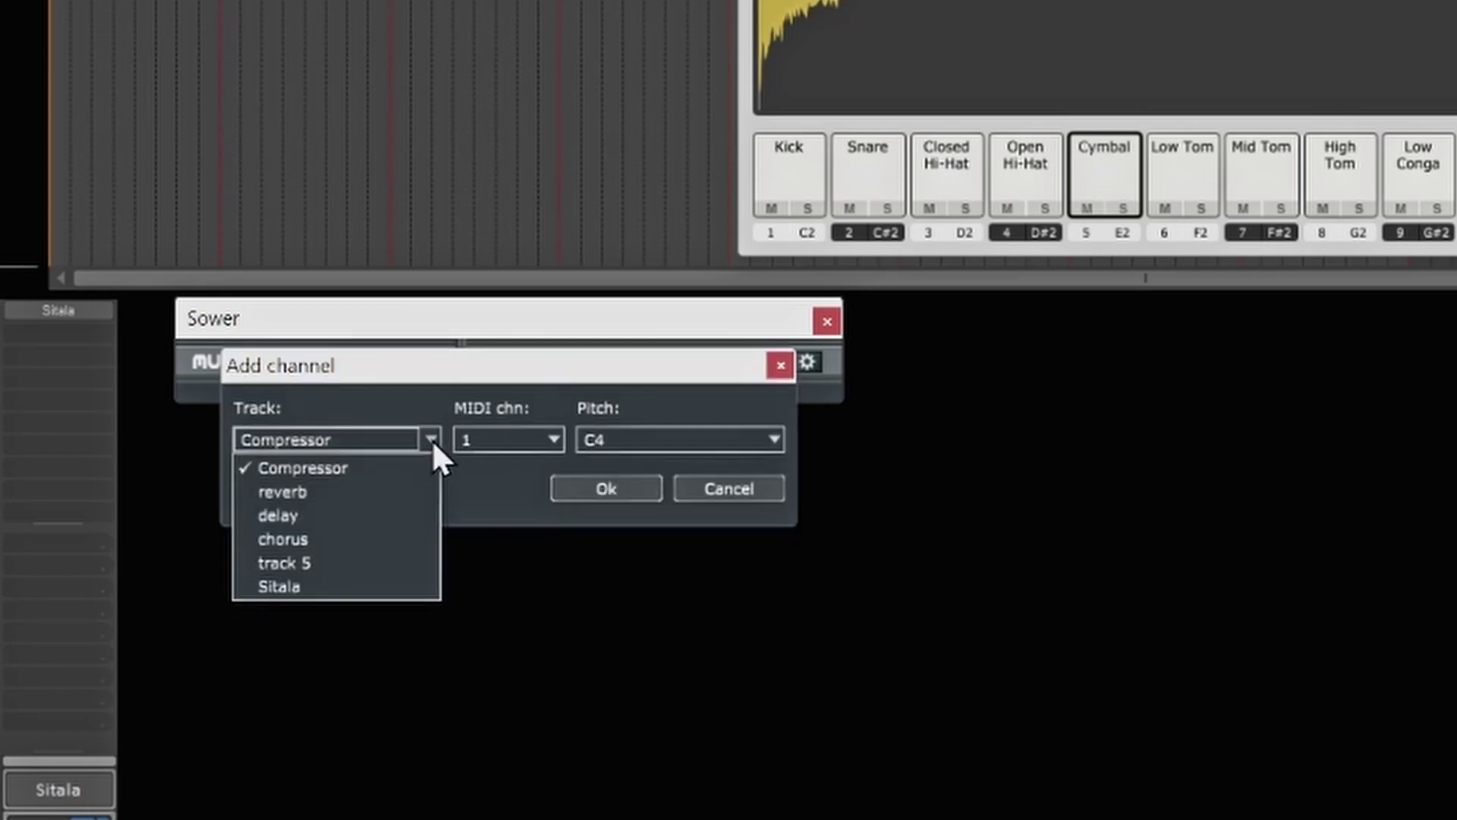
pyautogui.click(283, 586)
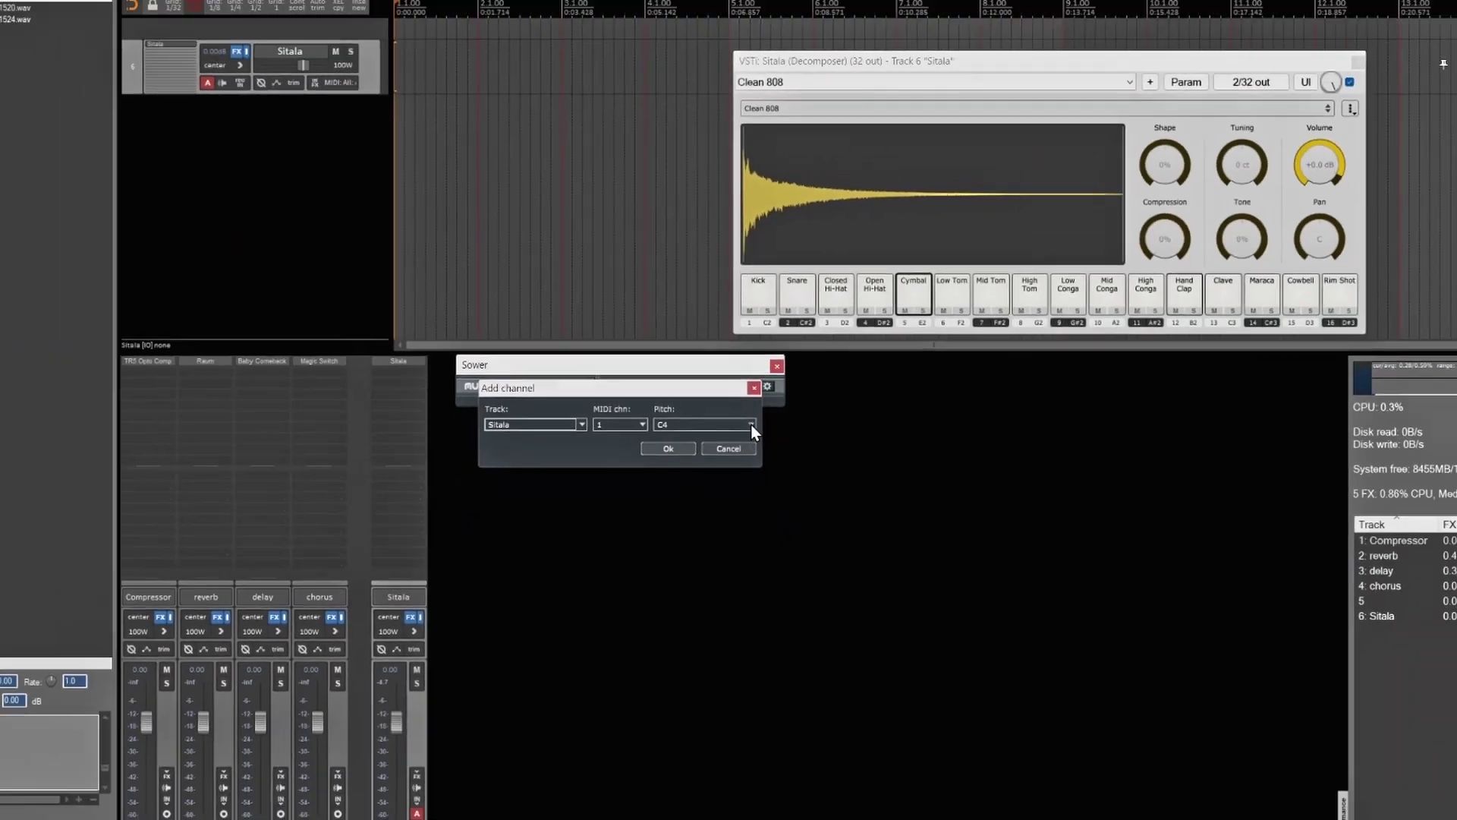
pyautogui.click(773, 439)
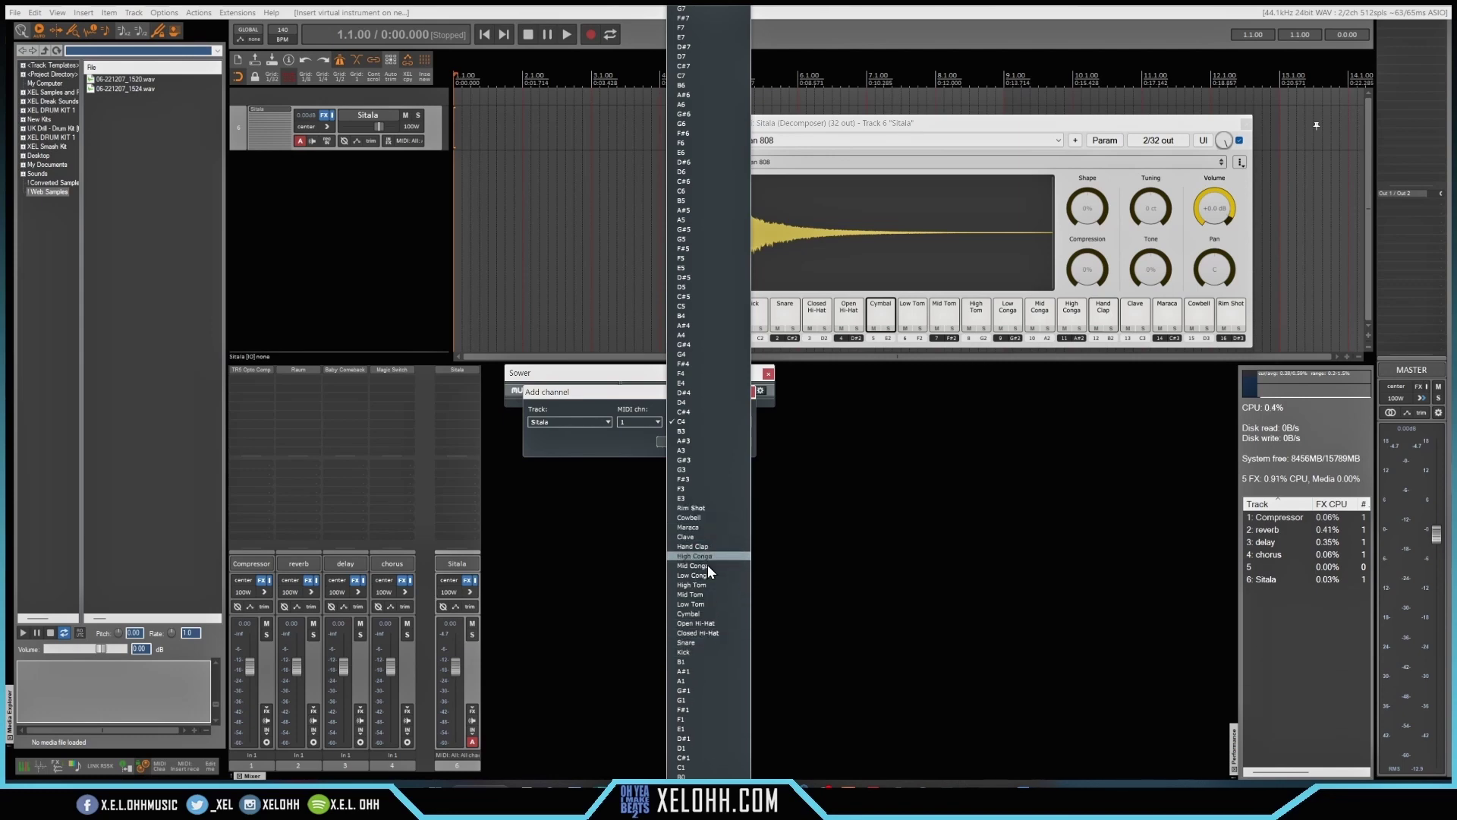
pyautogui.click(699, 652)
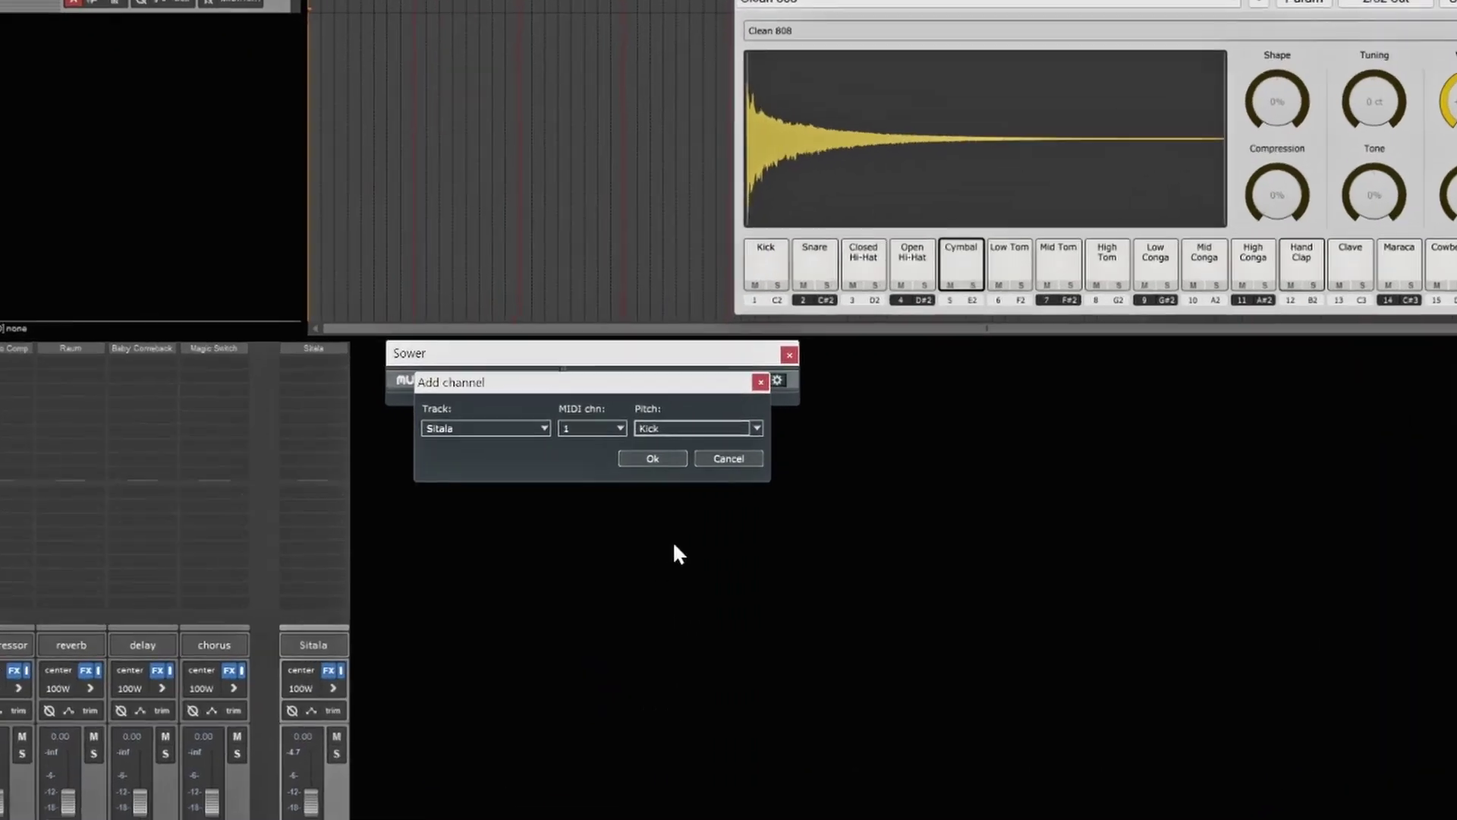
pyautogui.click(665, 458)
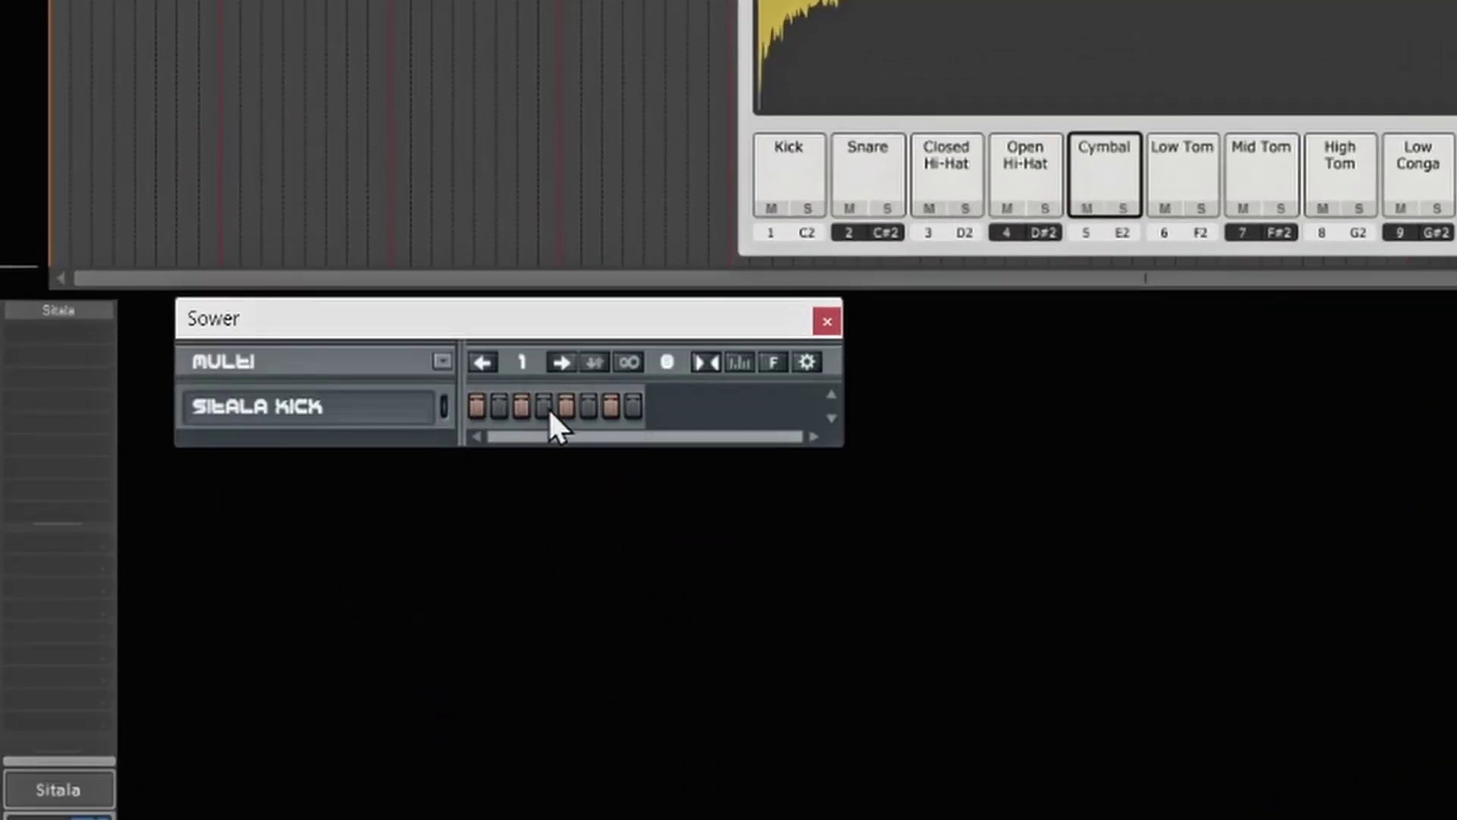
# - Extend the Sower grid to 2 bars, and finally set its number of bars to 4
pyautogui.click(439, 362)
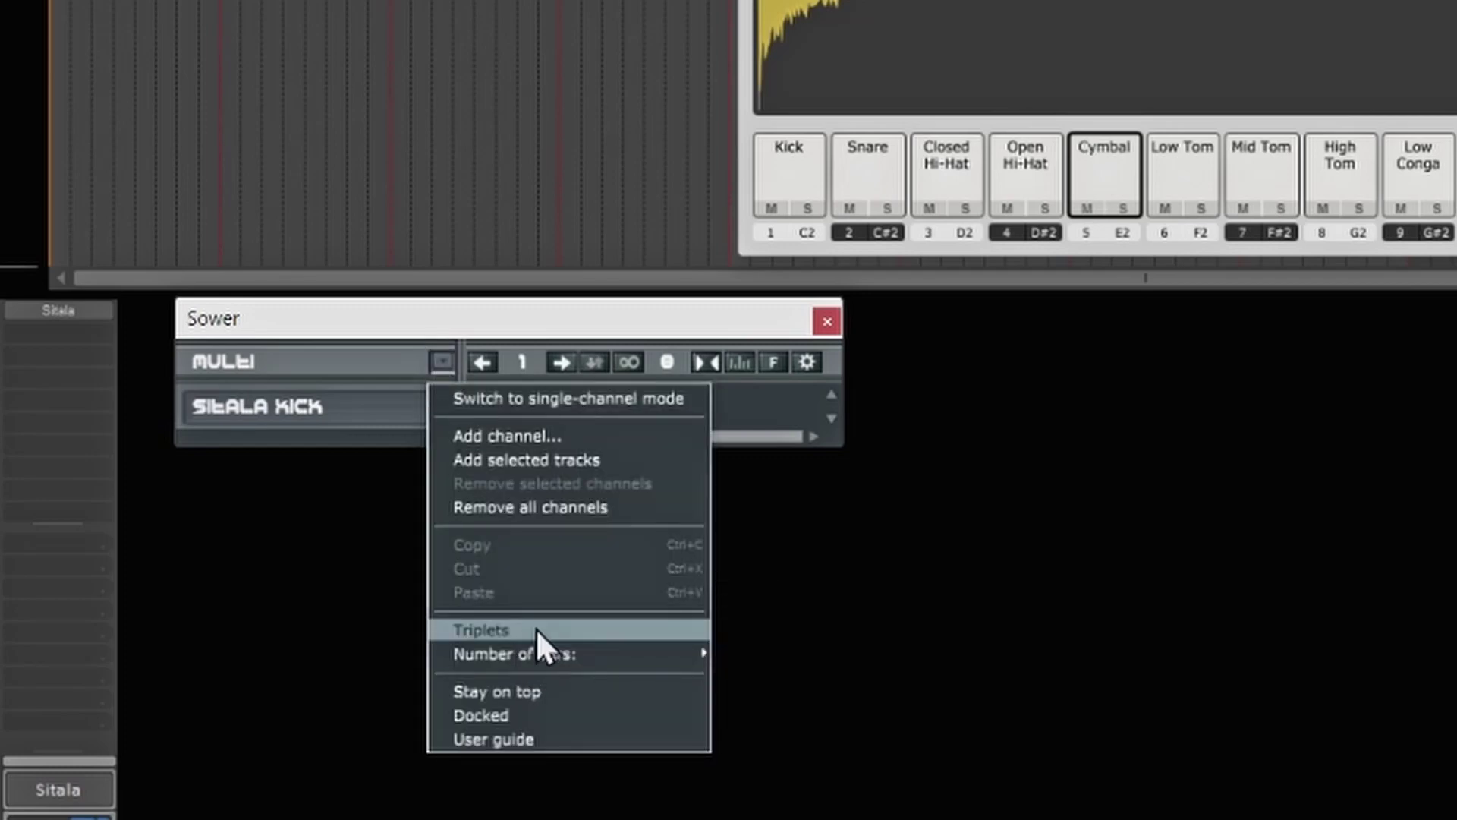
pyautogui.moveTo(558, 657)
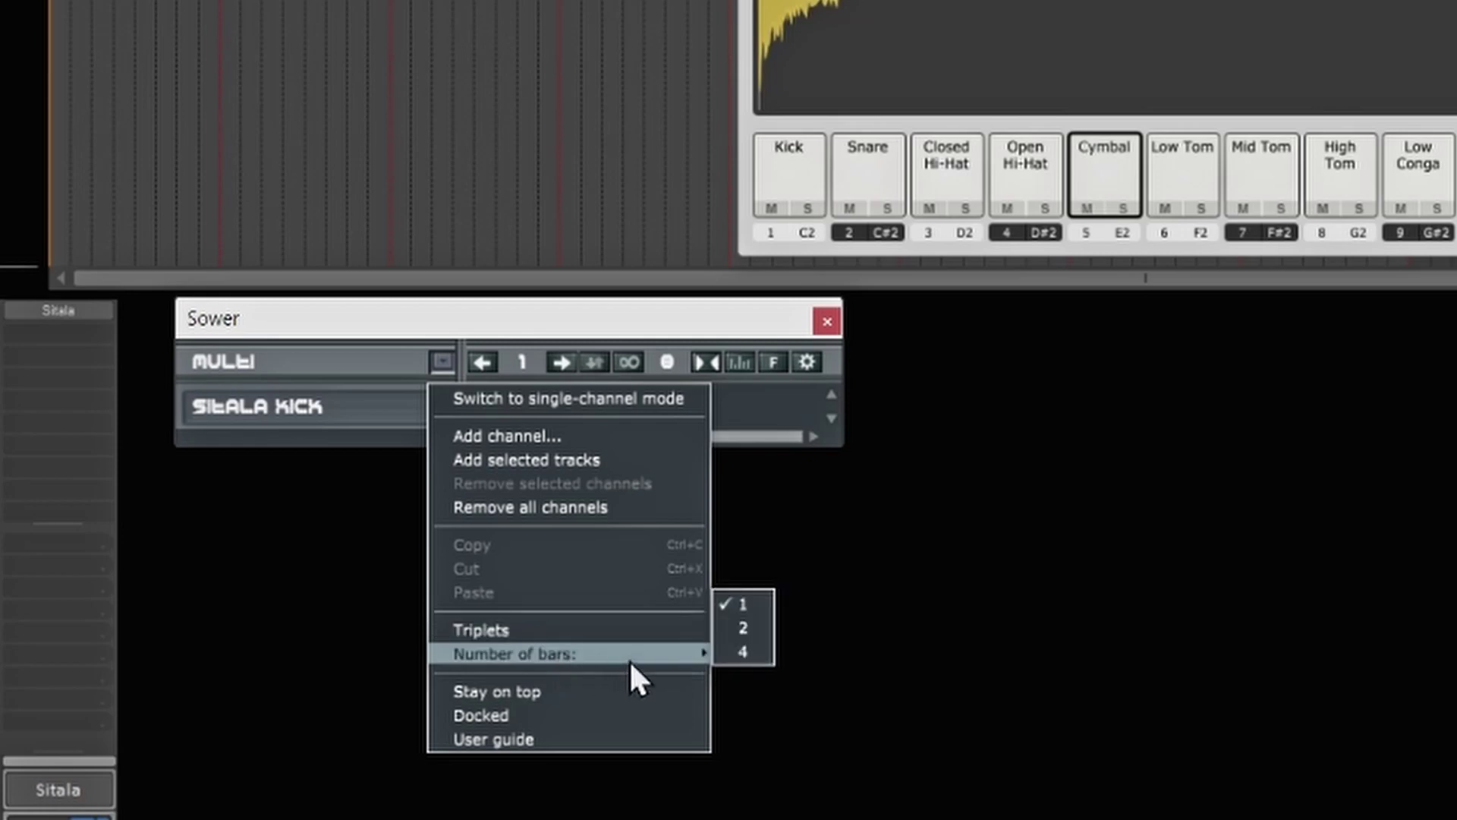
pyautogui.click(755, 630)
pyautogui.click(440, 362)
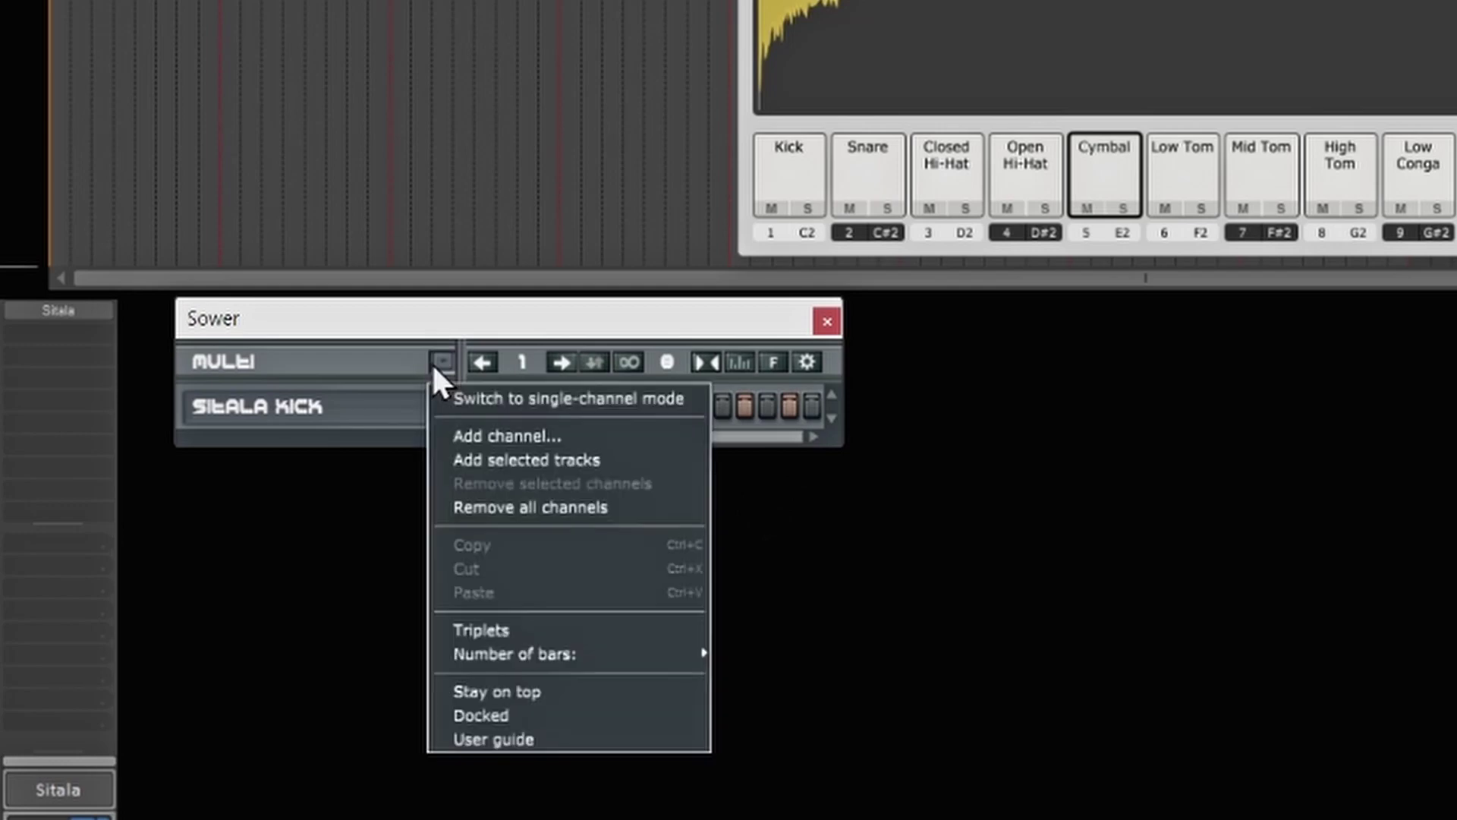
pyautogui.moveTo(567, 657)
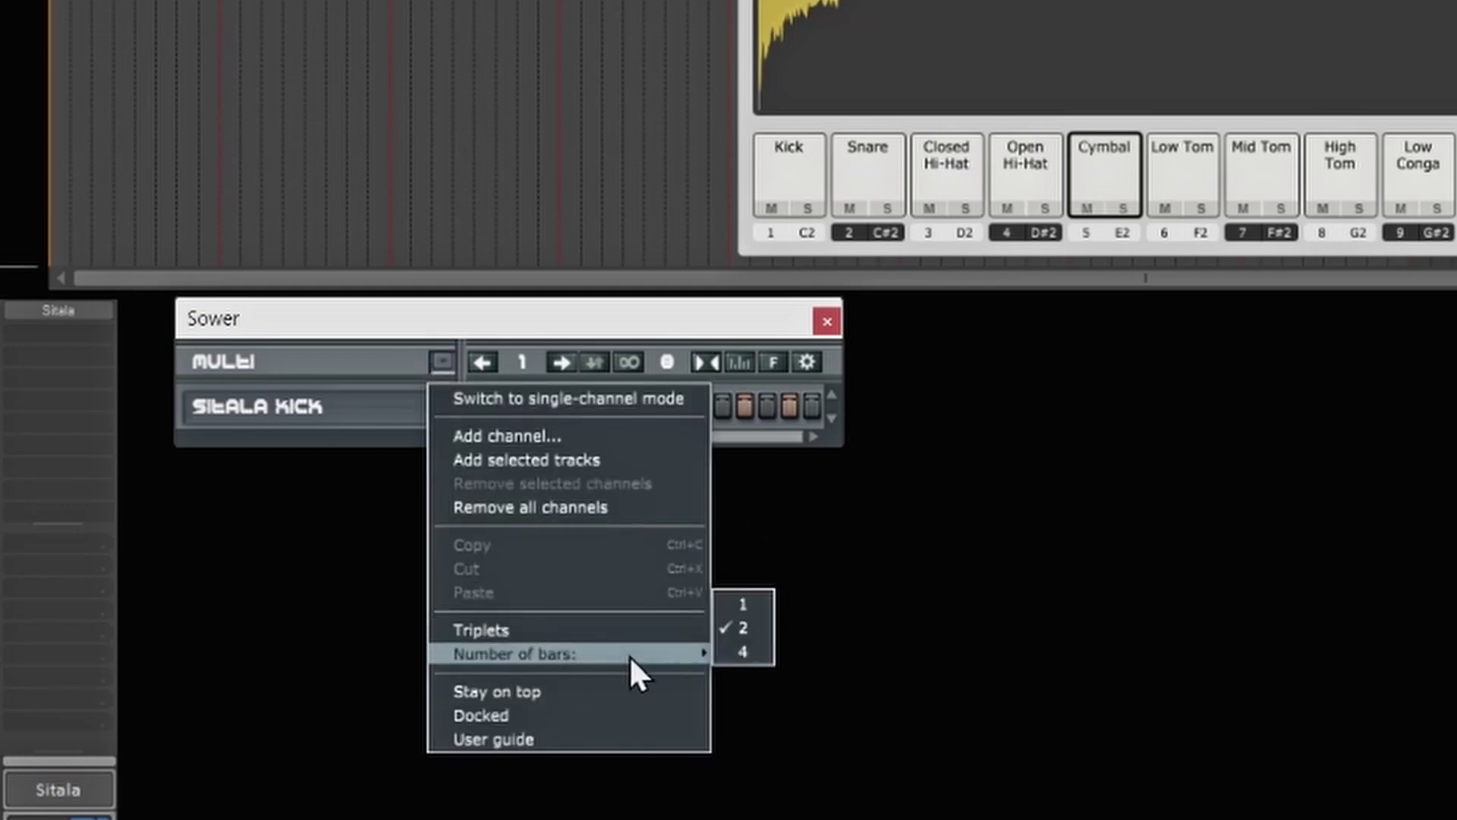
pyautogui.click(729, 653)
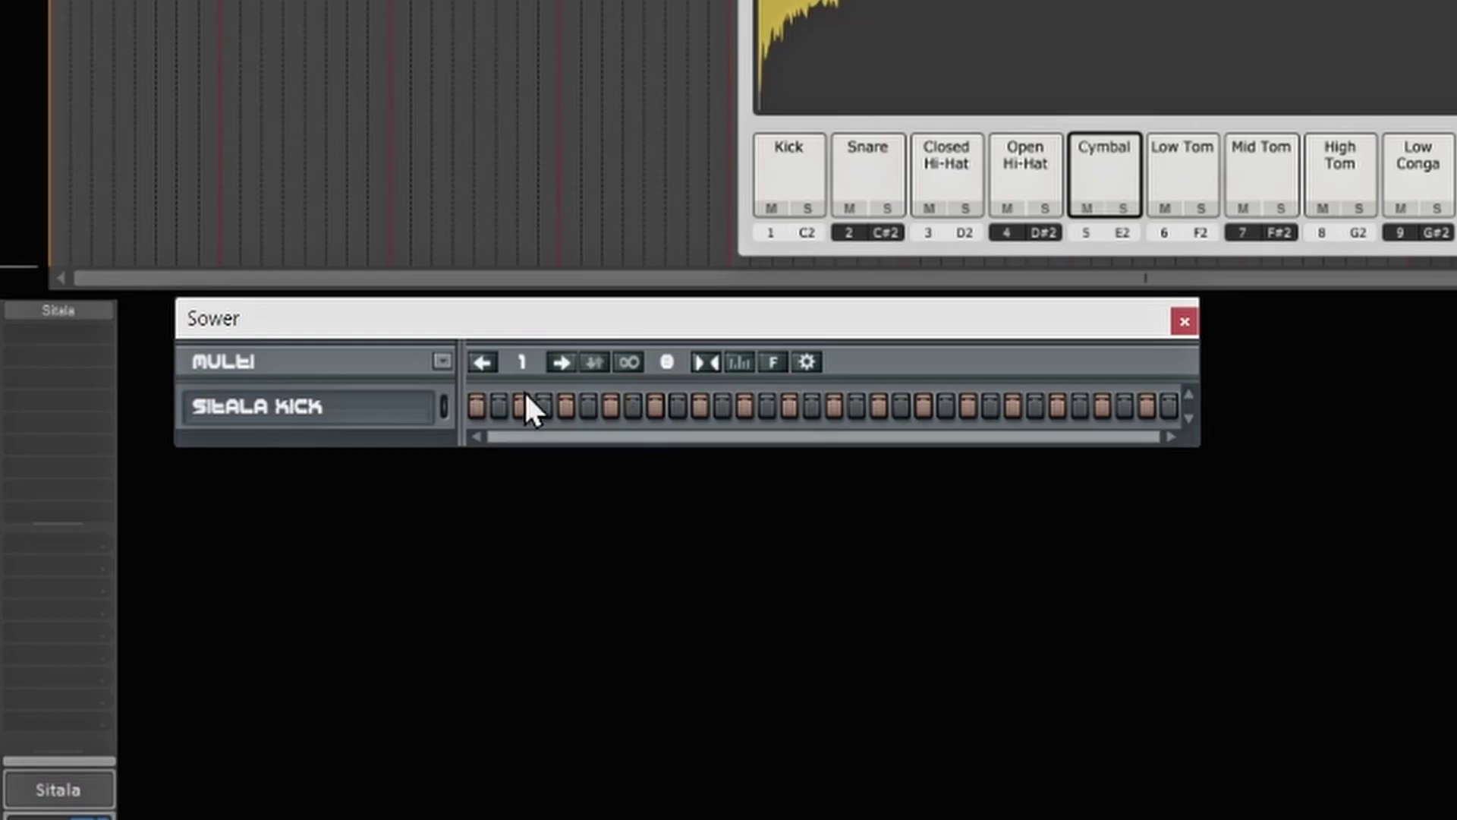
# - Place kick notes on the first and fifth steps of the Sitala Kick channel, and delete both
pyautogui.click(475, 404)
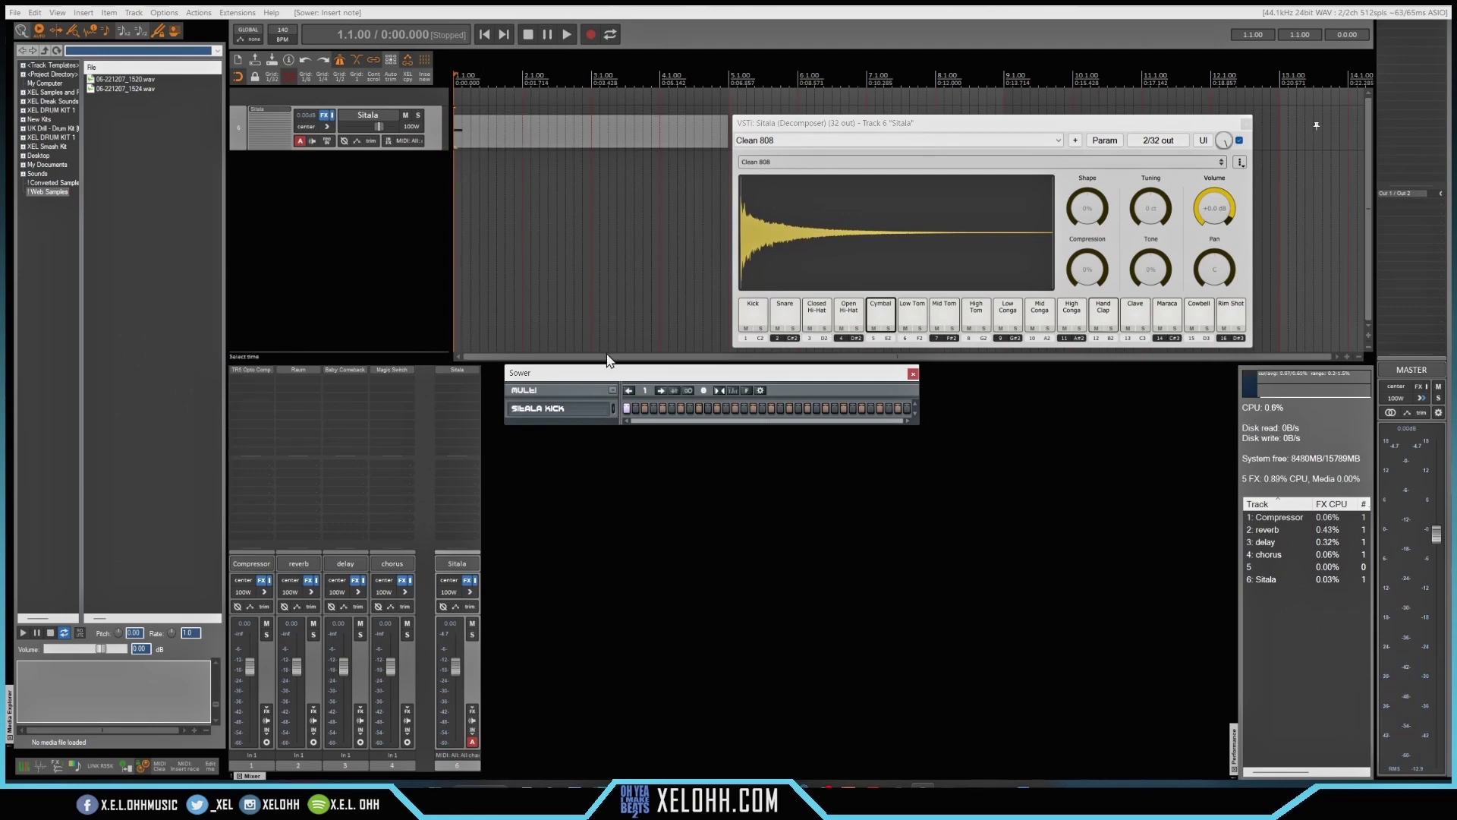
pyautogui.click(661, 409)
pyautogui.click(662, 409)
pyautogui.click(627, 408)
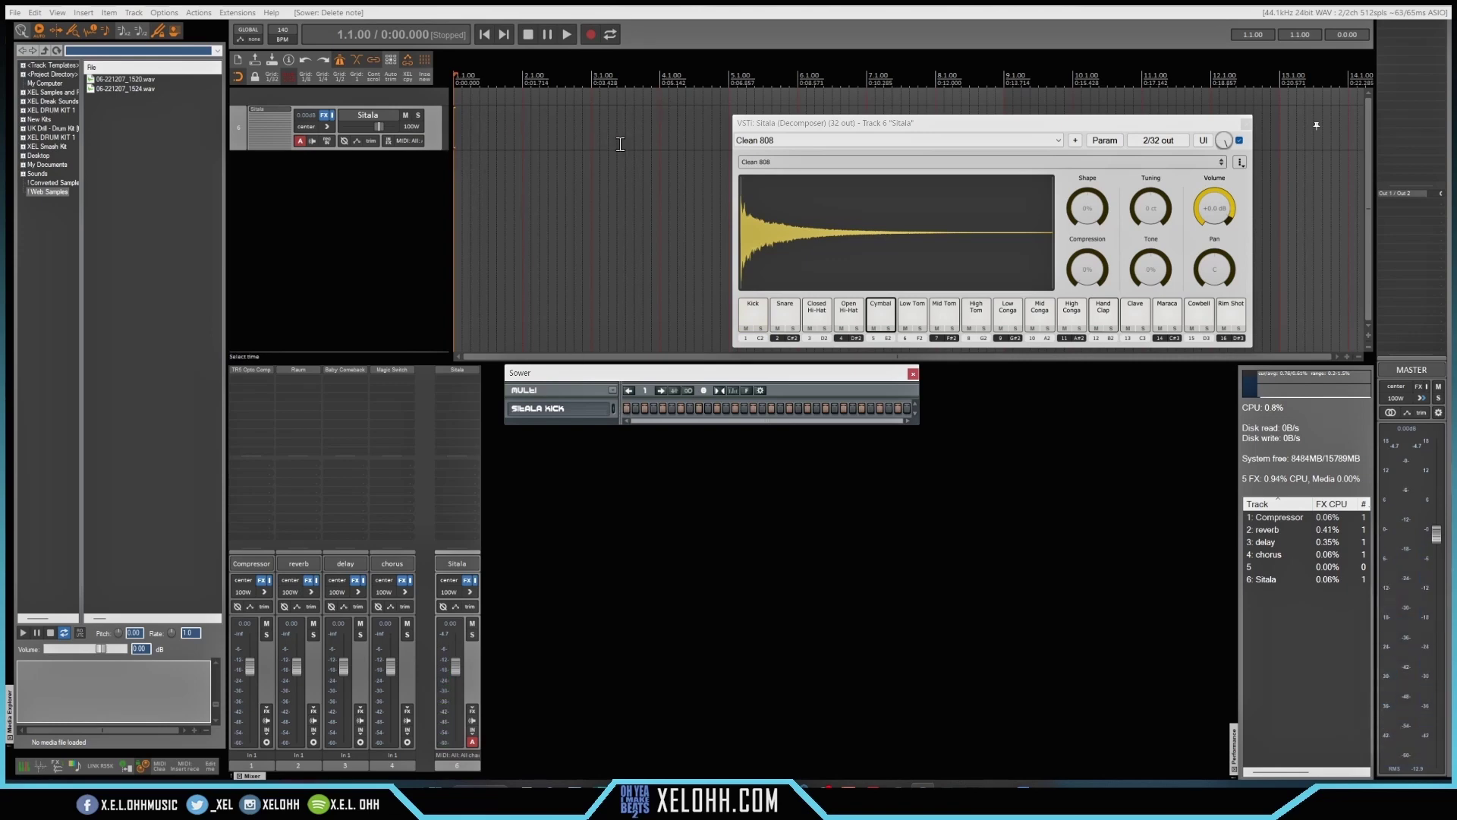
# - Turn off auto-deletion of the emptied MIDI item, and test it by placing and deleting kick notes on the first and fifth steps
pyautogui.click(761, 390)
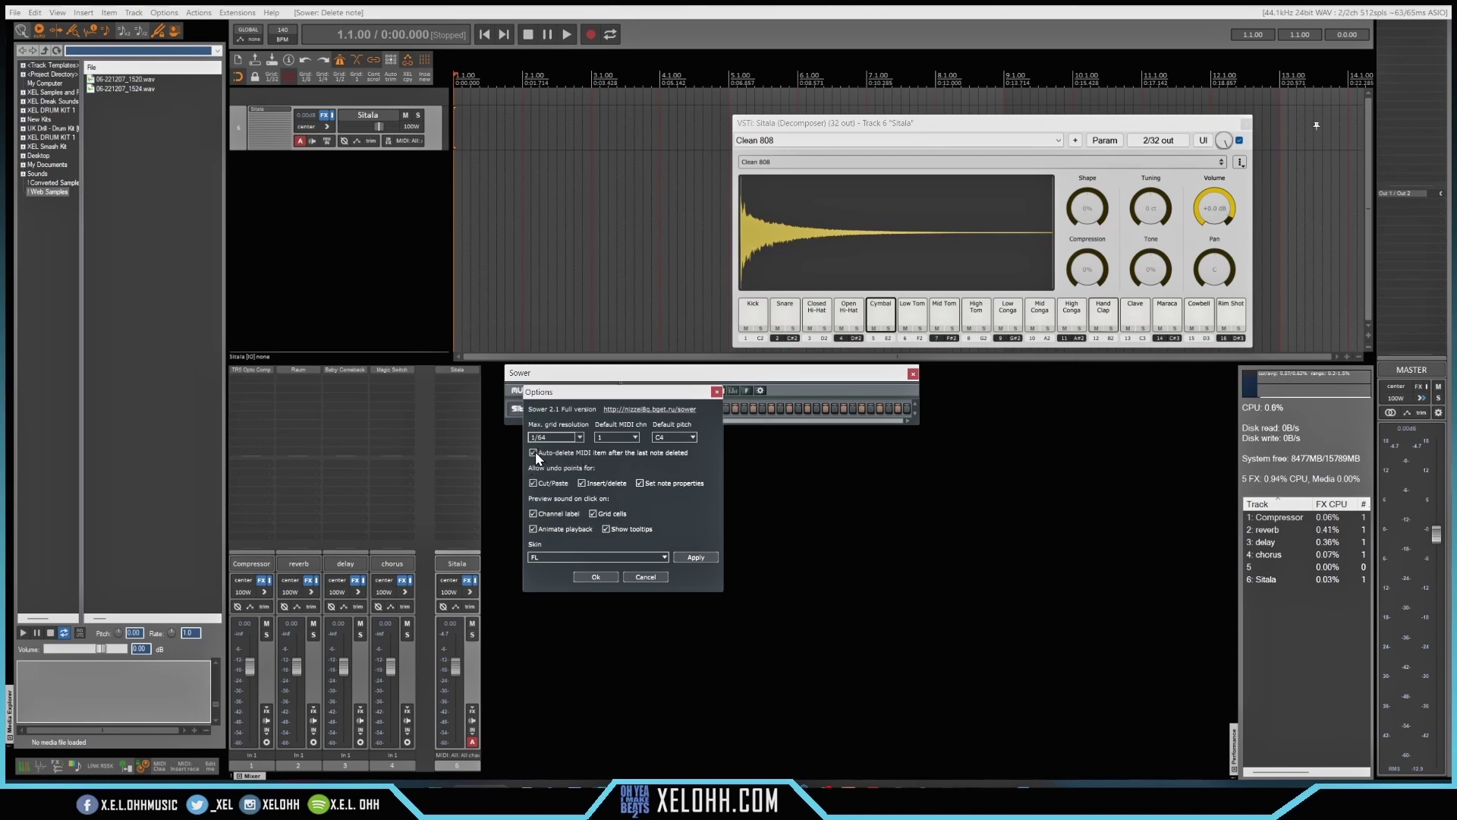
pyautogui.click(596, 577)
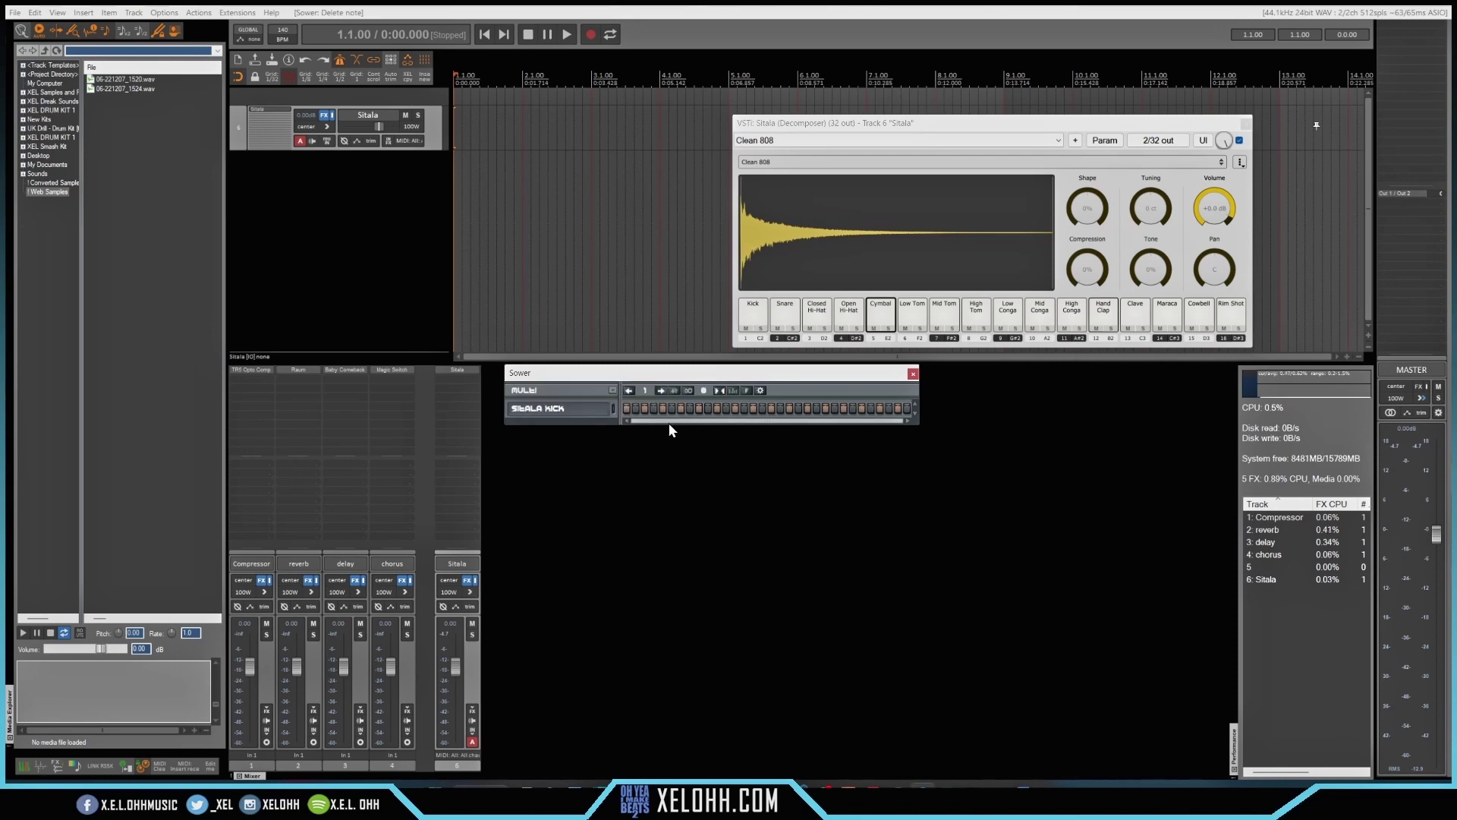
pyautogui.click(627, 408)
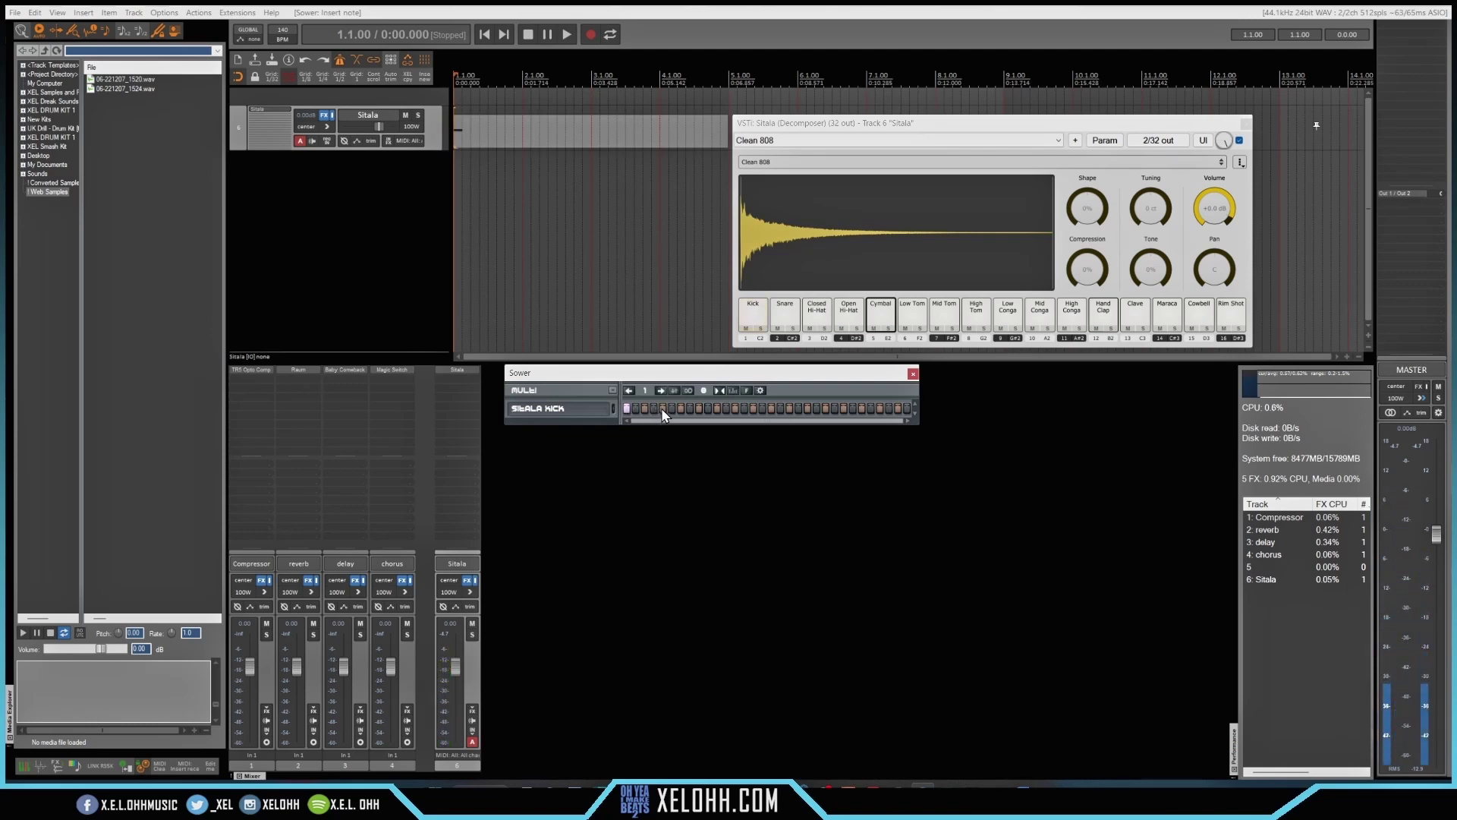
pyautogui.click(661, 408)
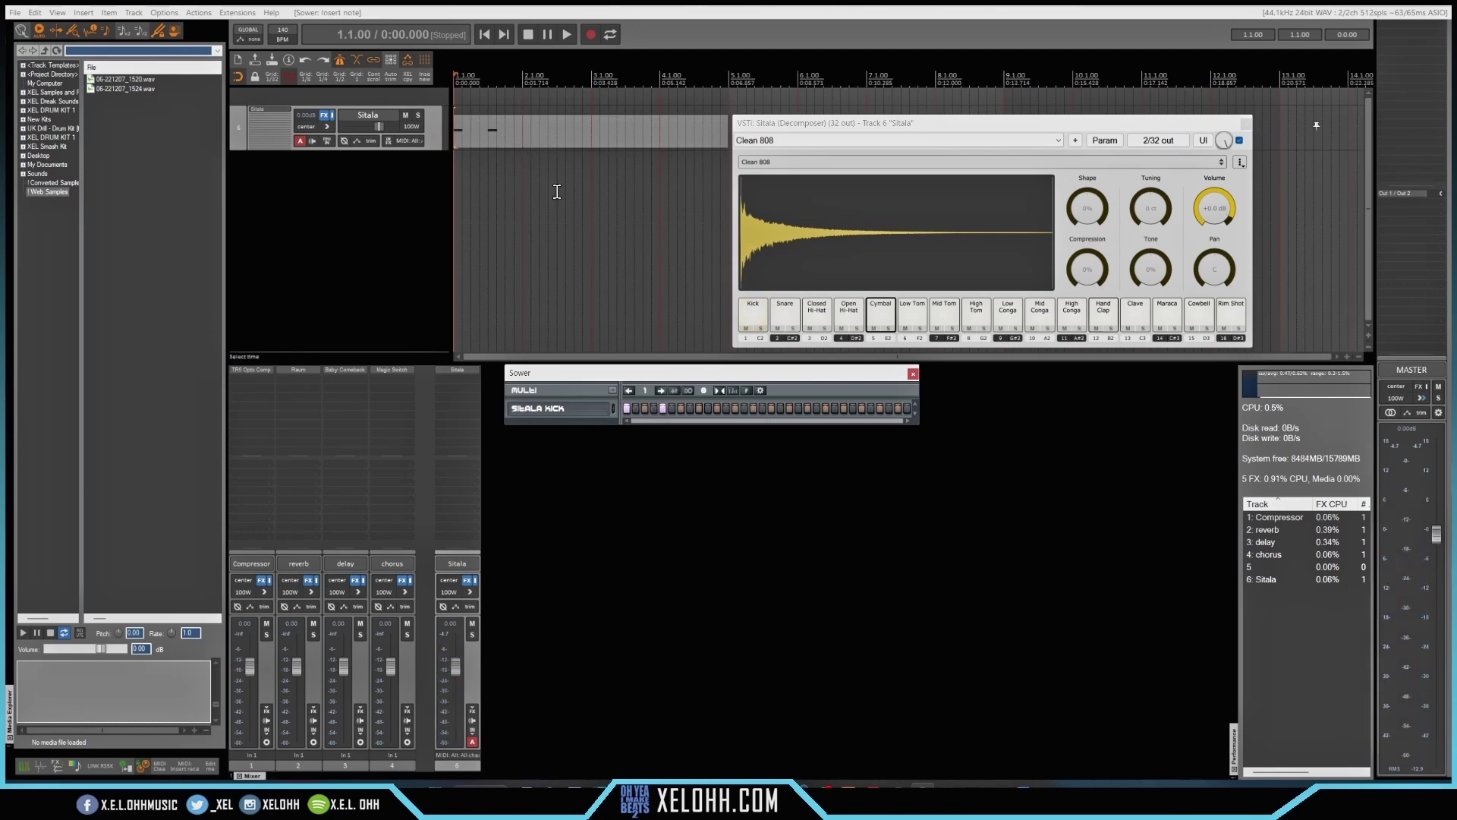
pyautogui.click(663, 408)
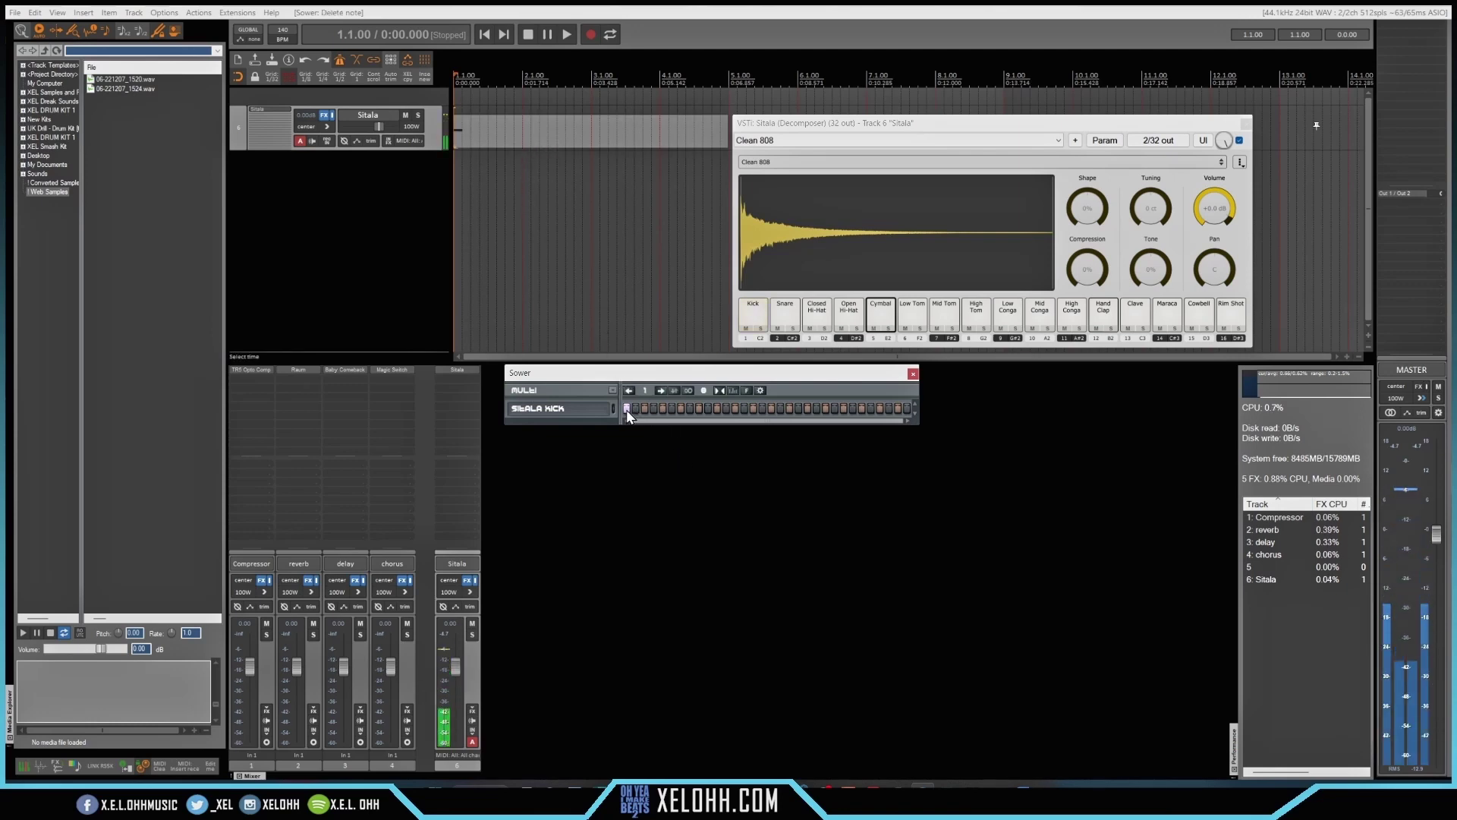
pyautogui.click(627, 409)
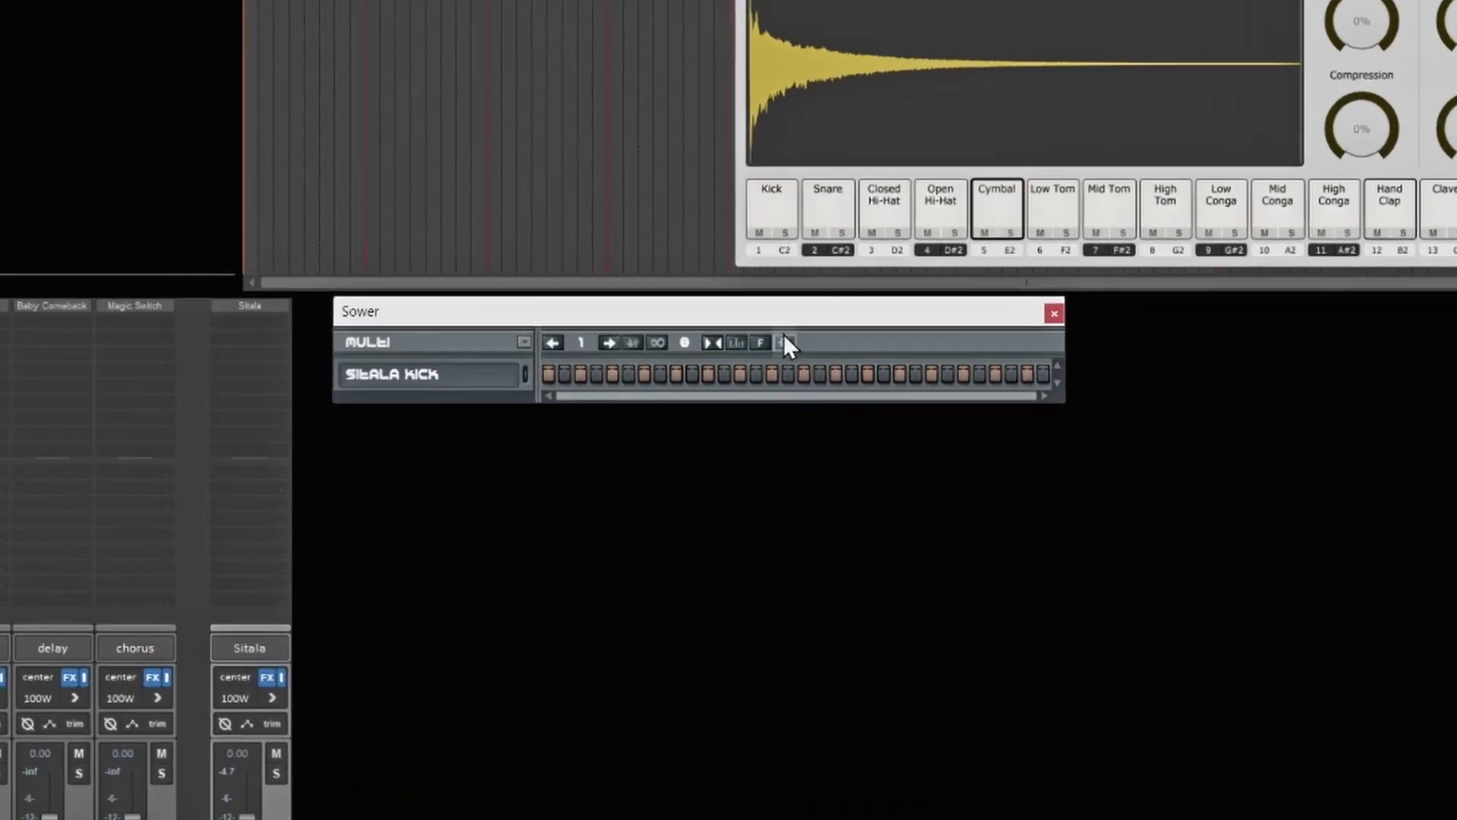
# - Re-enable auto-deletion of the MIDI item after the last note is deleted in the Sower options
pyautogui.click(761, 390)
pyautogui.click(247, 450)
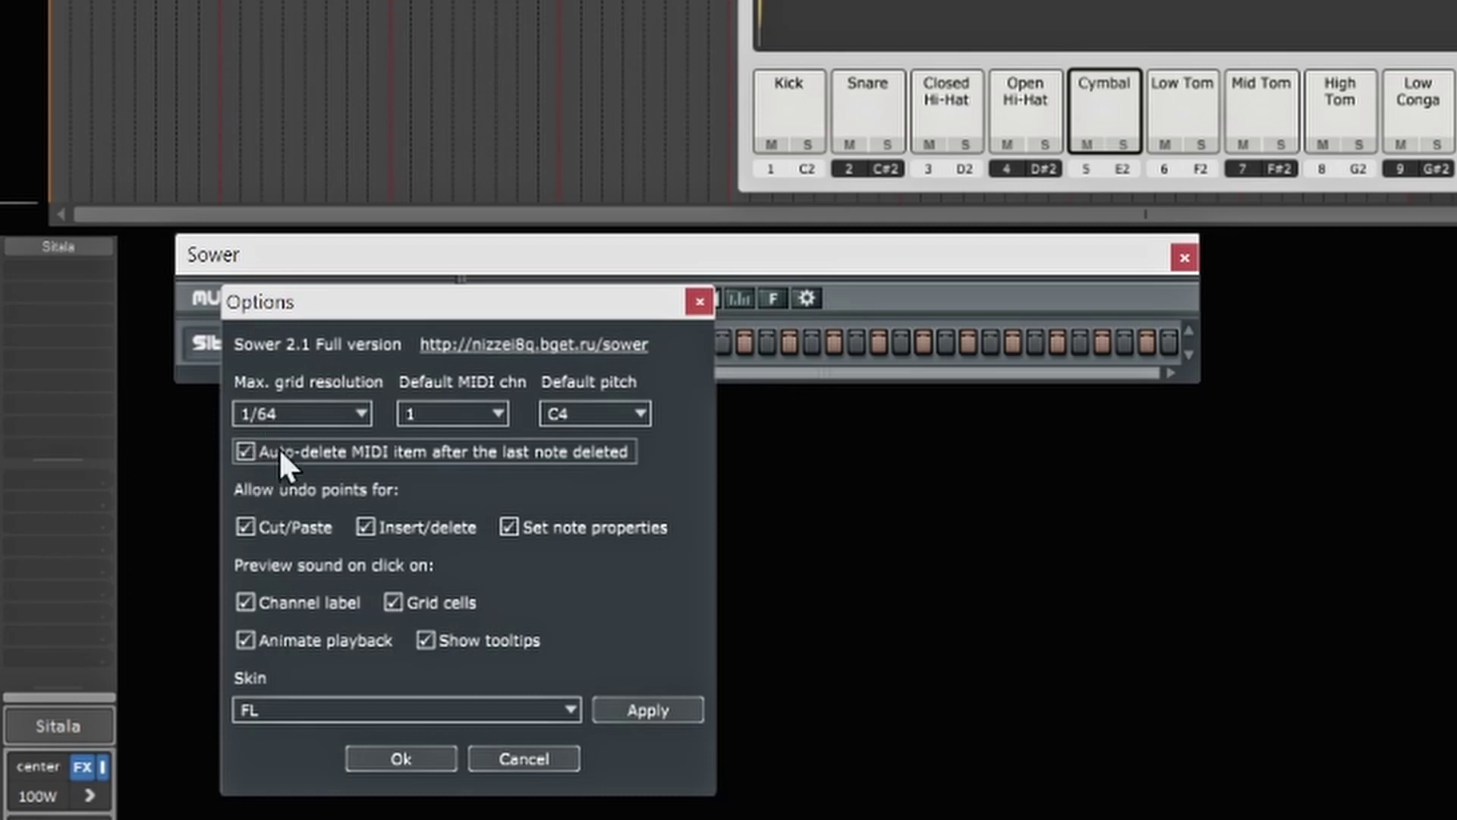
pyautogui.click(384, 760)
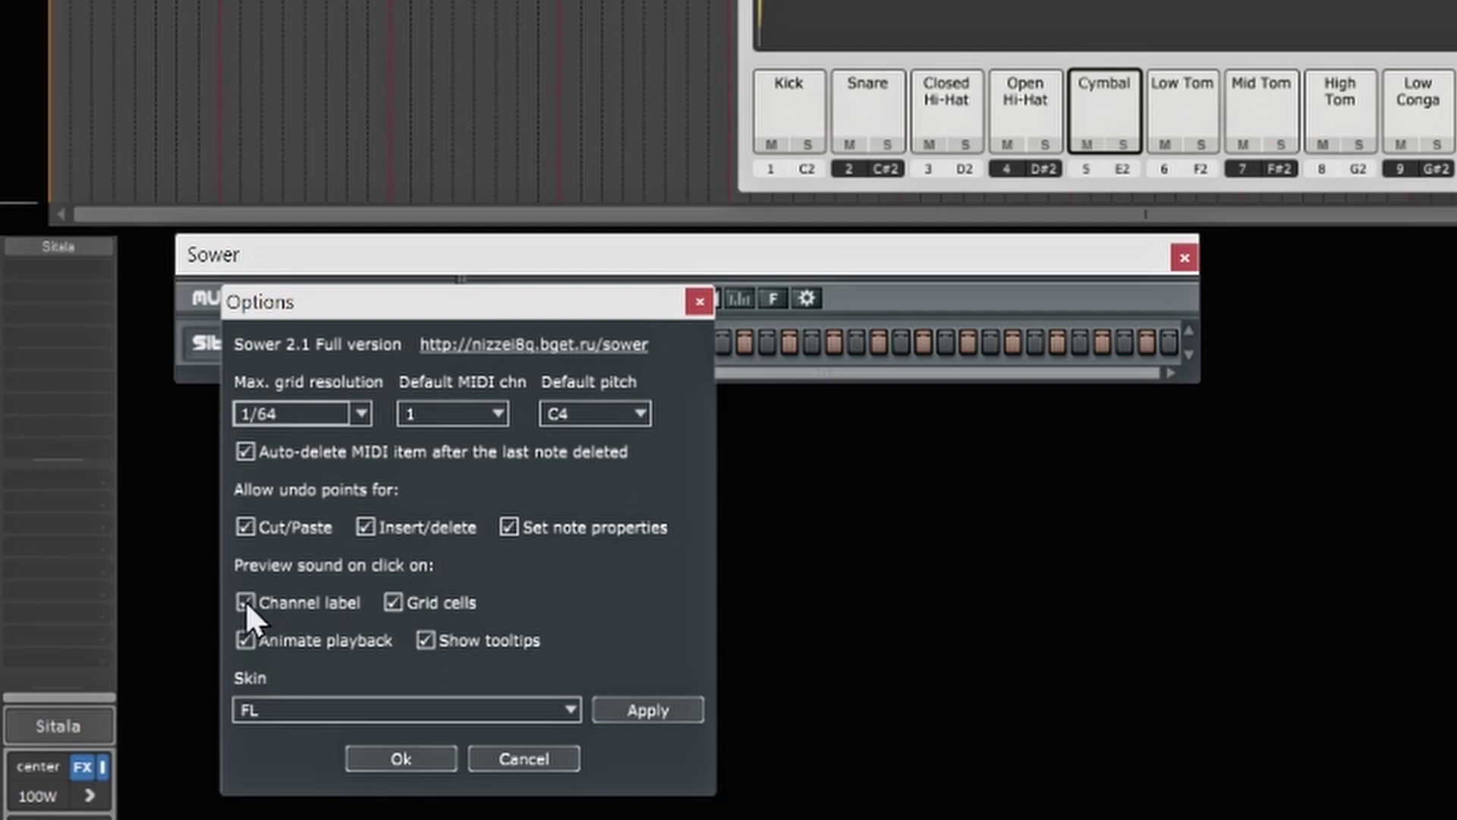
# - Turn off the sound preview for grid cells and for the channel label in the Sower options
pyautogui.click(393, 600)
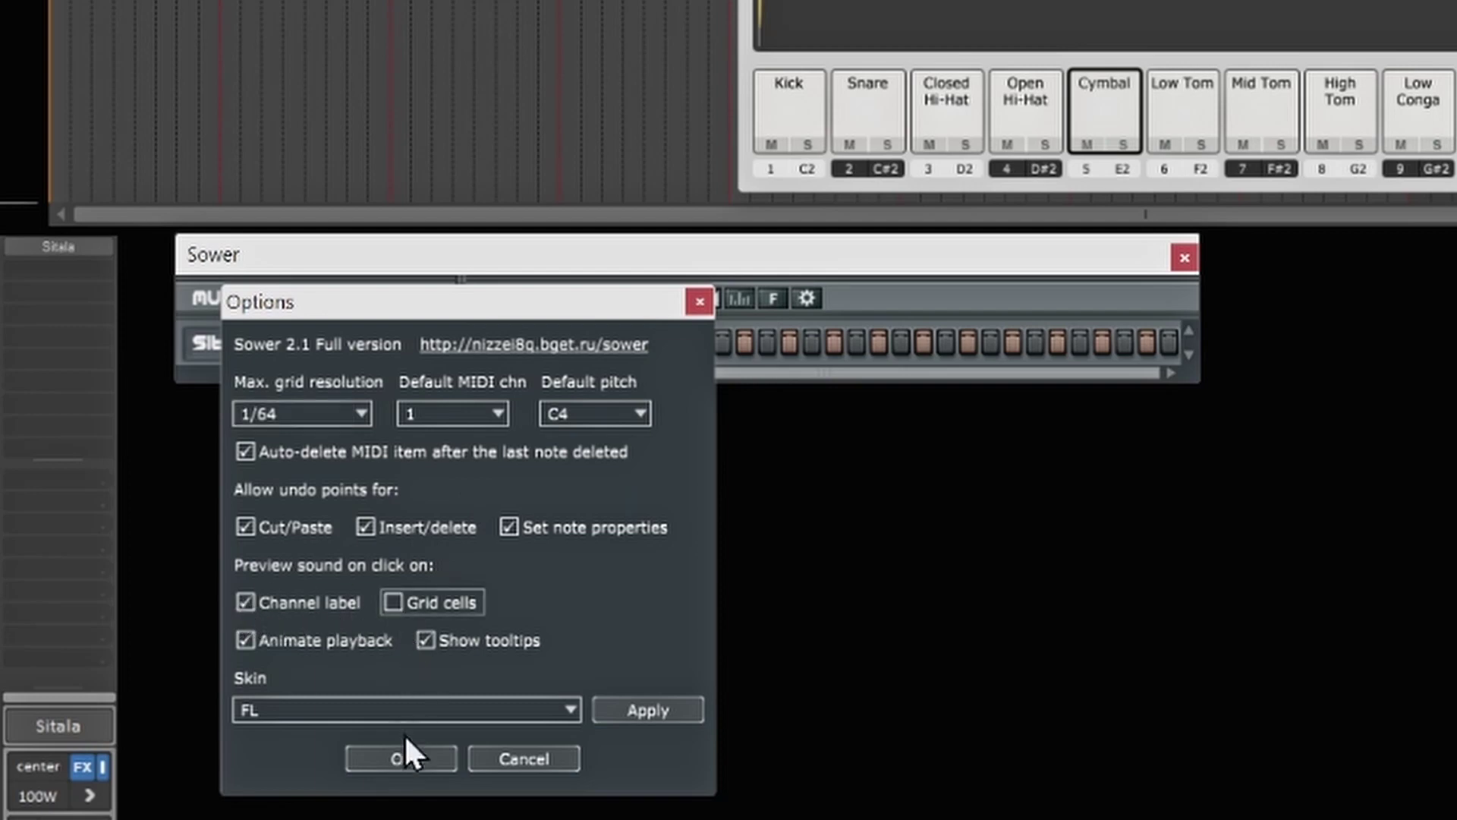
pyautogui.click(421, 757)
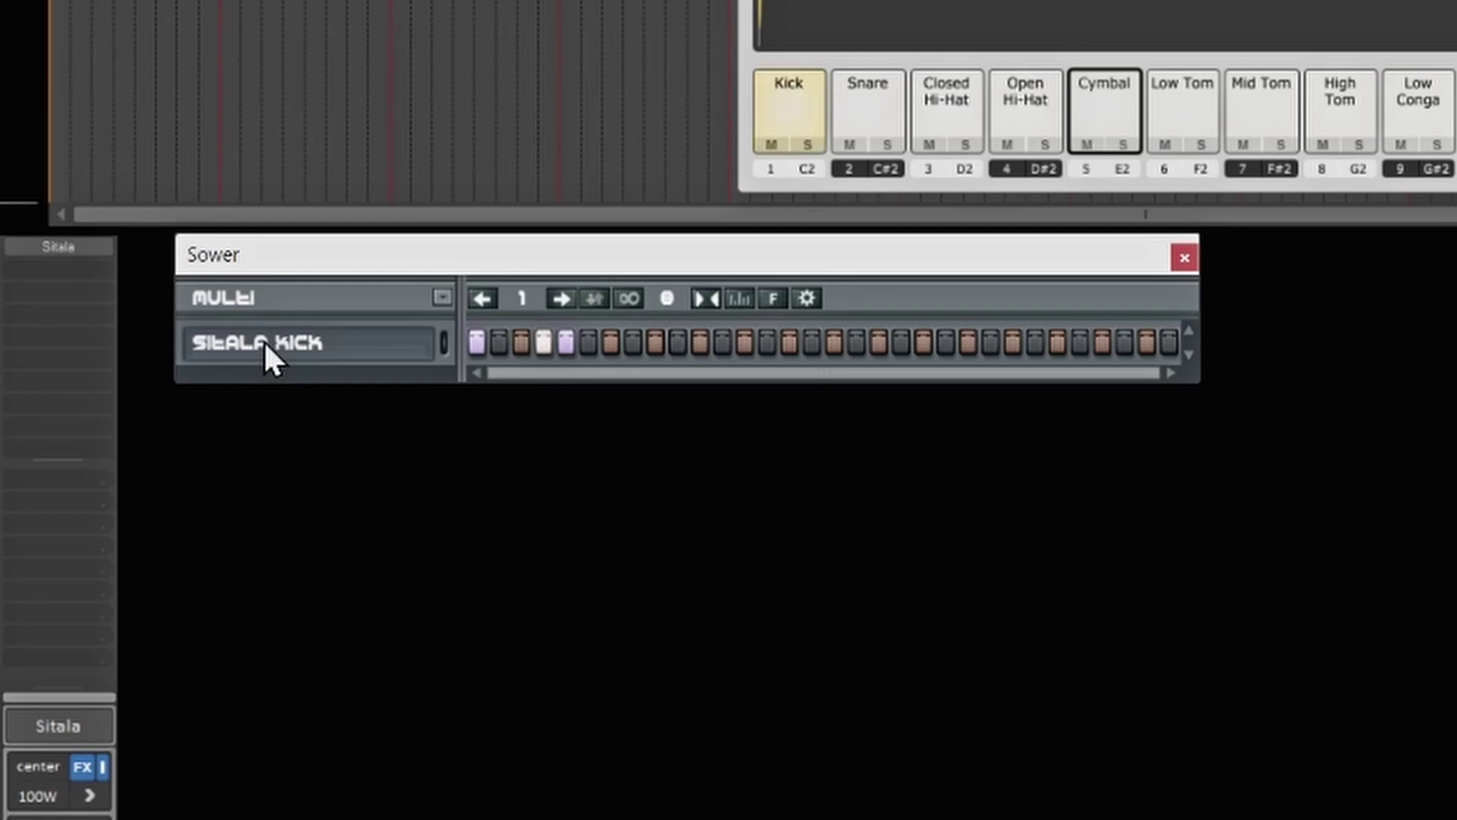
pyautogui.click(806, 298)
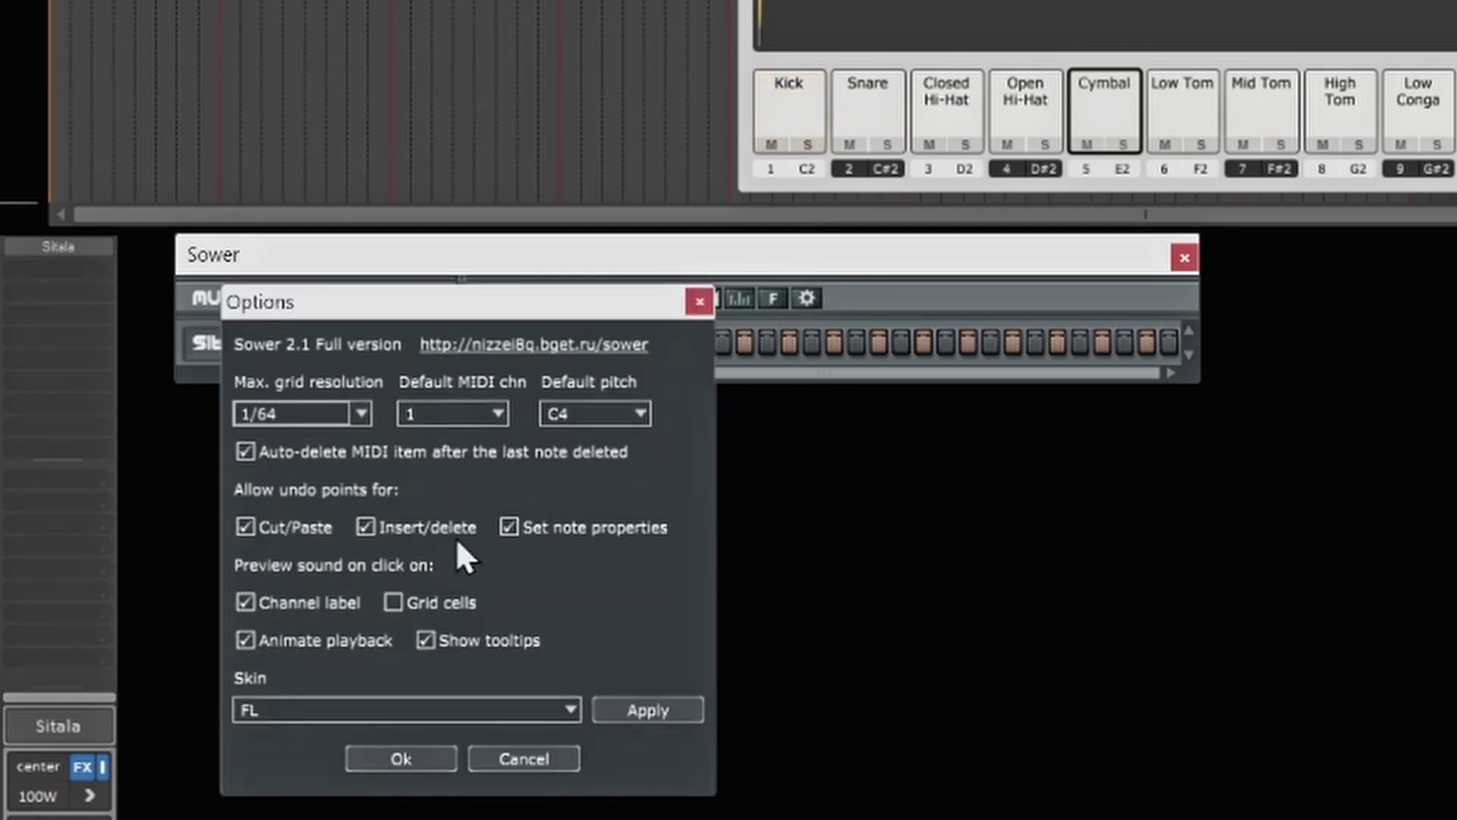
pyautogui.click(245, 601)
pyautogui.click(390, 757)
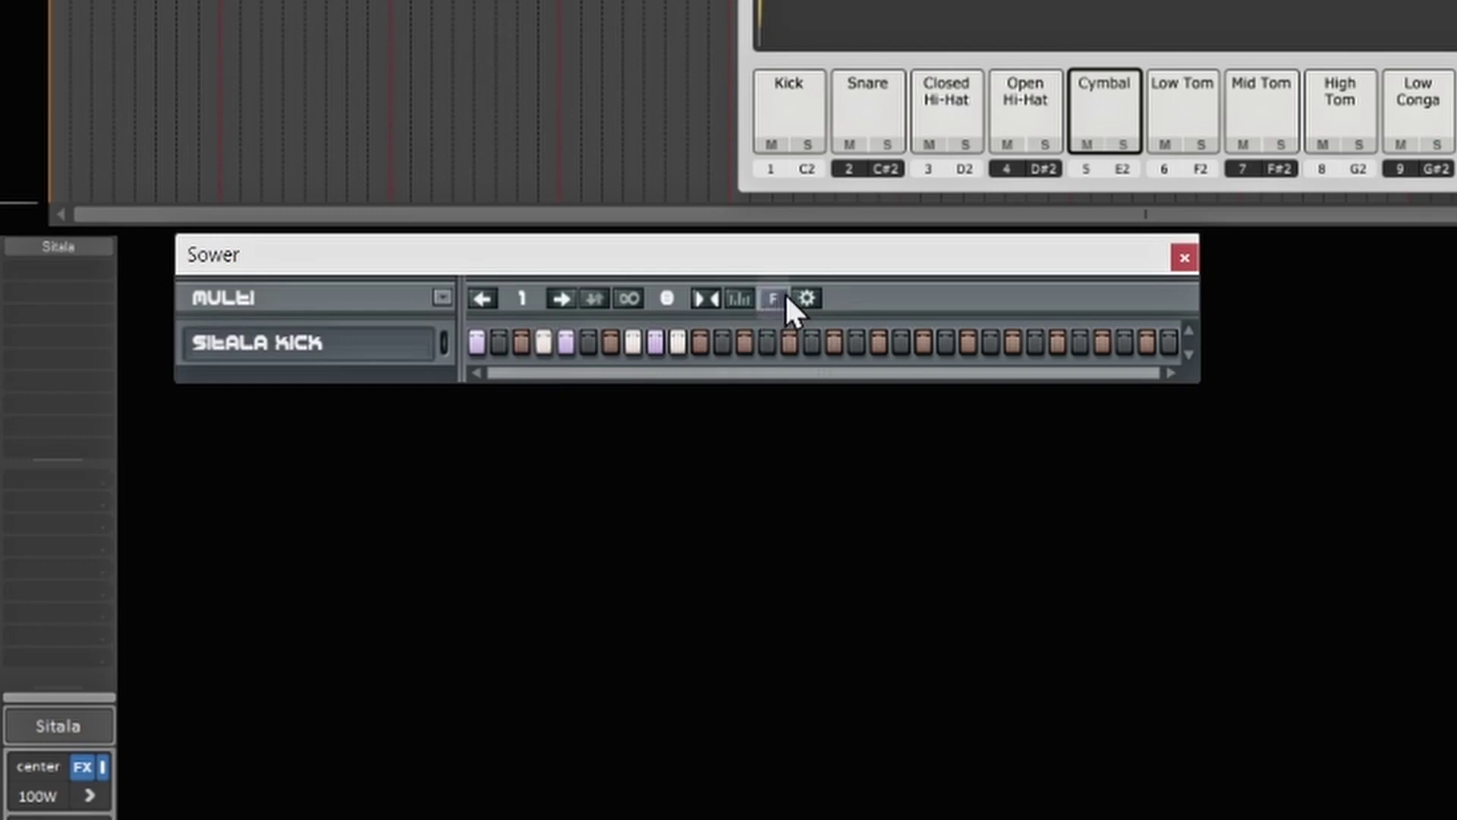
# - Re-enable the sound preview for both the channel label and the grid cells
pyautogui.click(806, 298)
pyautogui.click(245, 602)
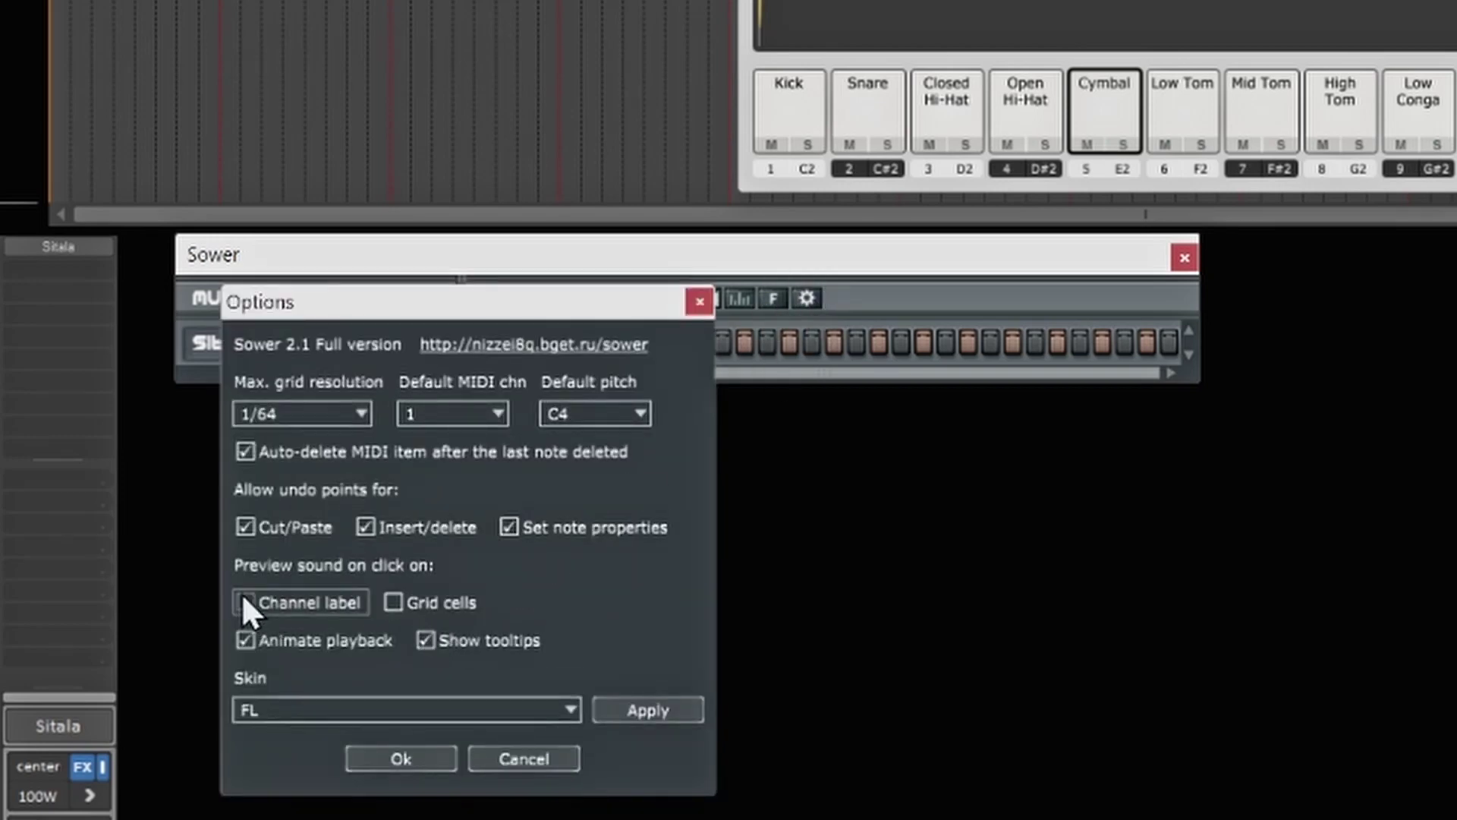
pyautogui.click(393, 602)
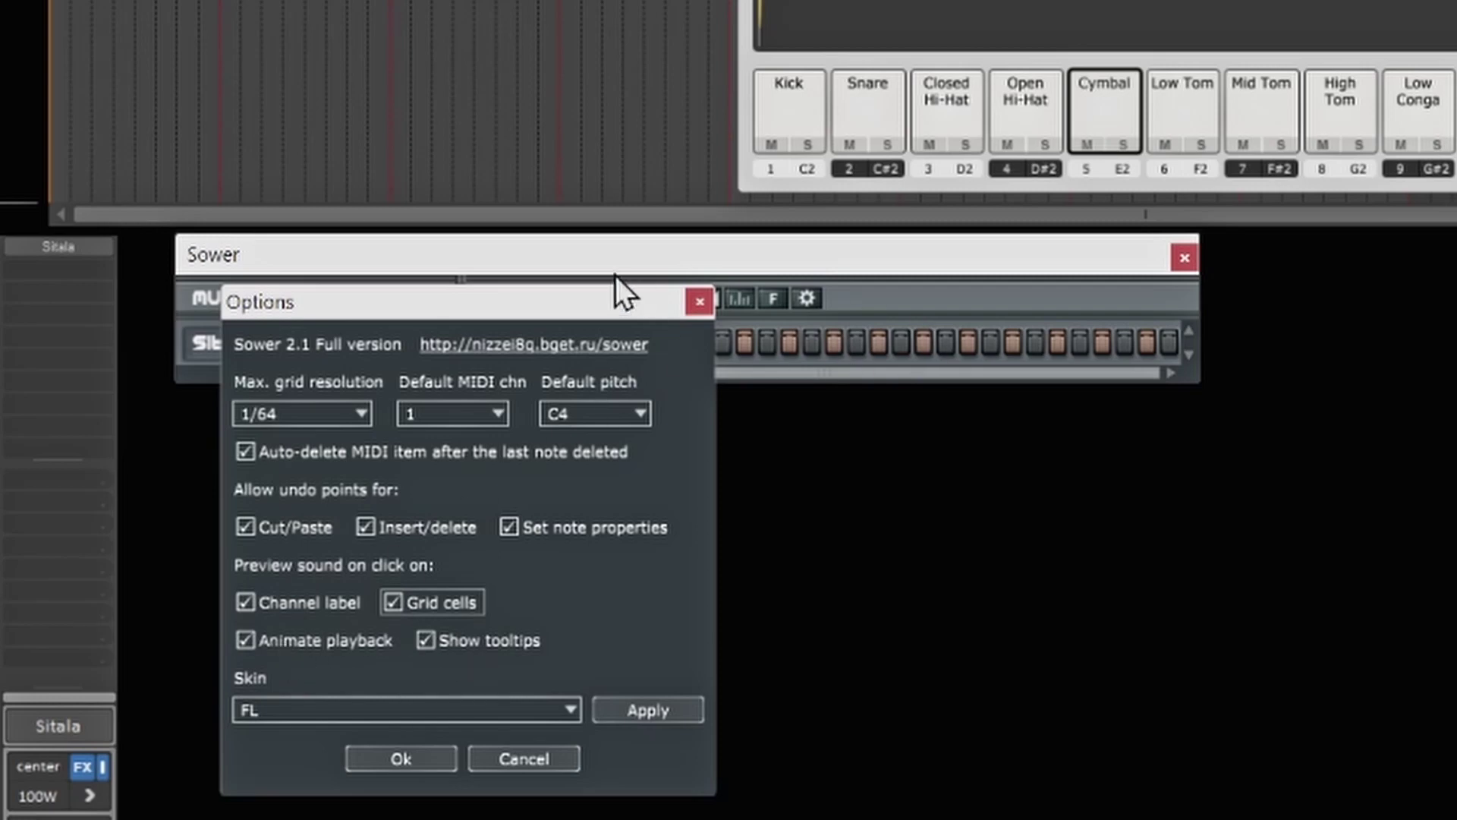
pyautogui.click(401, 759)
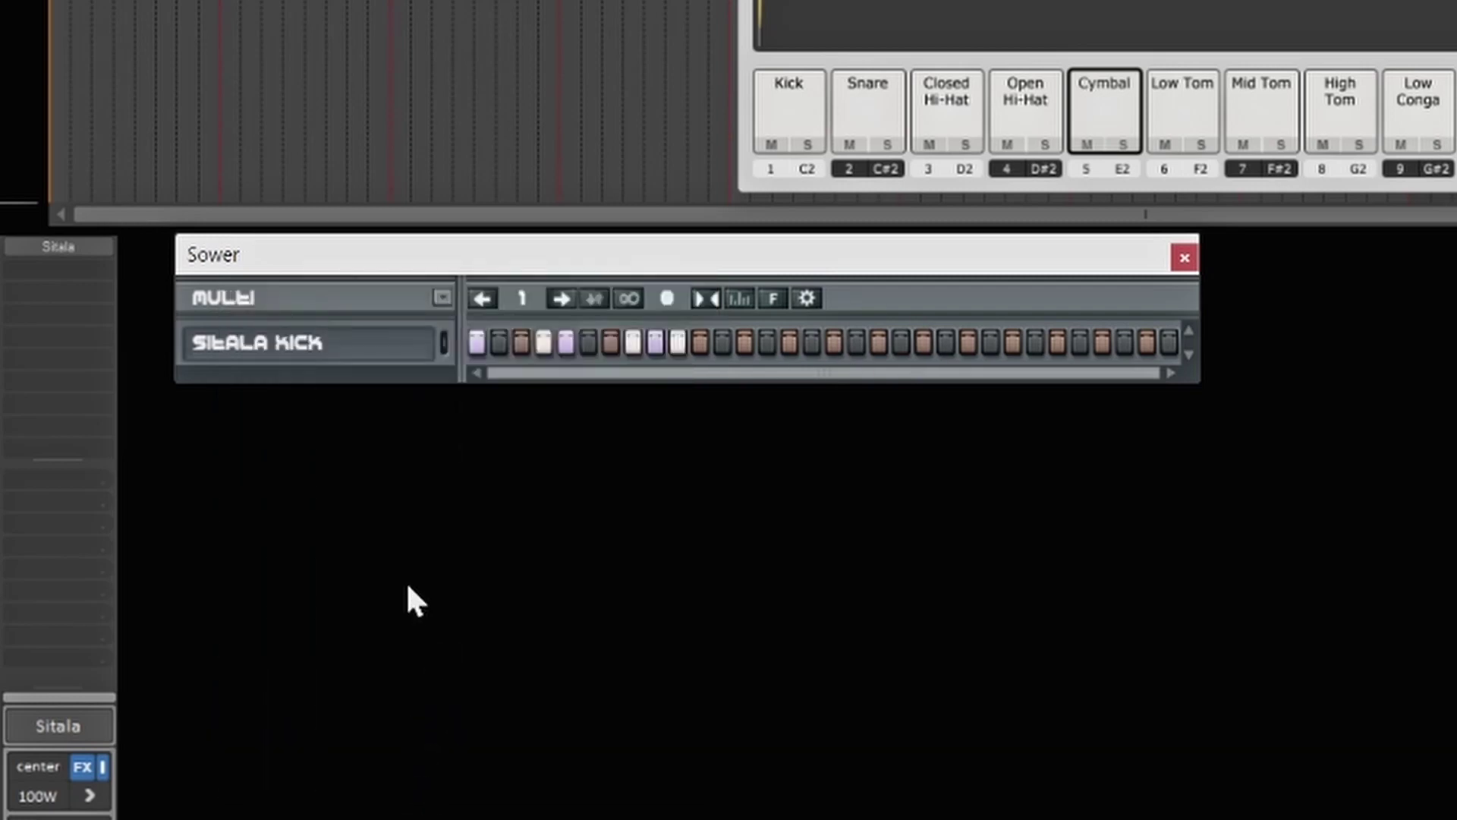
# - Play the kick pattern, and turn off only the grid cells sound preview in the options
pyautogui.press('space')
pyautogui.click(809, 297)
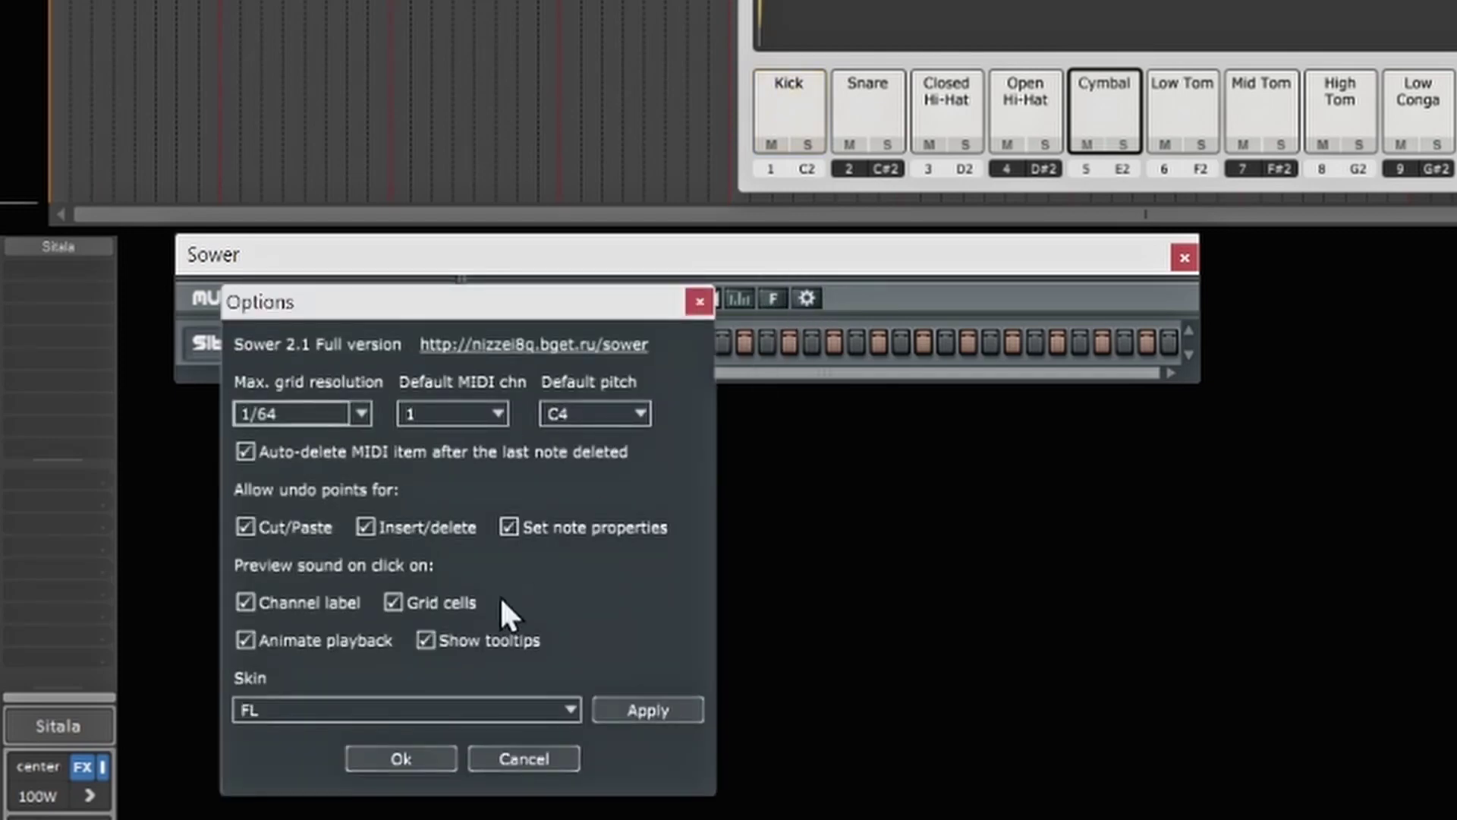
pyautogui.click(401, 603)
pyautogui.click(401, 759)
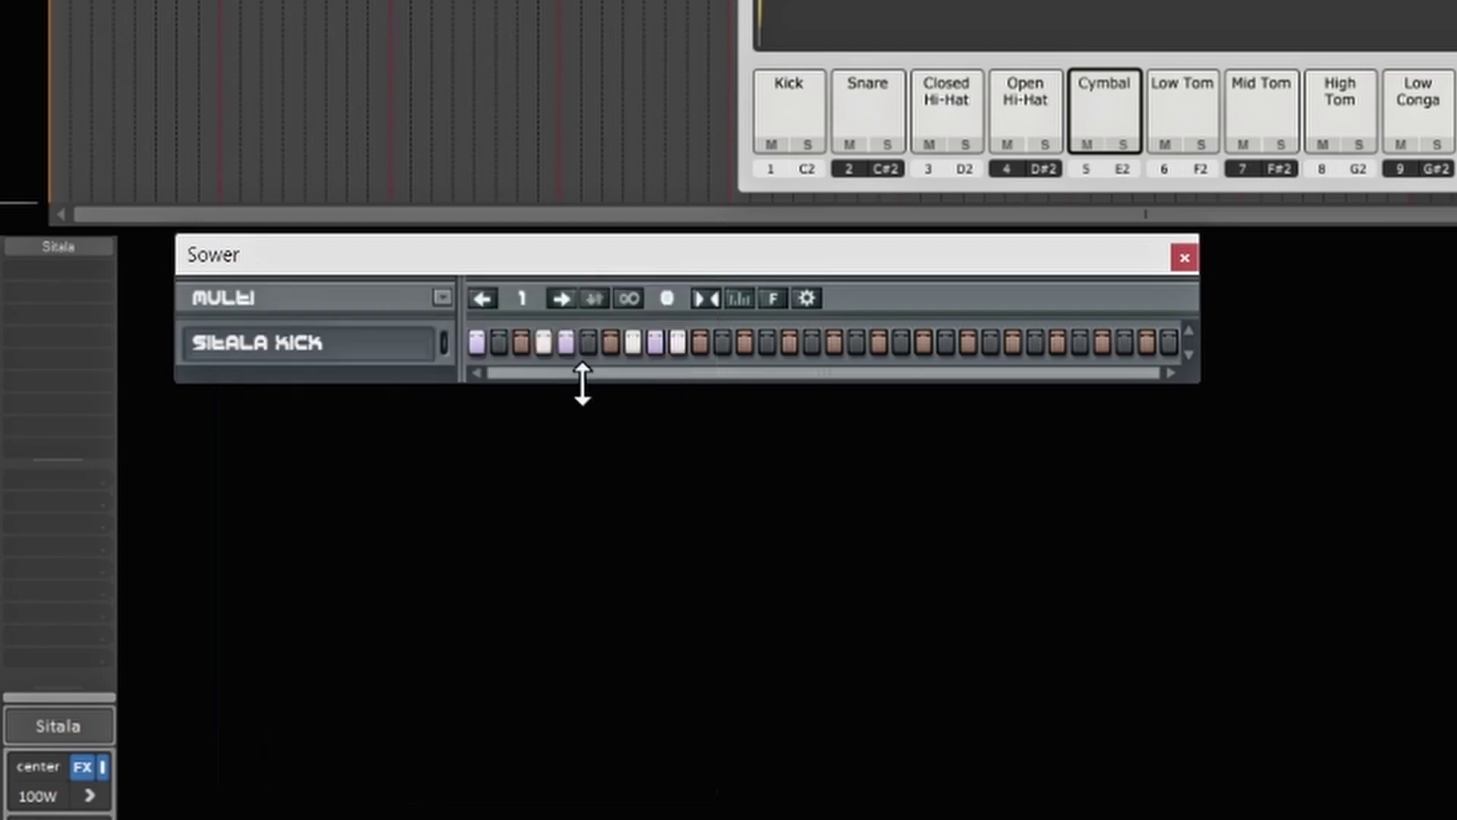
# - Review the MIDI processor's quantize, align, randomize and exclude settings, and close it without applying anything
pyautogui.click(773, 299)
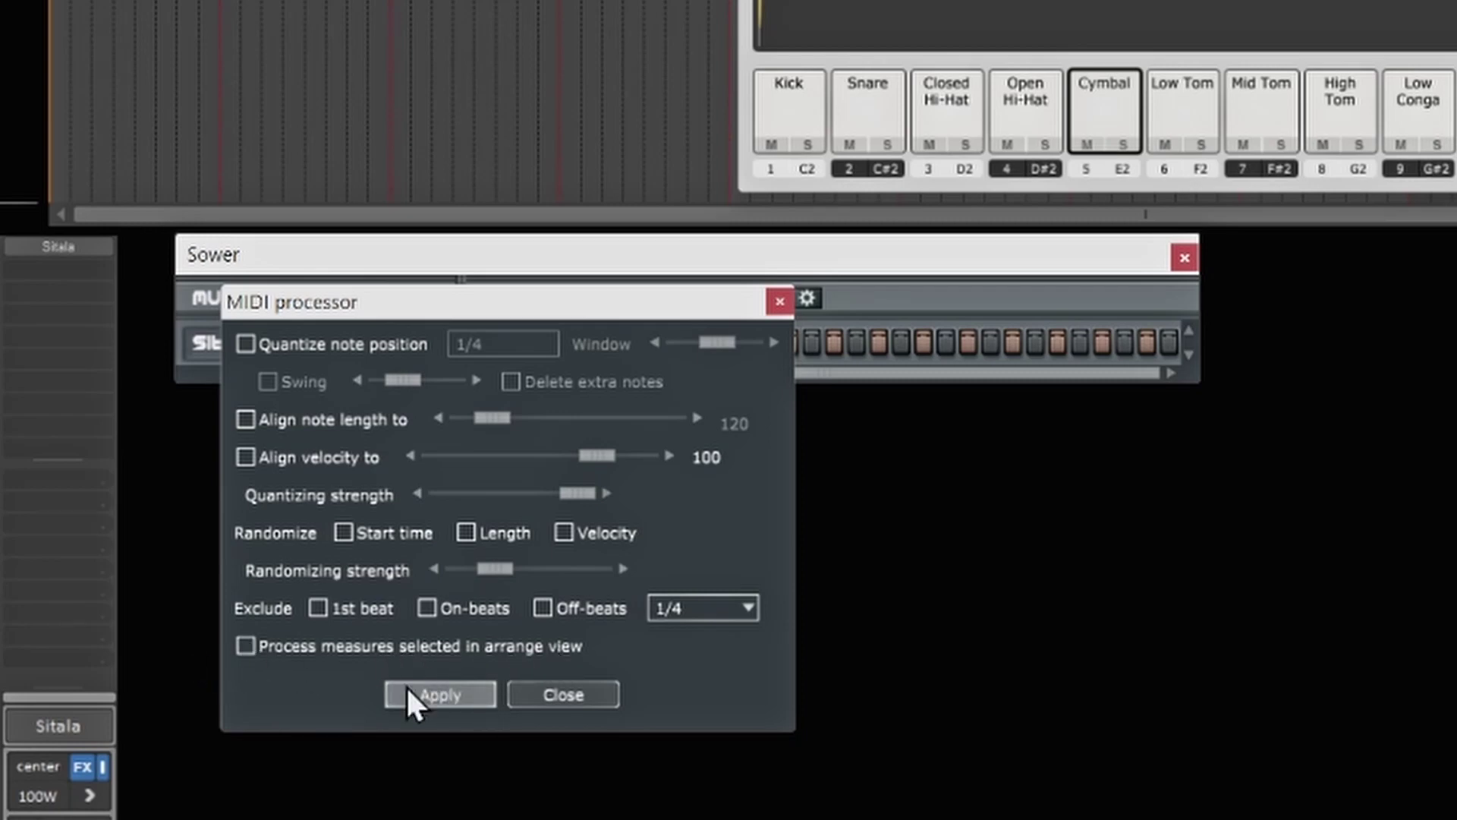
pyautogui.click(569, 687)
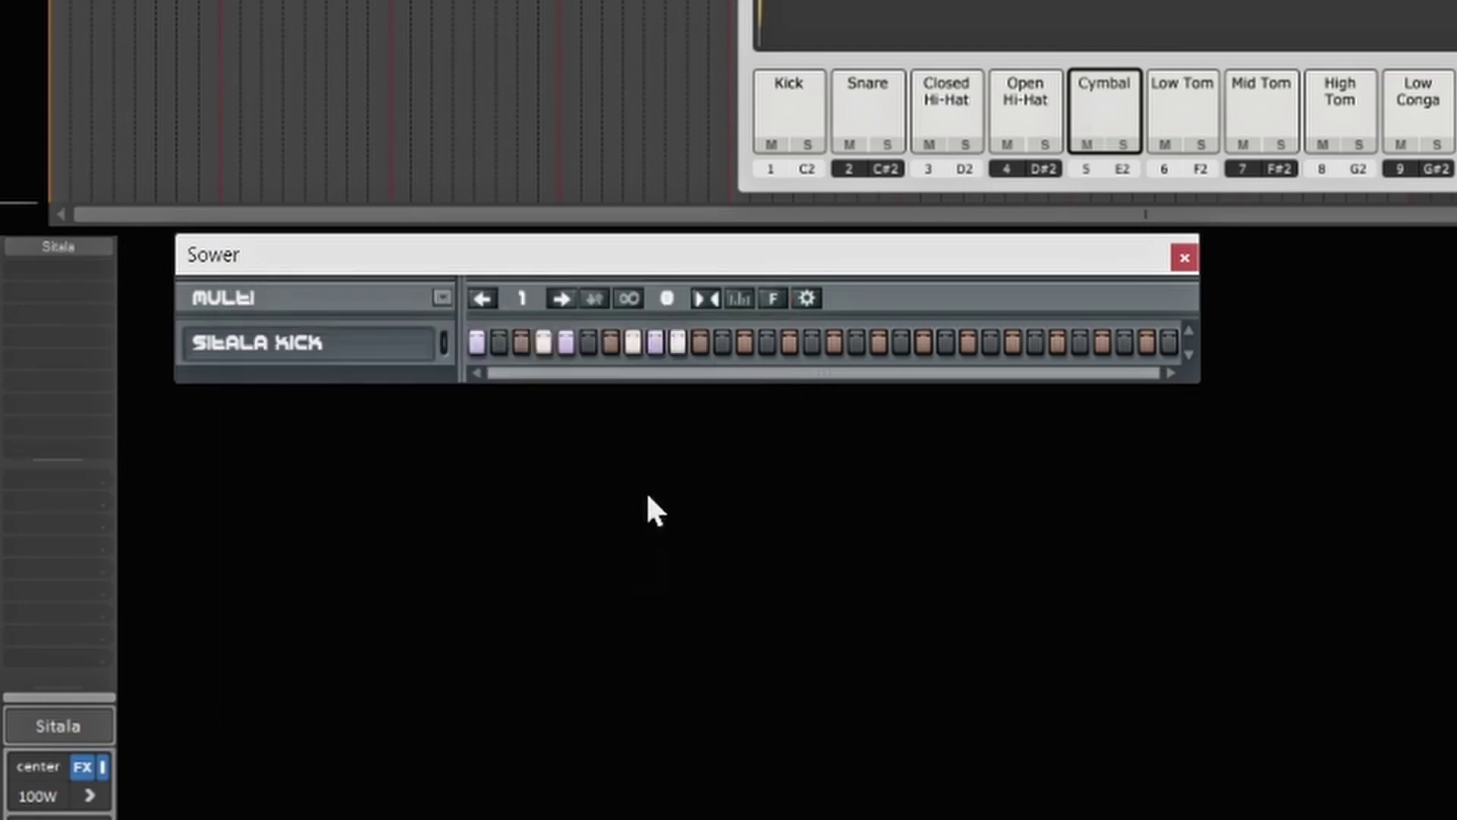
# - Show the control panel under the grid, view its length and offset lanes, and return it to velocity
pyautogui.click(738, 298)
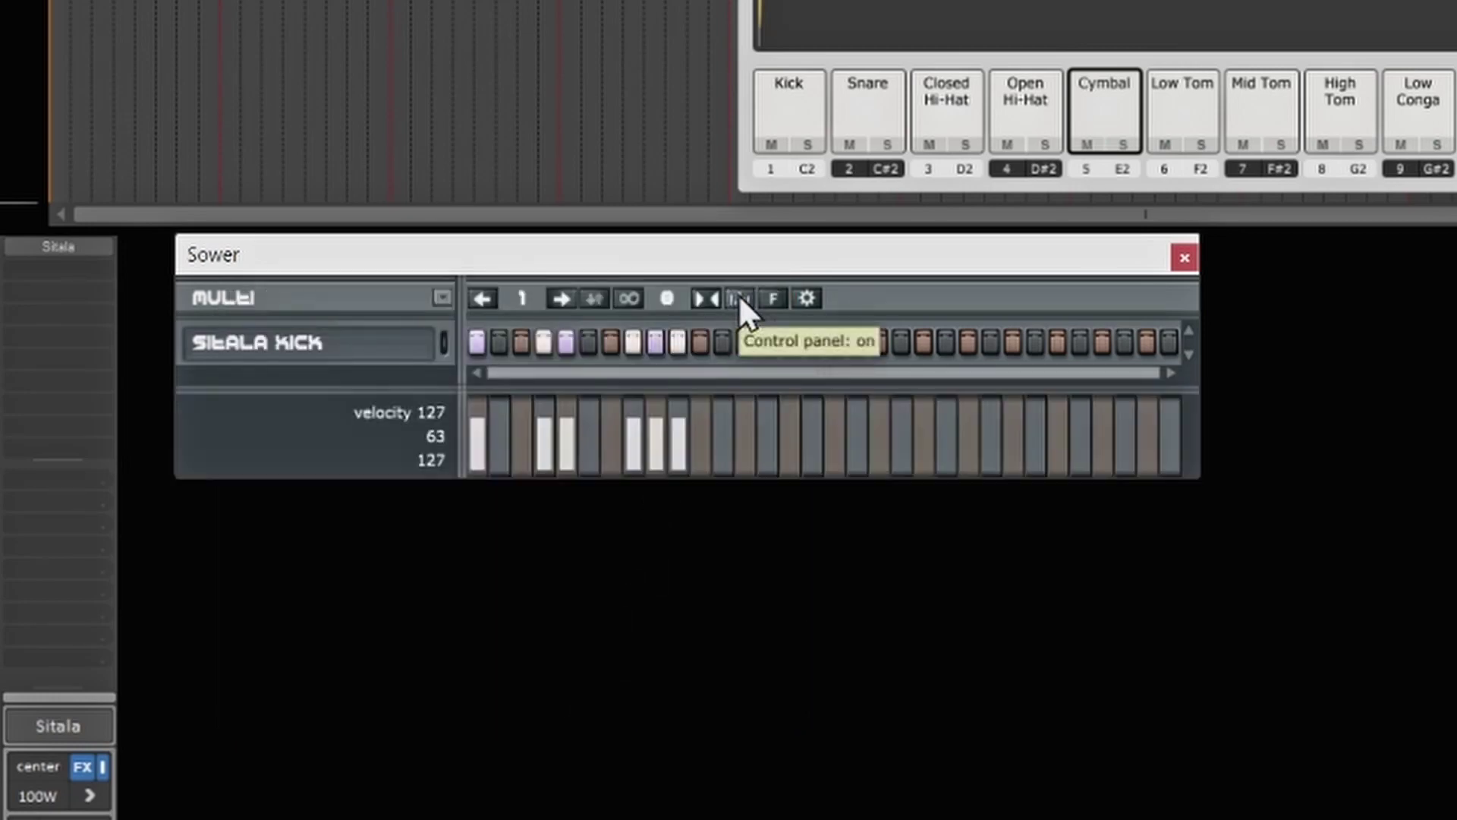
pyautogui.rightClick(273, 440)
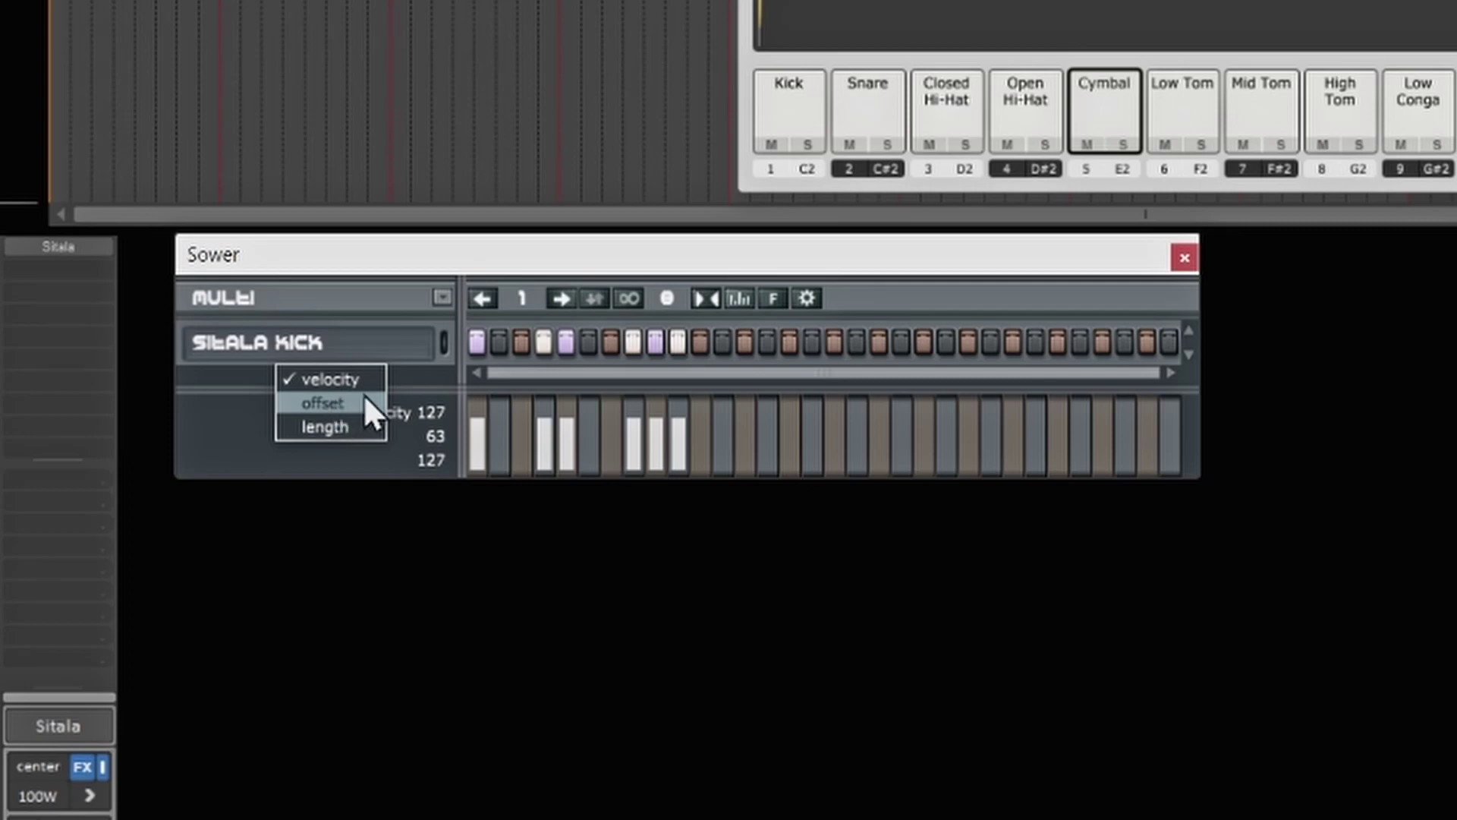
pyautogui.click(336, 431)
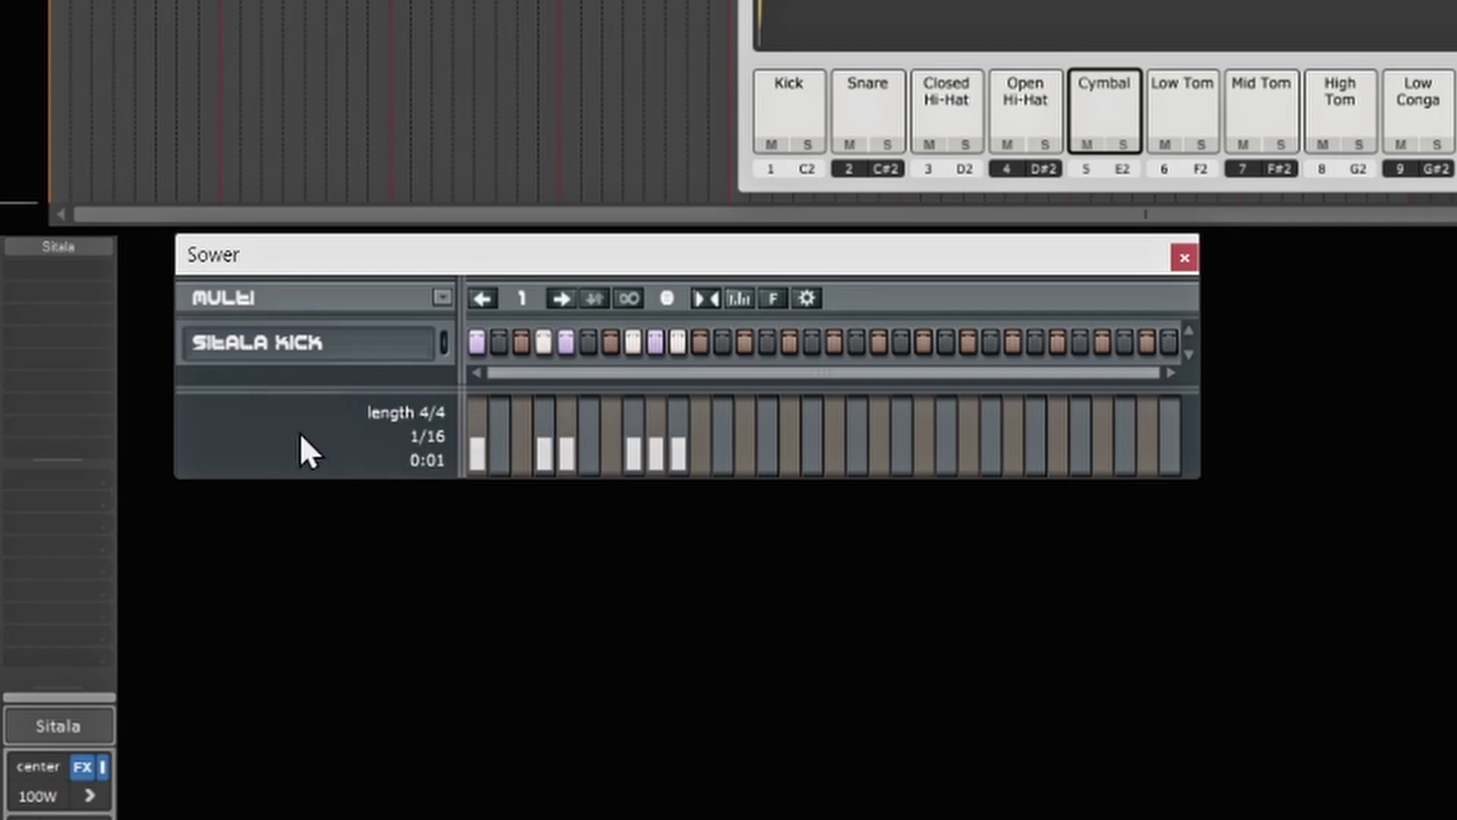
pyautogui.click(300, 433)
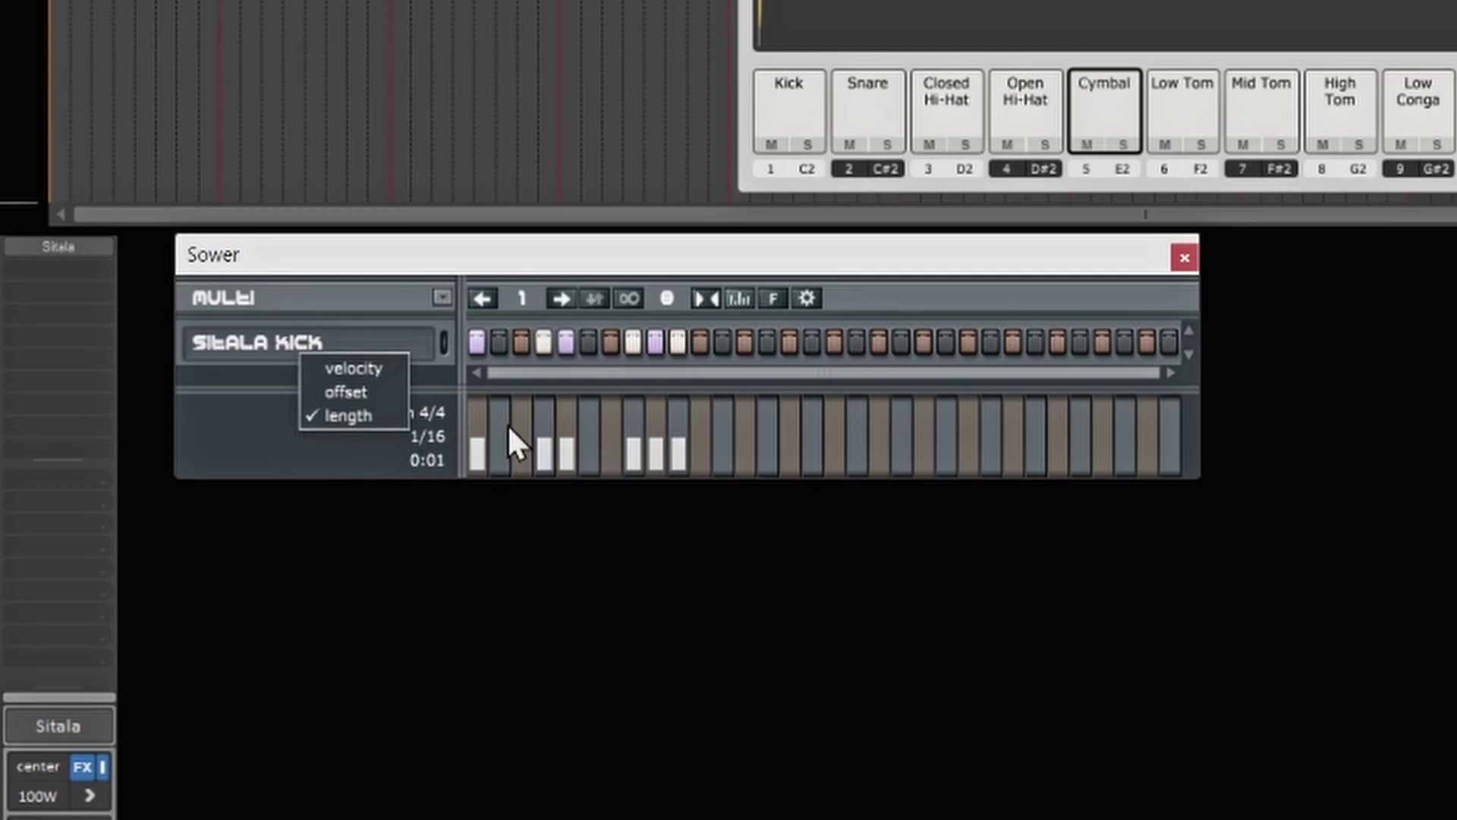
pyautogui.click(340, 391)
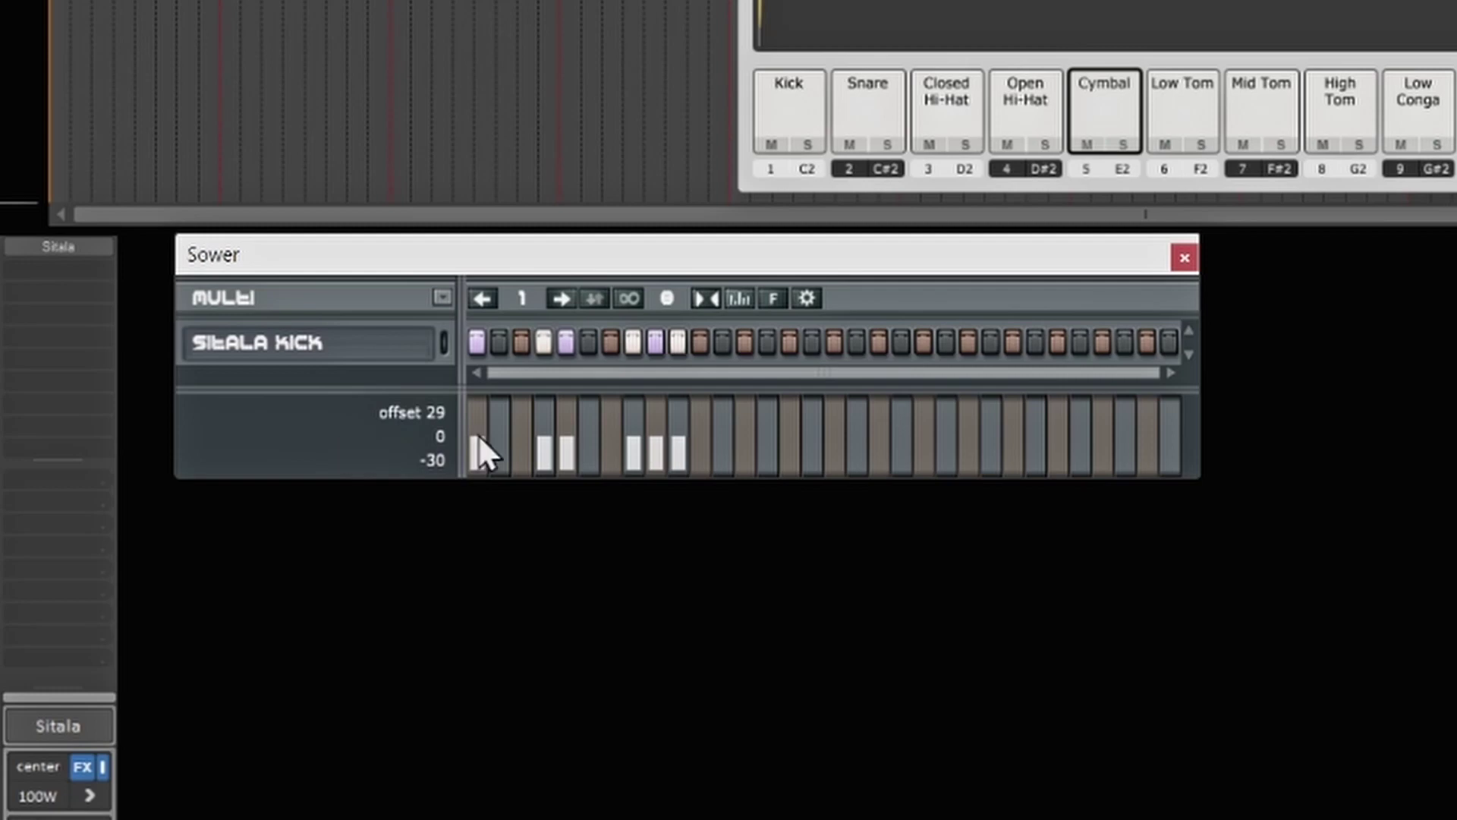
pyautogui.click(326, 431)
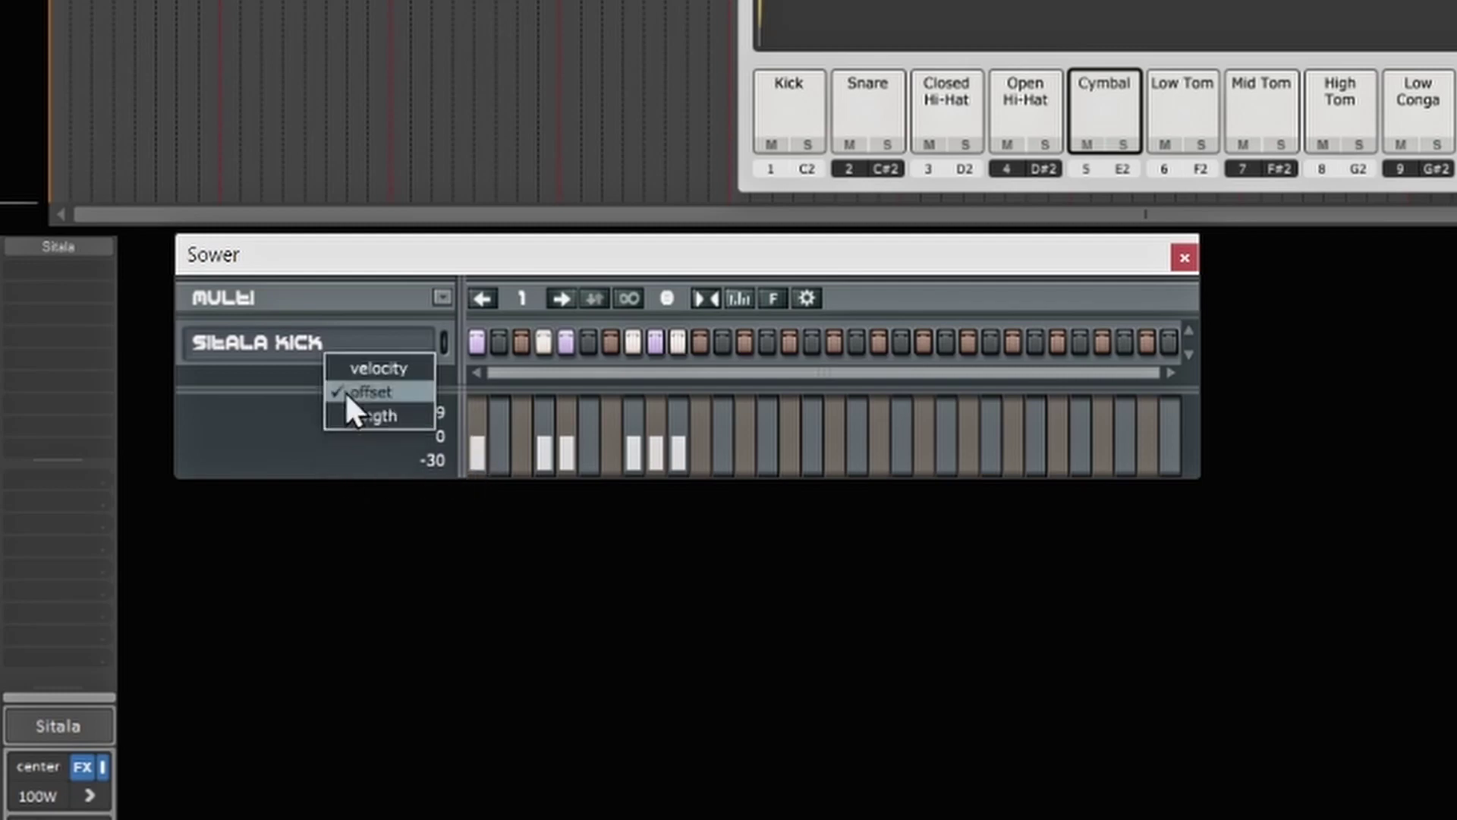
pyautogui.click(370, 372)
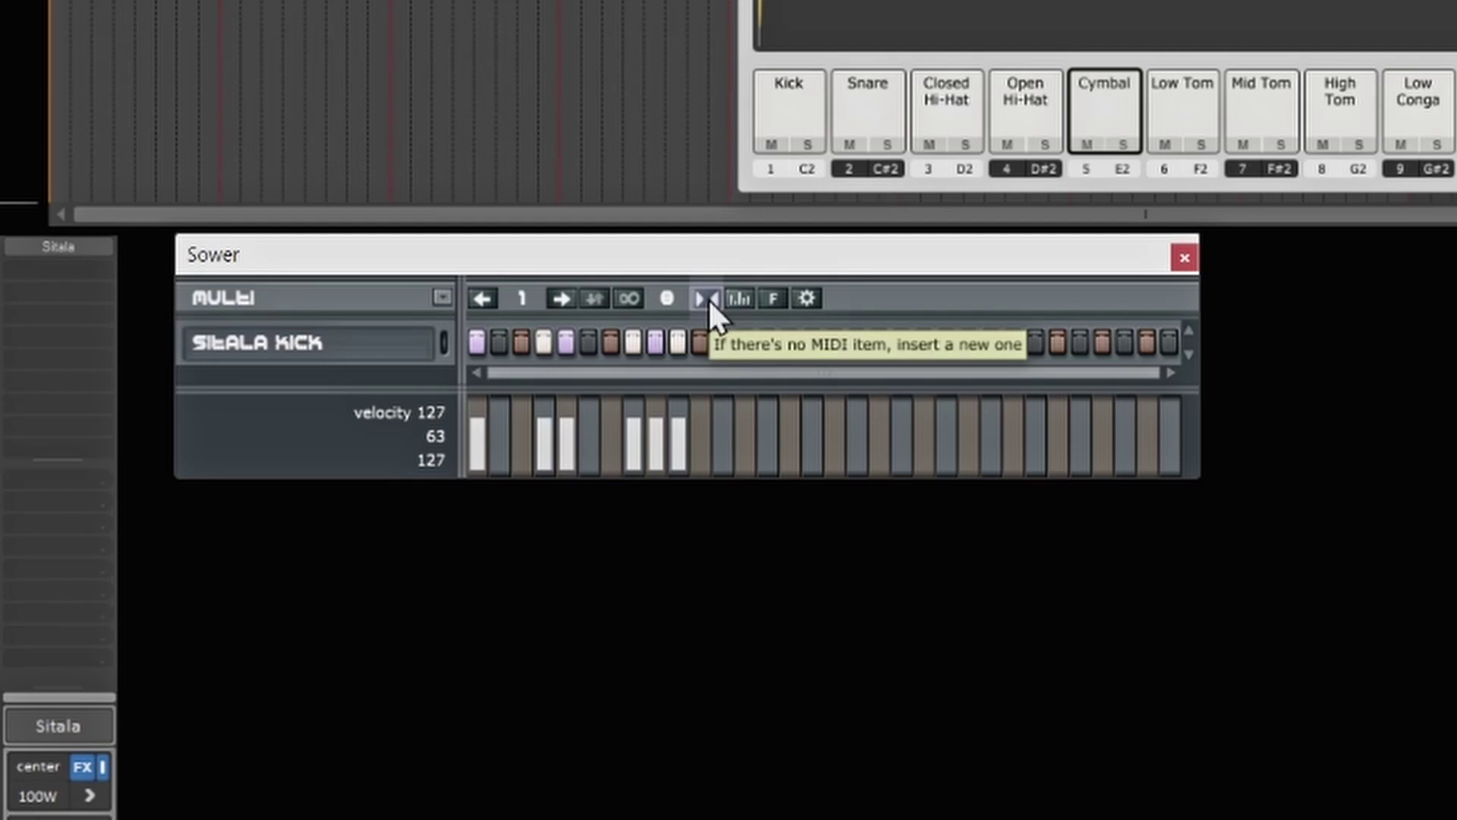
# - Toggle the missing-MIDI-item behaviour between stretching the previous item and inserting a new one, ending on inserting a new one
pyautogui.click(707, 298)
pyautogui.click(706, 299)
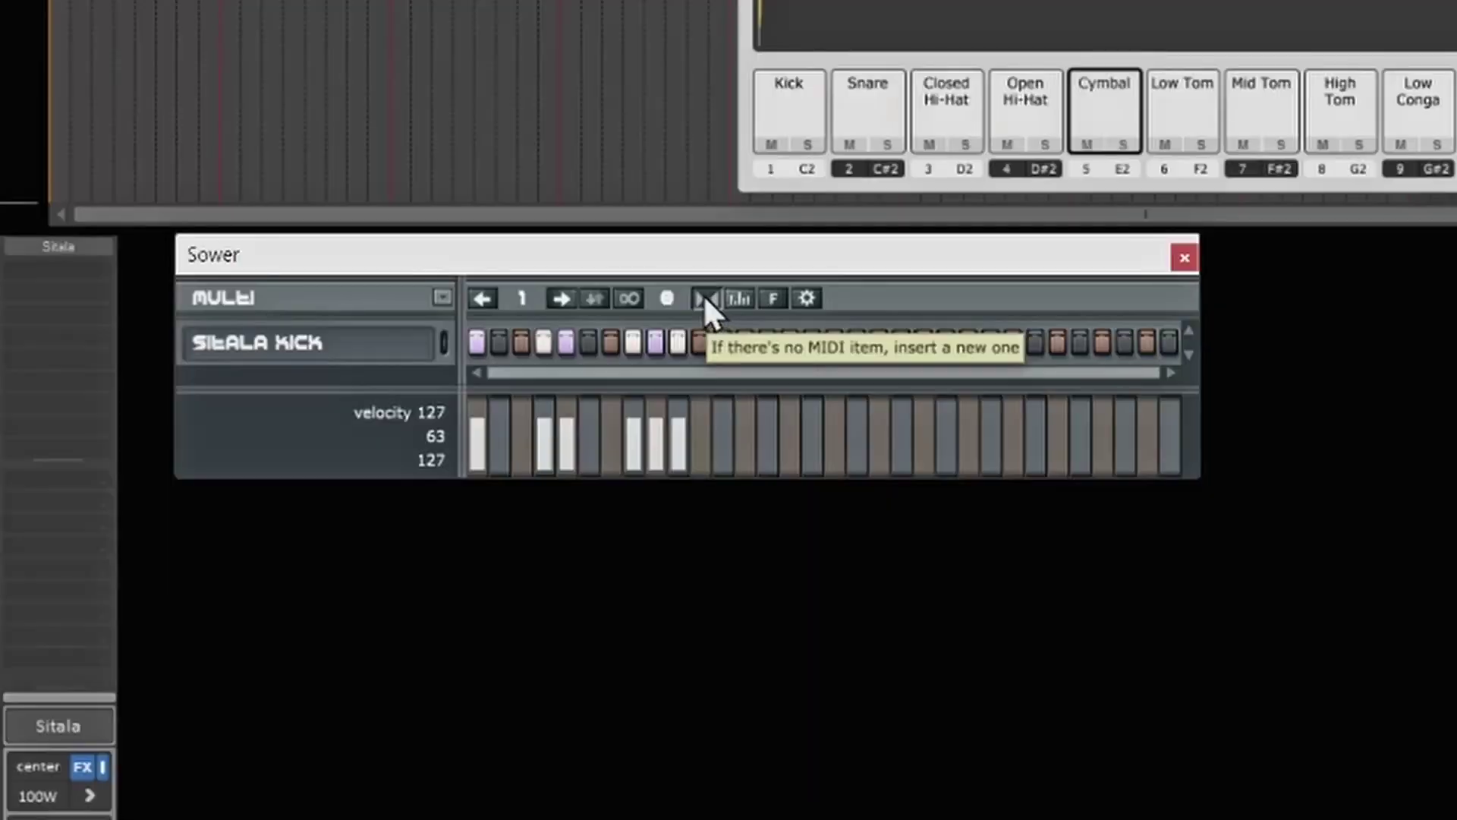
pyautogui.click(703, 294)
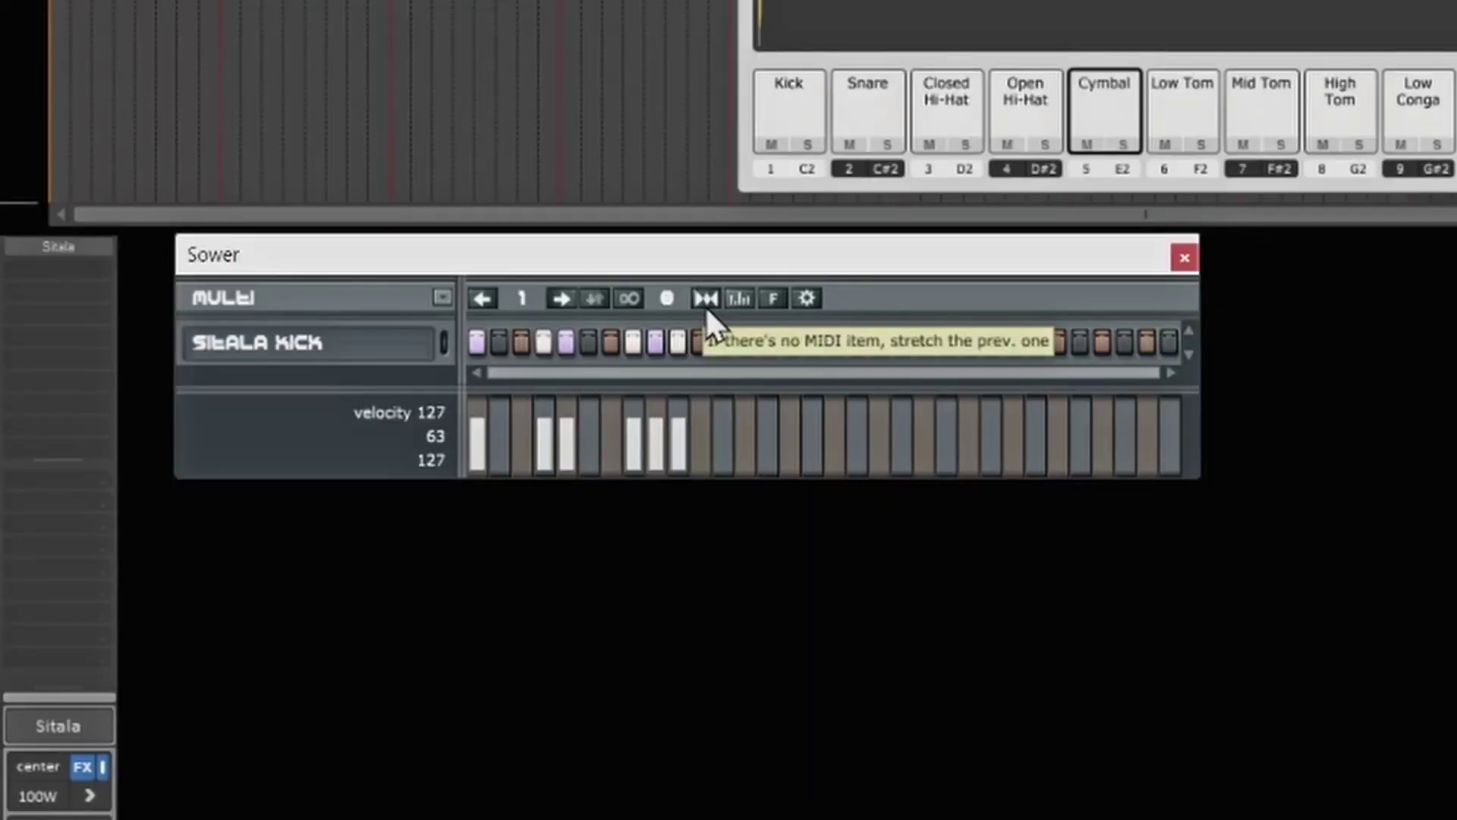
pyautogui.click(704, 298)
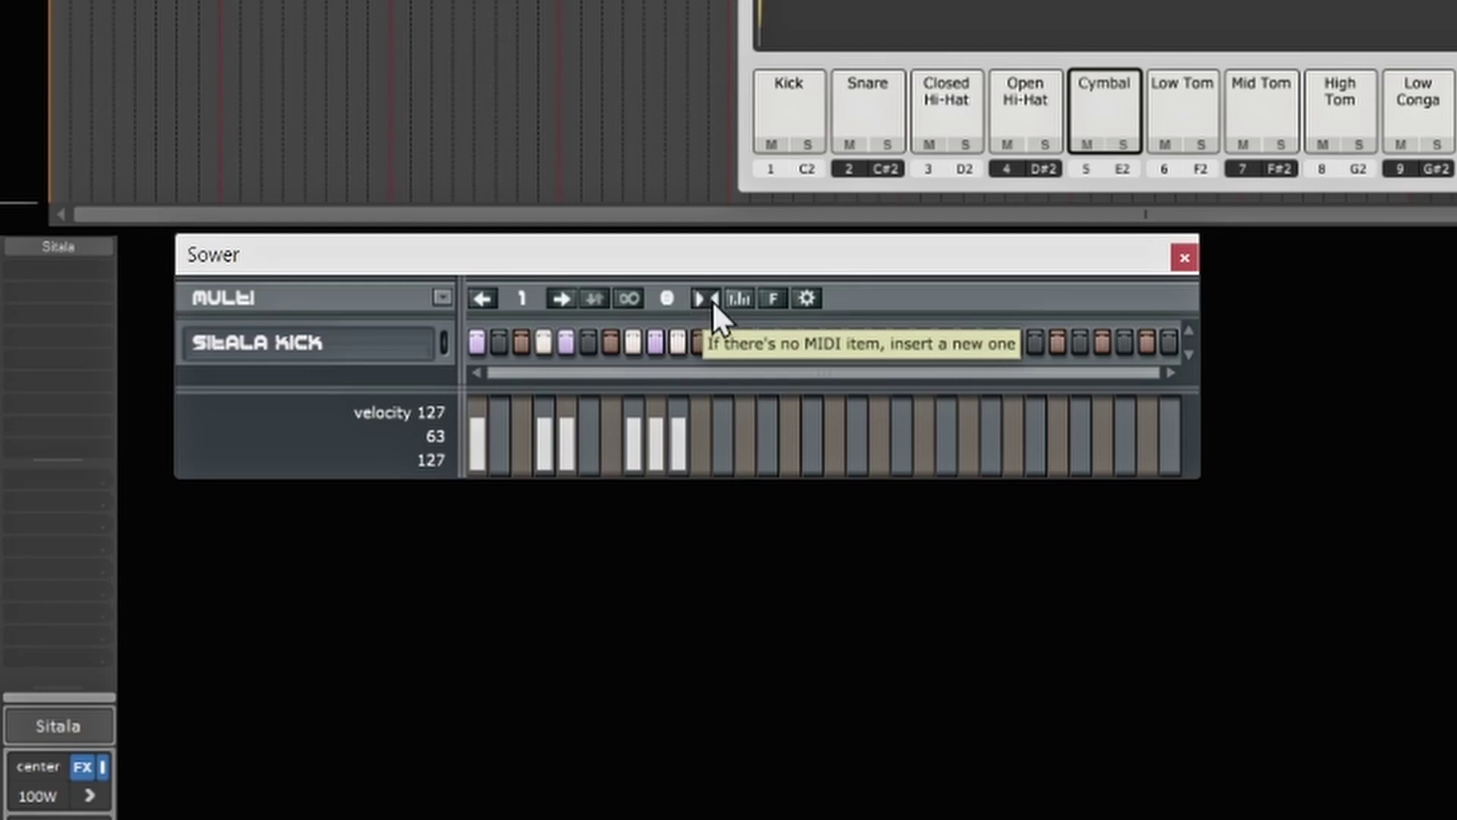
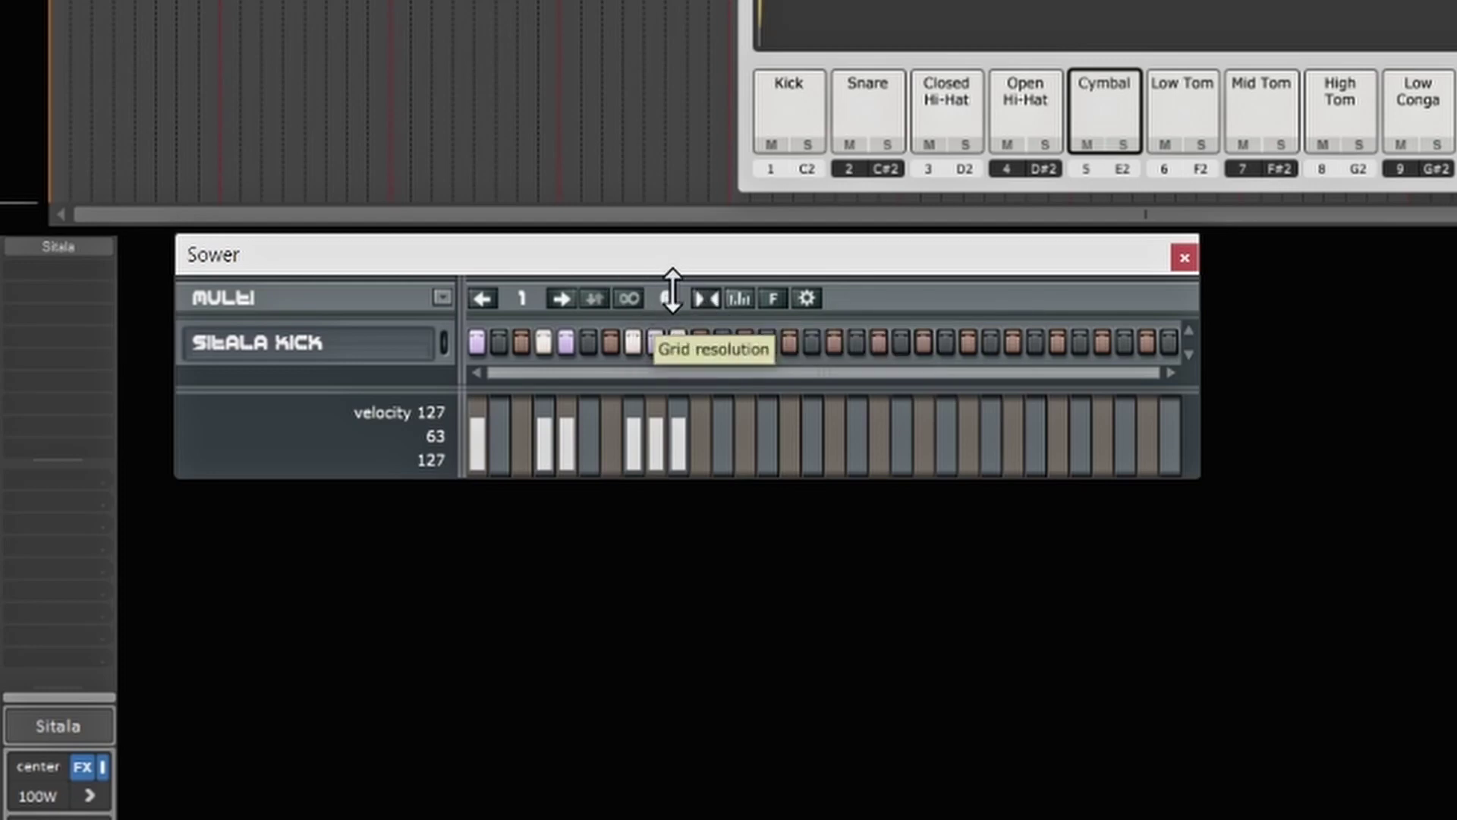
# - Set the grid resolution to 64, check the maximum resolution in the options, and lower it through 16 to 8
pyautogui.moveTo(671, 296); pyautogui.dragTo(657, 346)
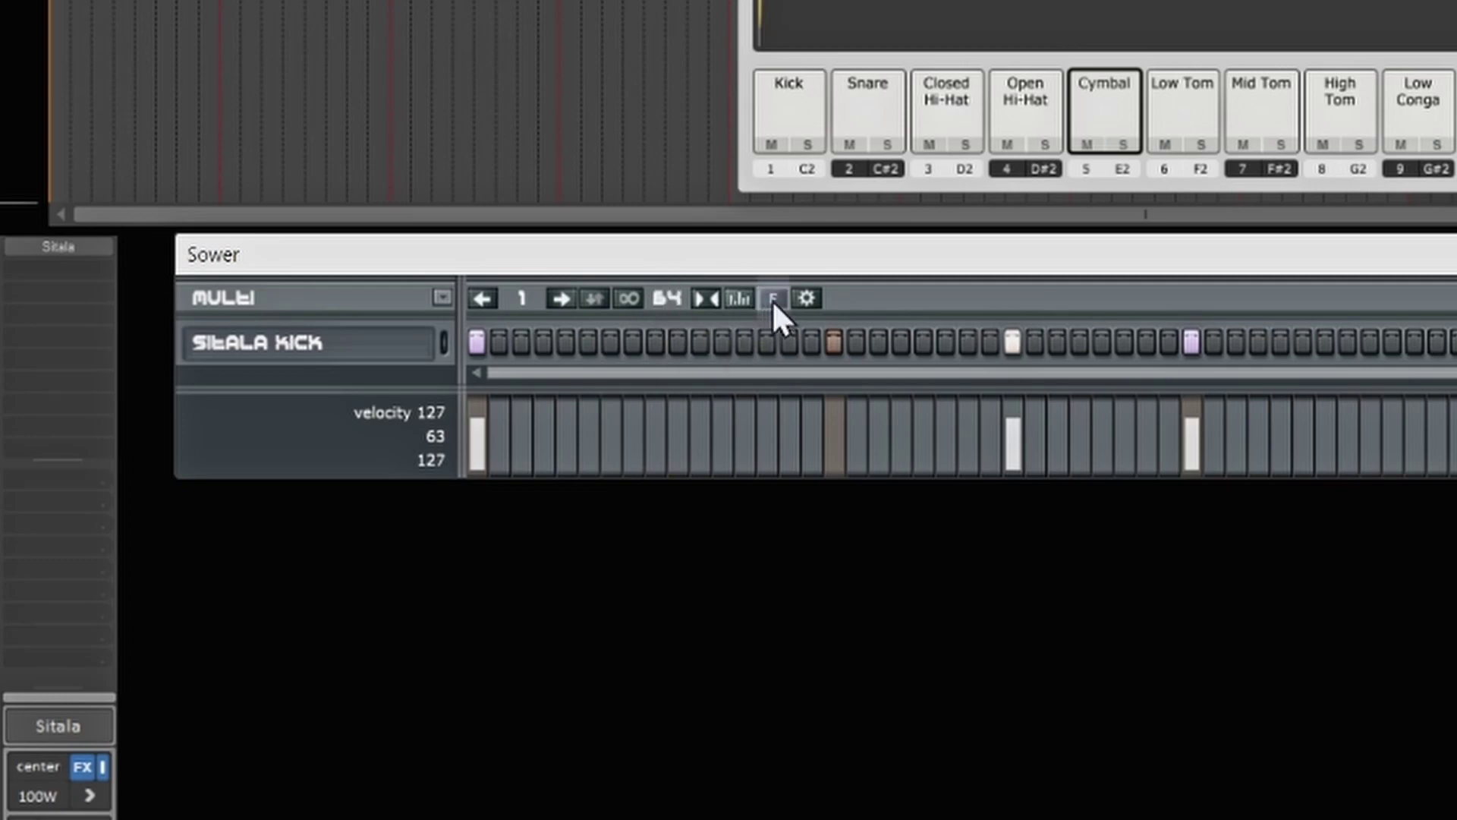
pyautogui.click(806, 298)
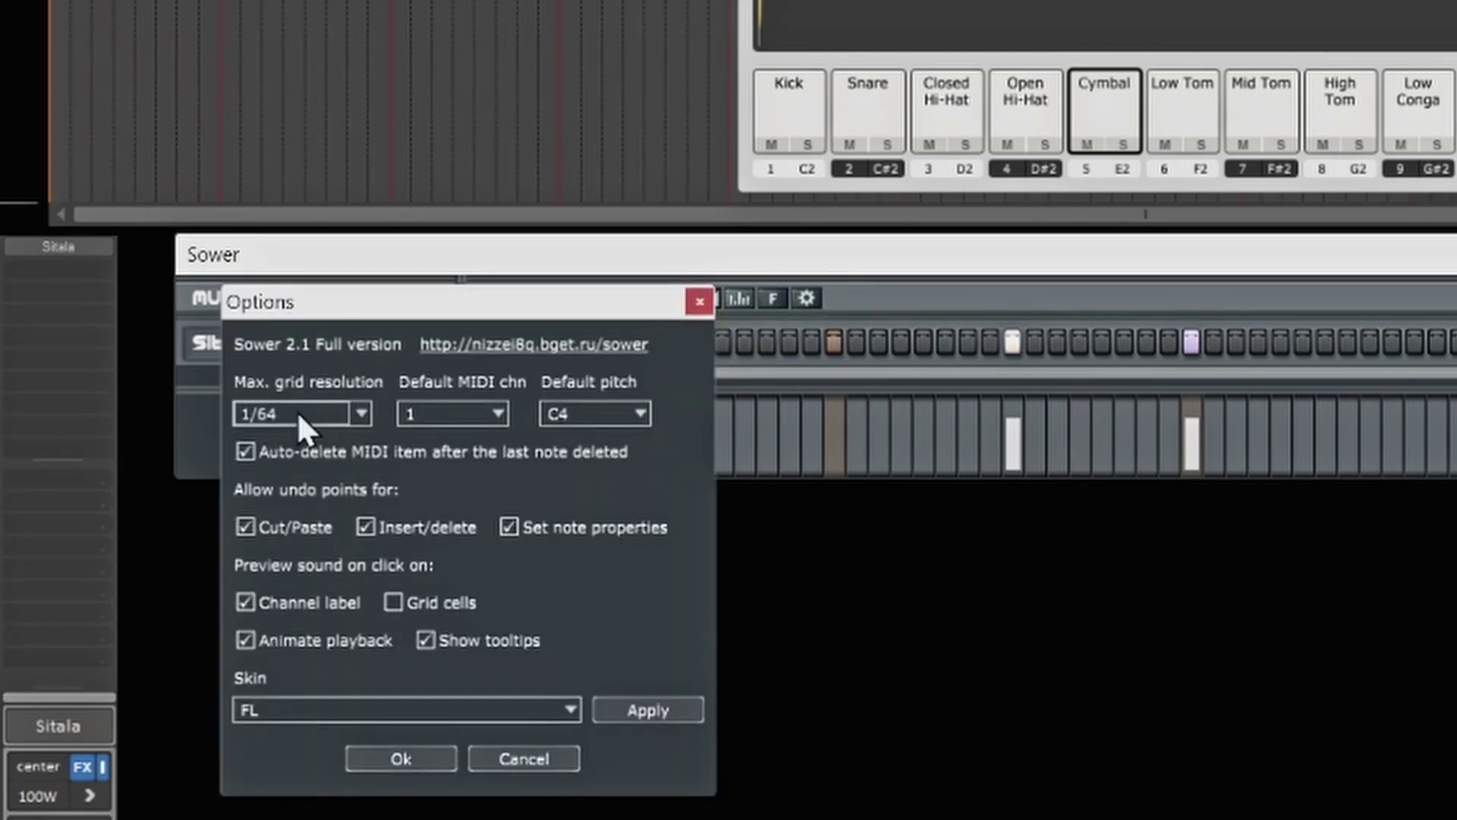
pyautogui.click(699, 302)
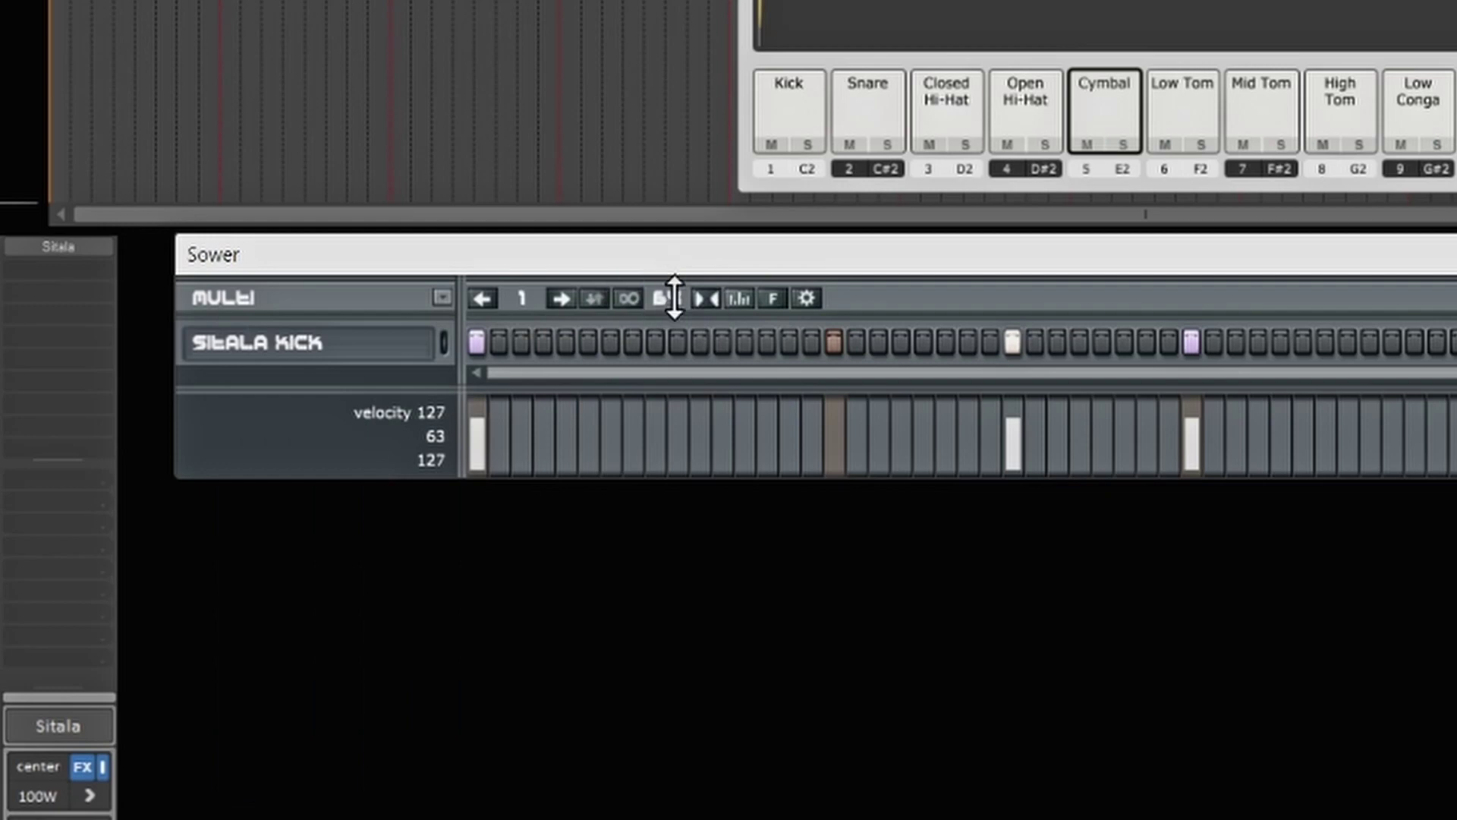
pyautogui.moveTo(673, 295); pyautogui.dragTo(672, 339)
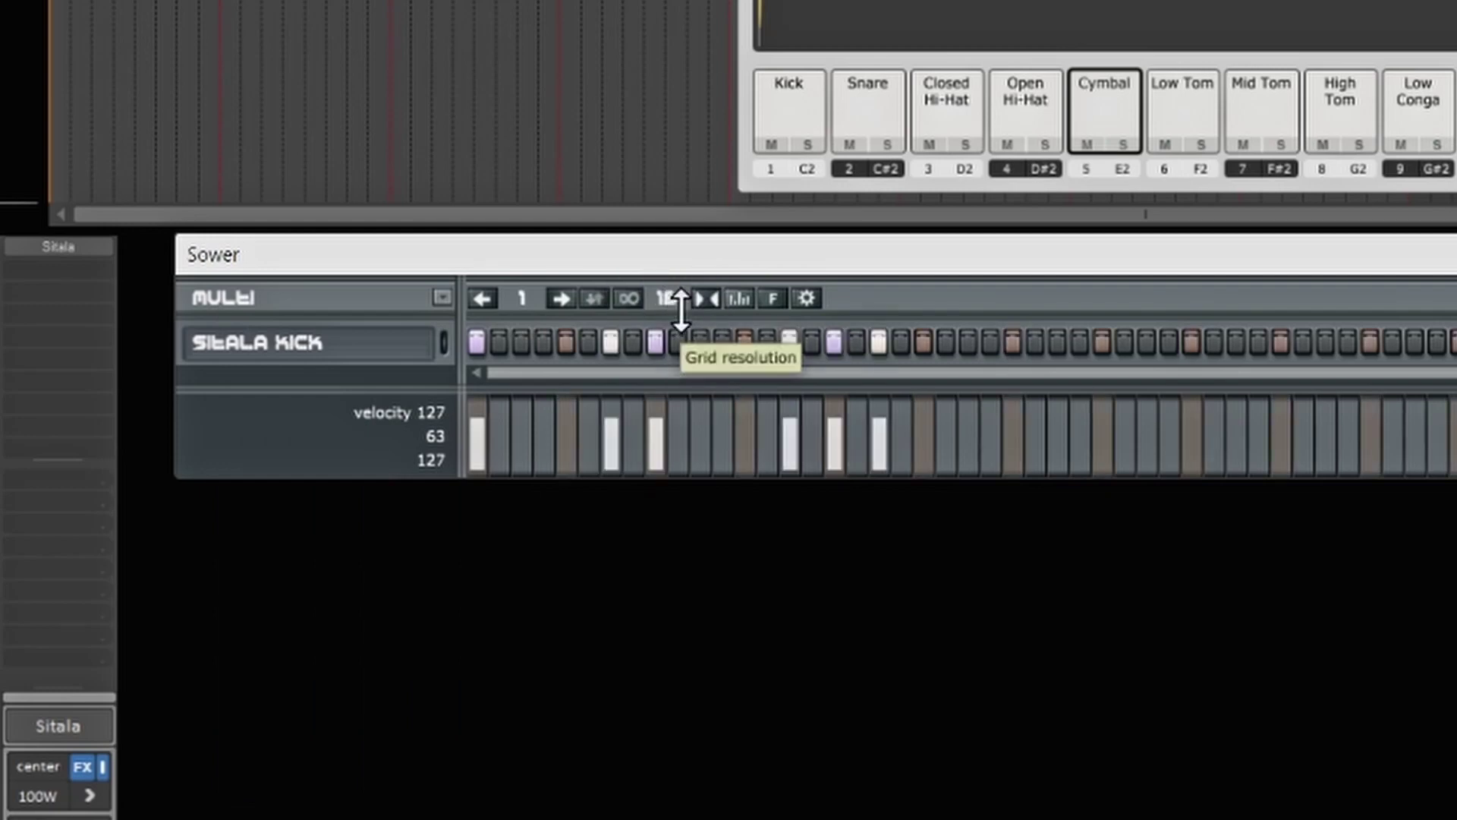
pyautogui.moveTo(668, 292); pyautogui.dragTo(668, 273)
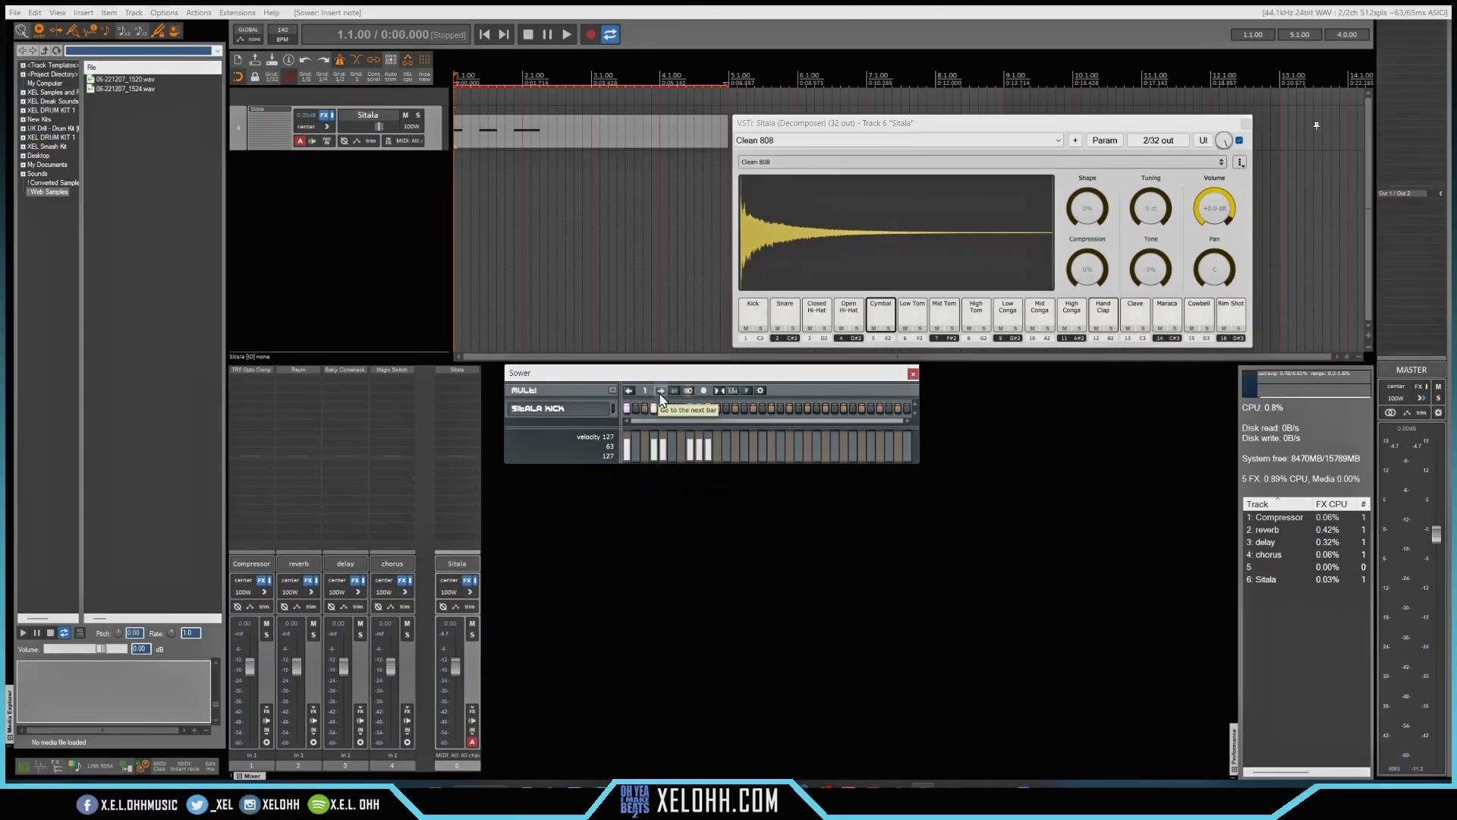
# - Move the Sower grid forward to bar 5 and back to bar 1 twice, and try the Sync bar option
pyautogui.click(660, 390)
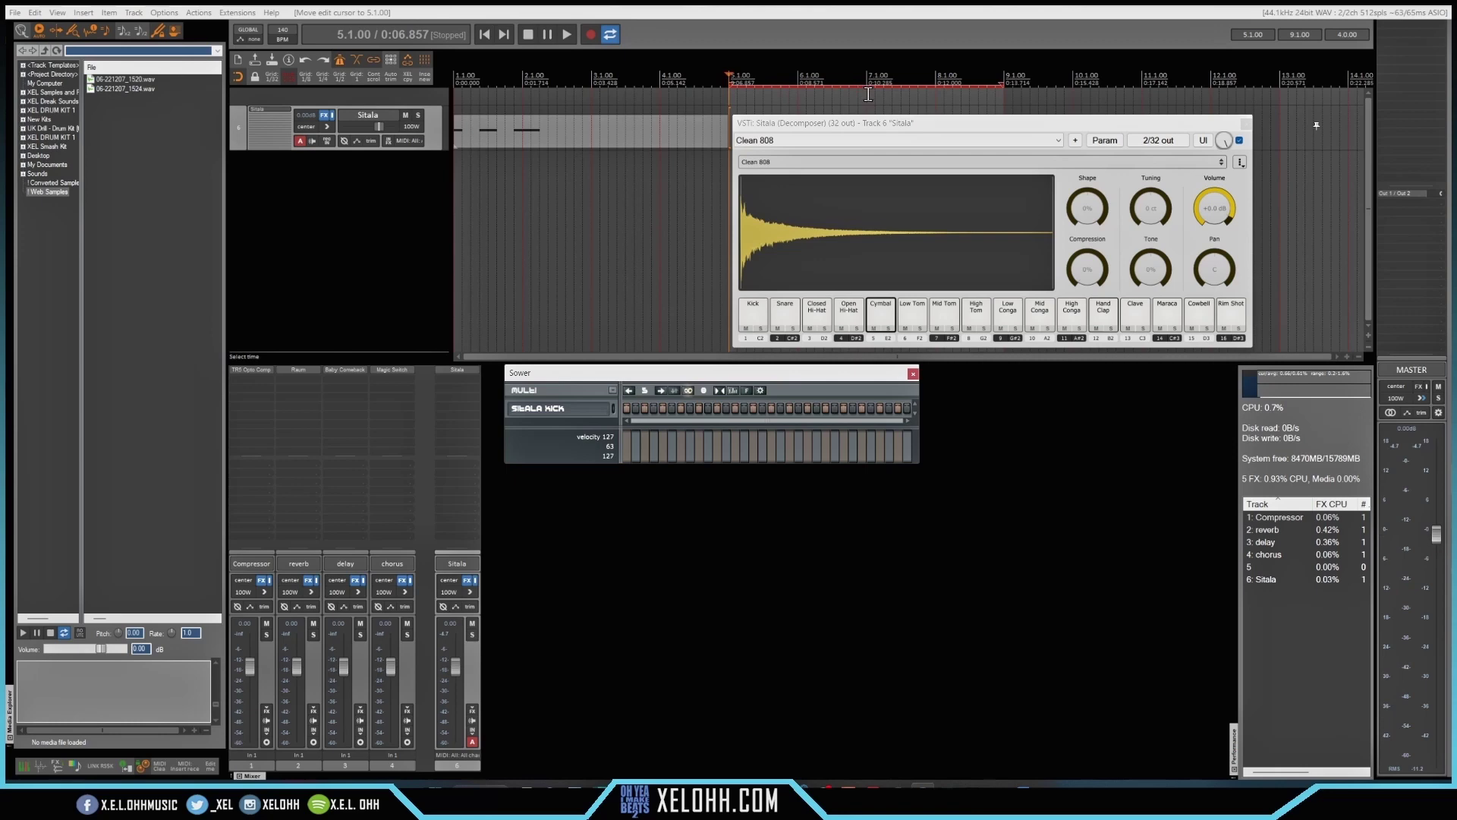
pyautogui.click(628, 391)
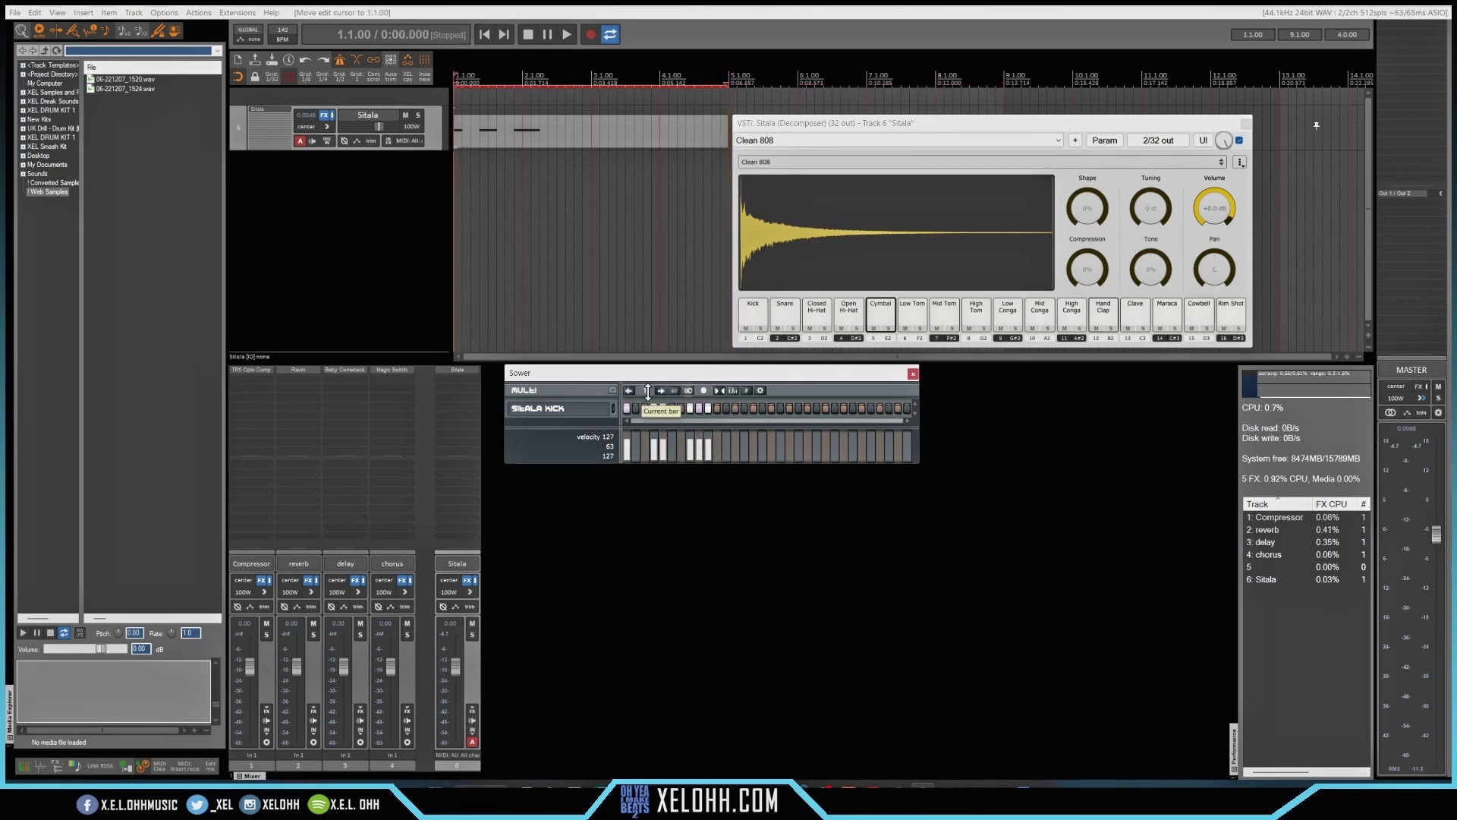
pyautogui.click(661, 390)
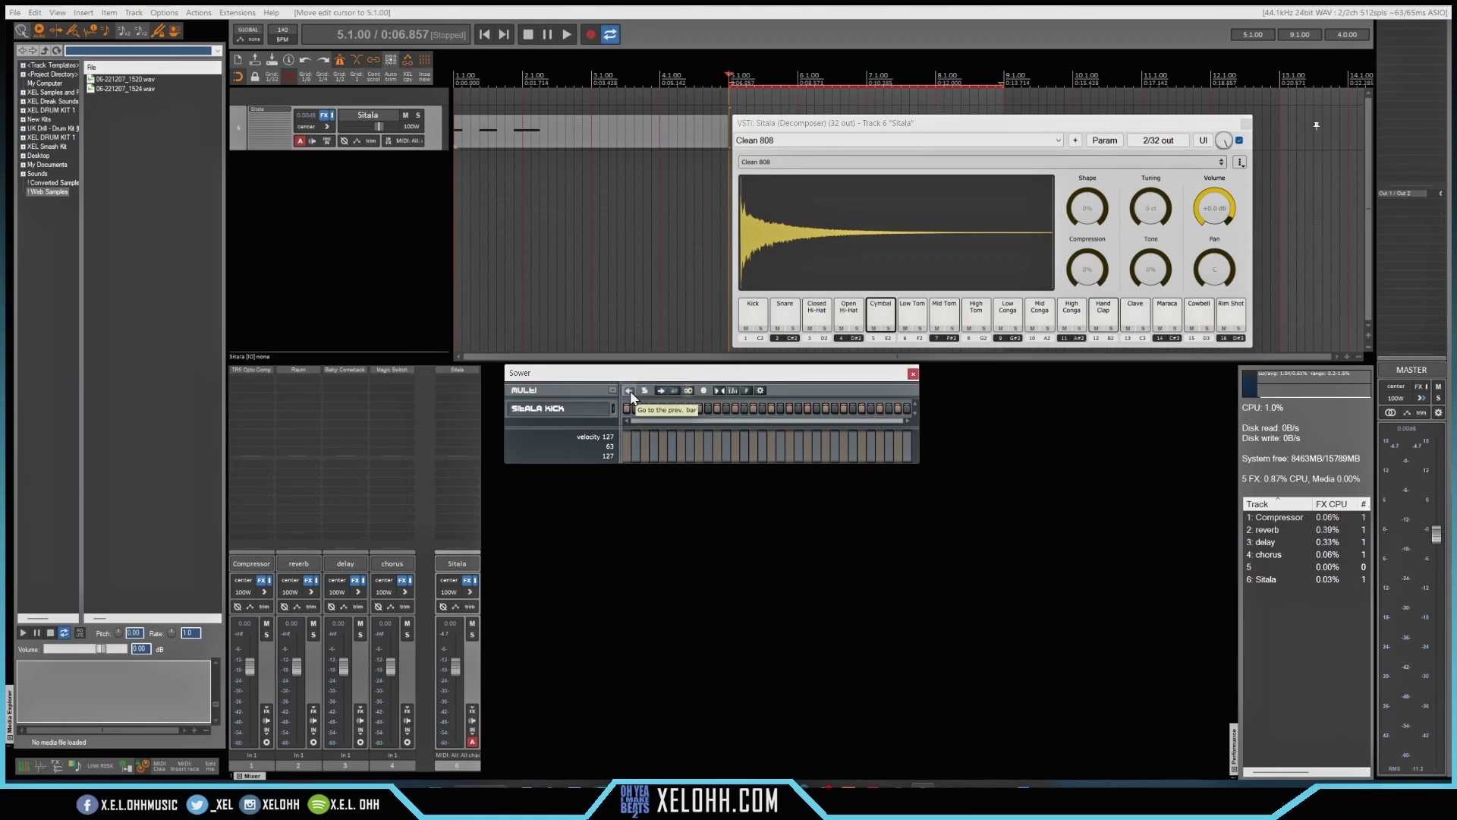
pyautogui.click(628, 391)
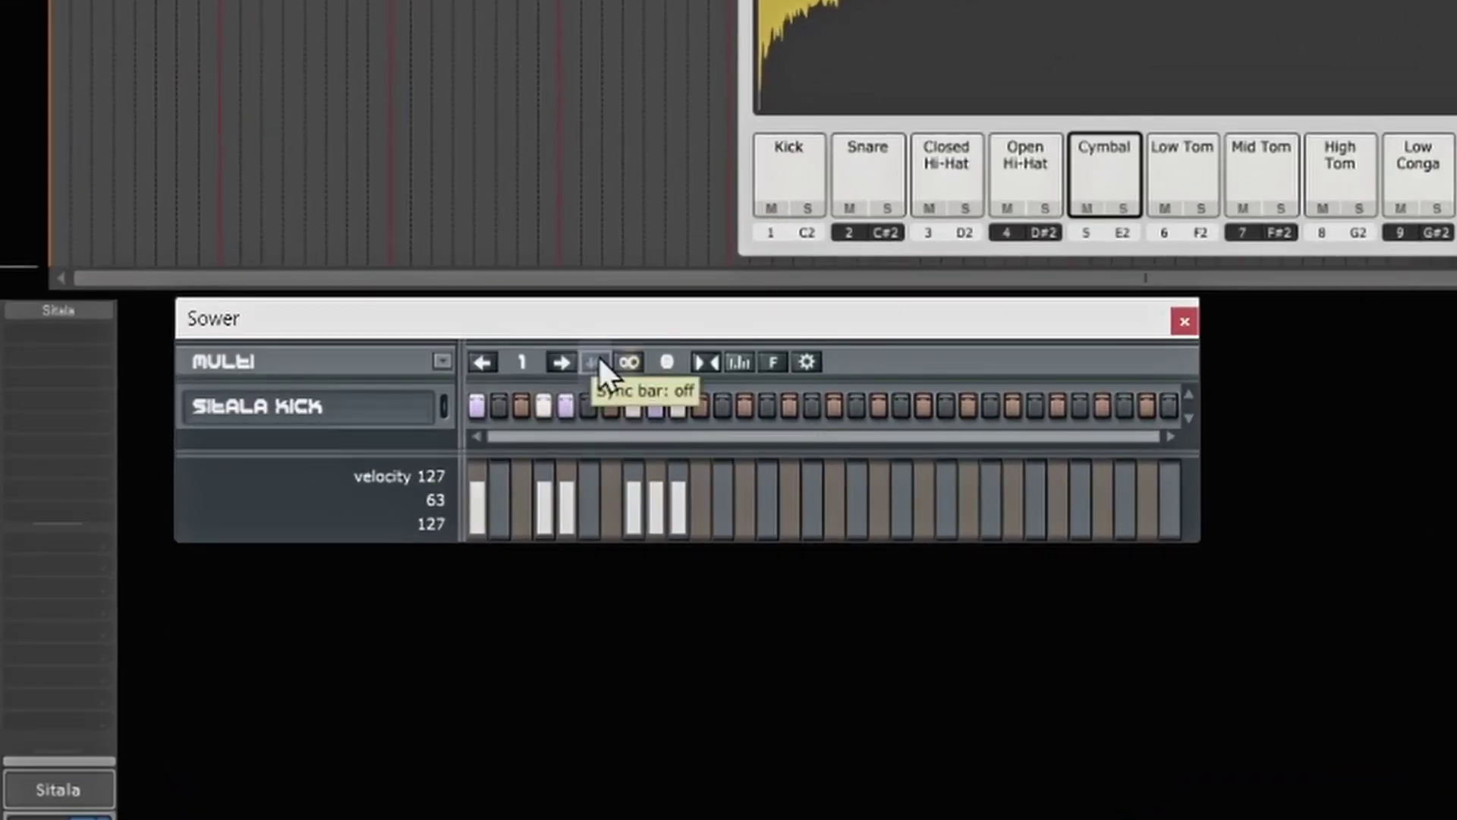
pyautogui.click(595, 361)
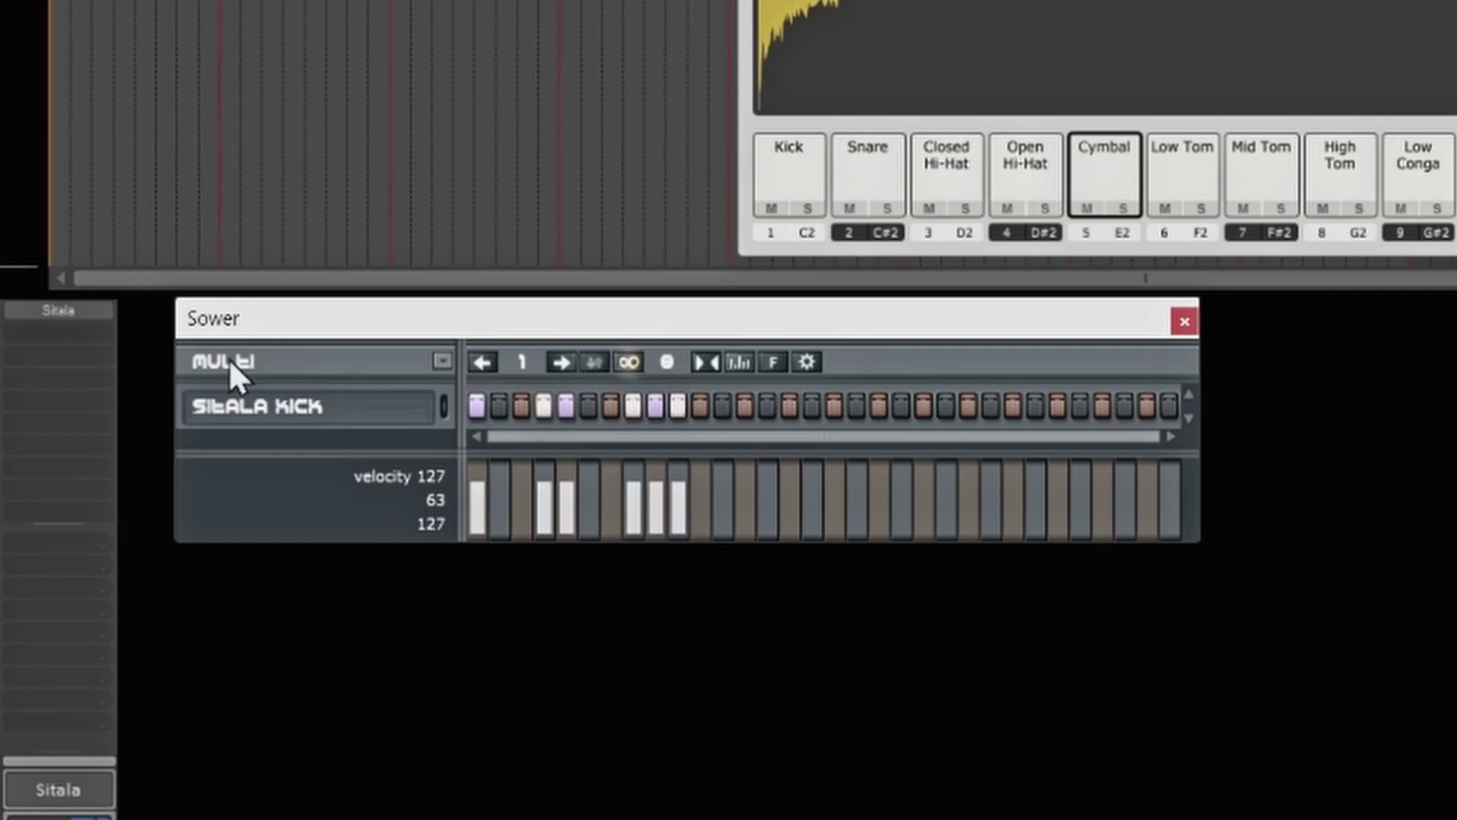
# - Switch Sower to single-channel mode and set its channel to the Sitala track on MIDI channel 1
pyautogui.click(440, 361)
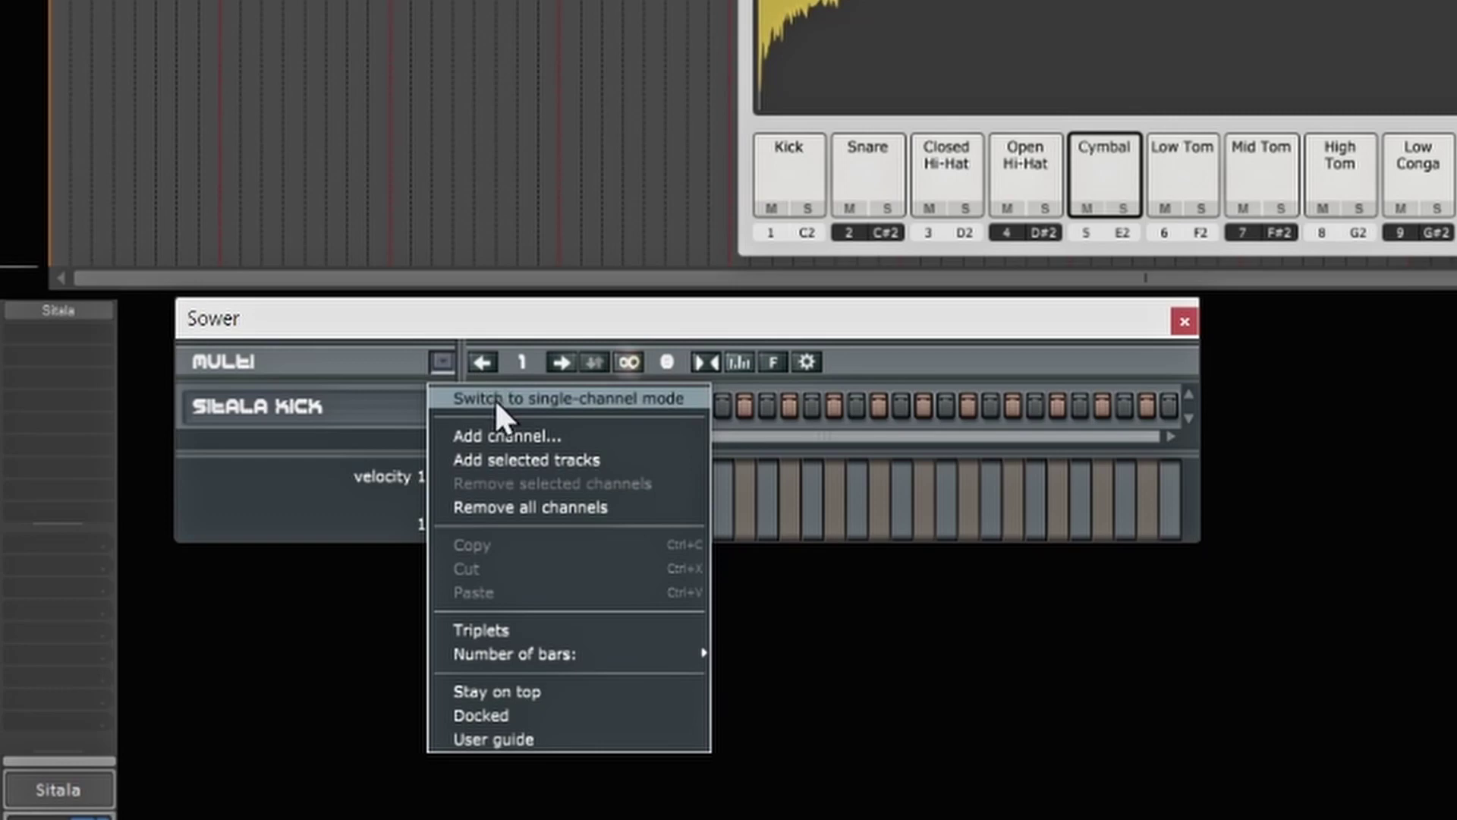
pyautogui.click(647, 400)
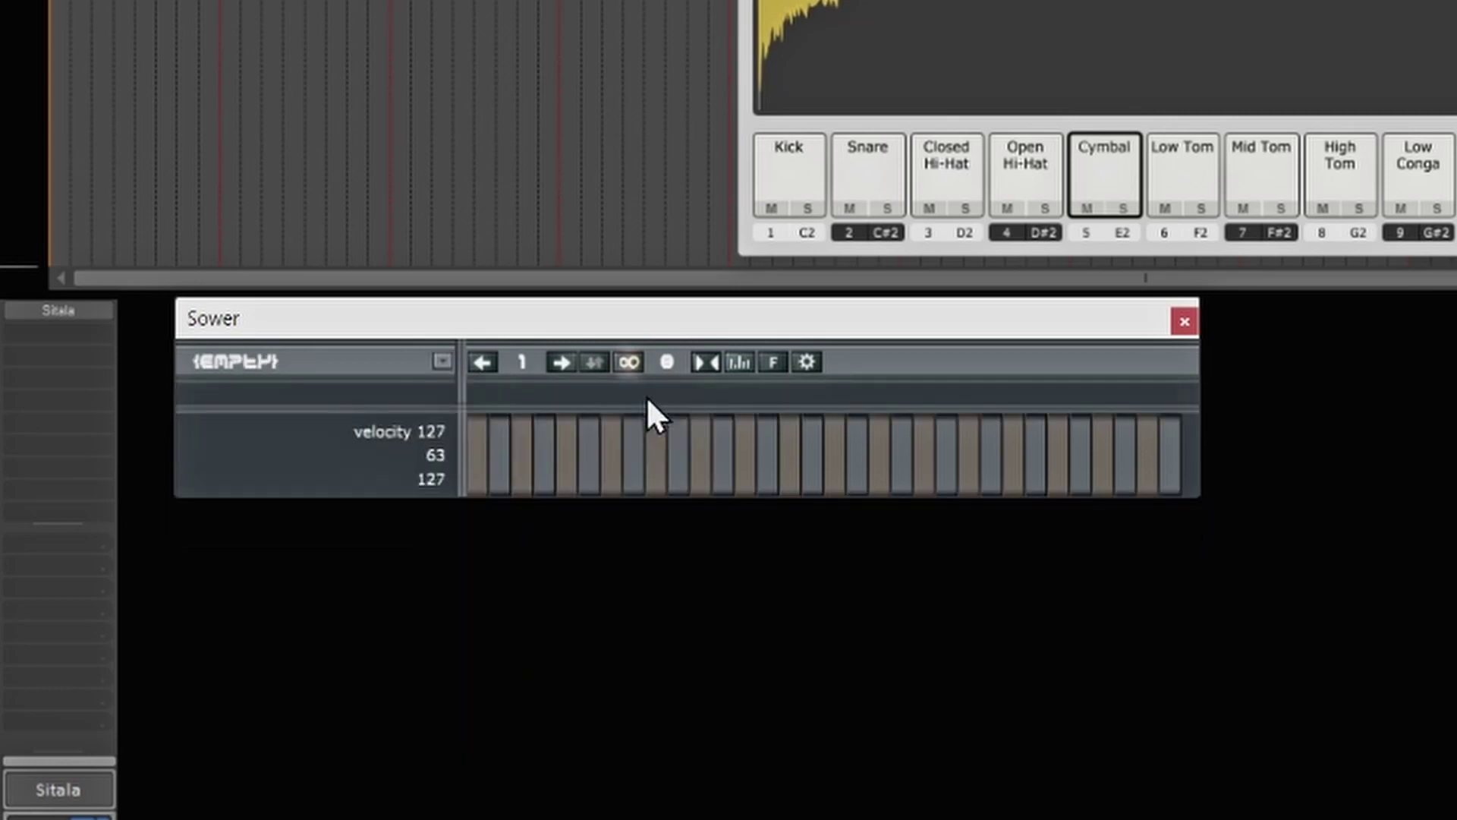
pyautogui.rightClick(324, 355)
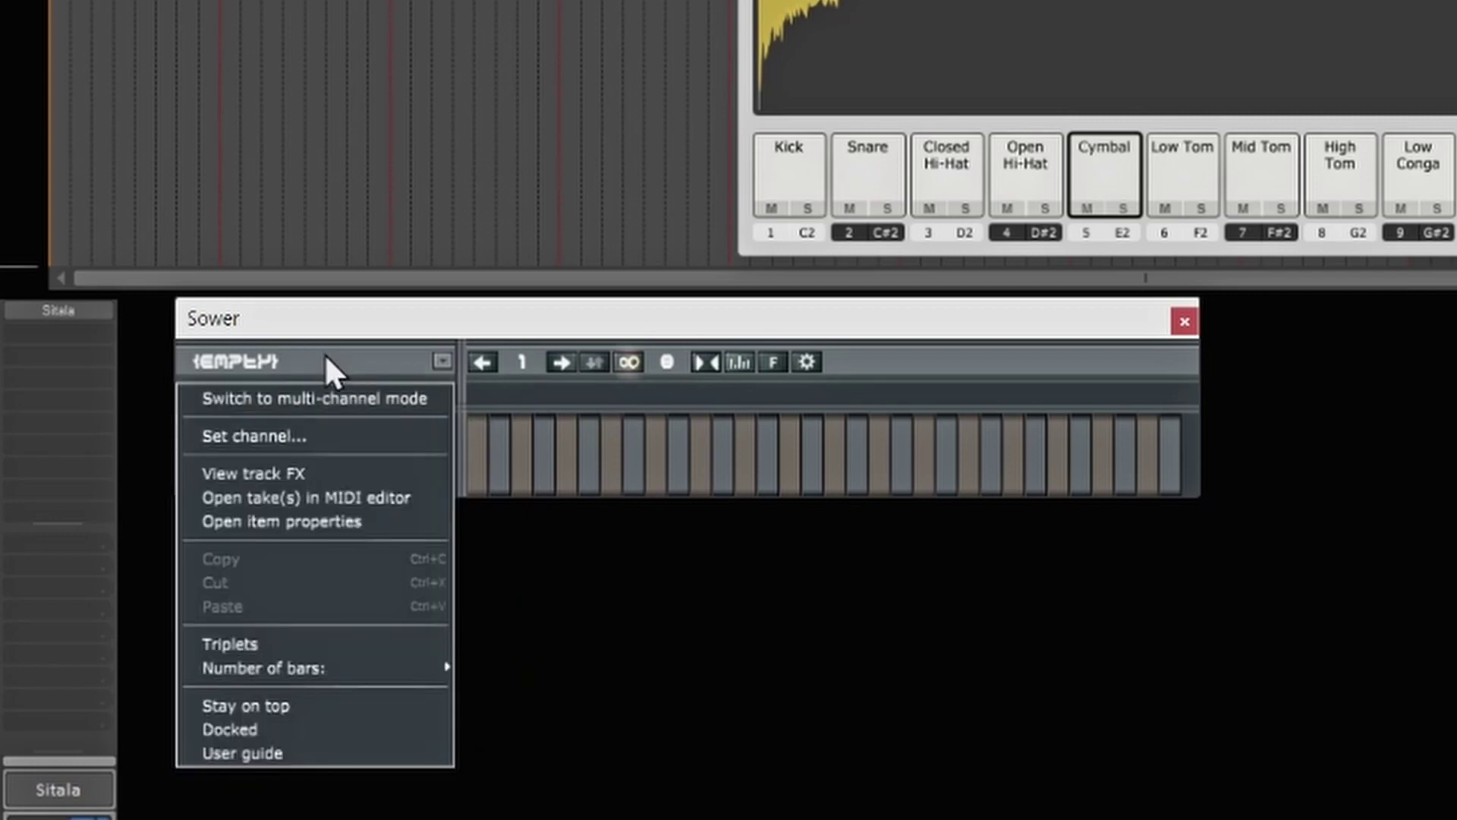
pyautogui.click(341, 435)
pyautogui.click(346, 442)
pyautogui.click(349, 589)
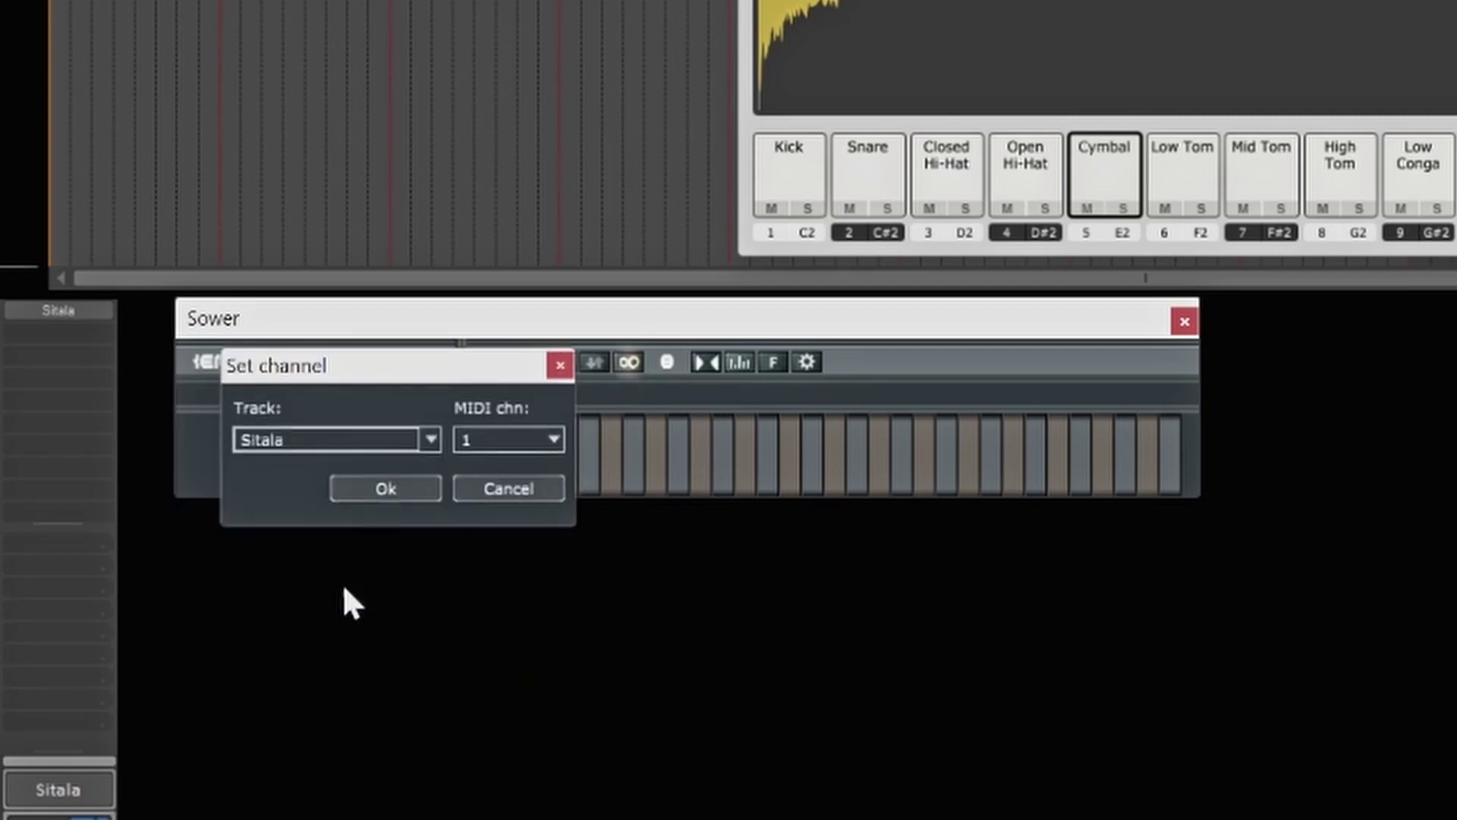
pyautogui.click(399, 481)
# - Dock the Sower window and shrink its velocity lane so that more channel rows fit
pyautogui.click(440, 359)
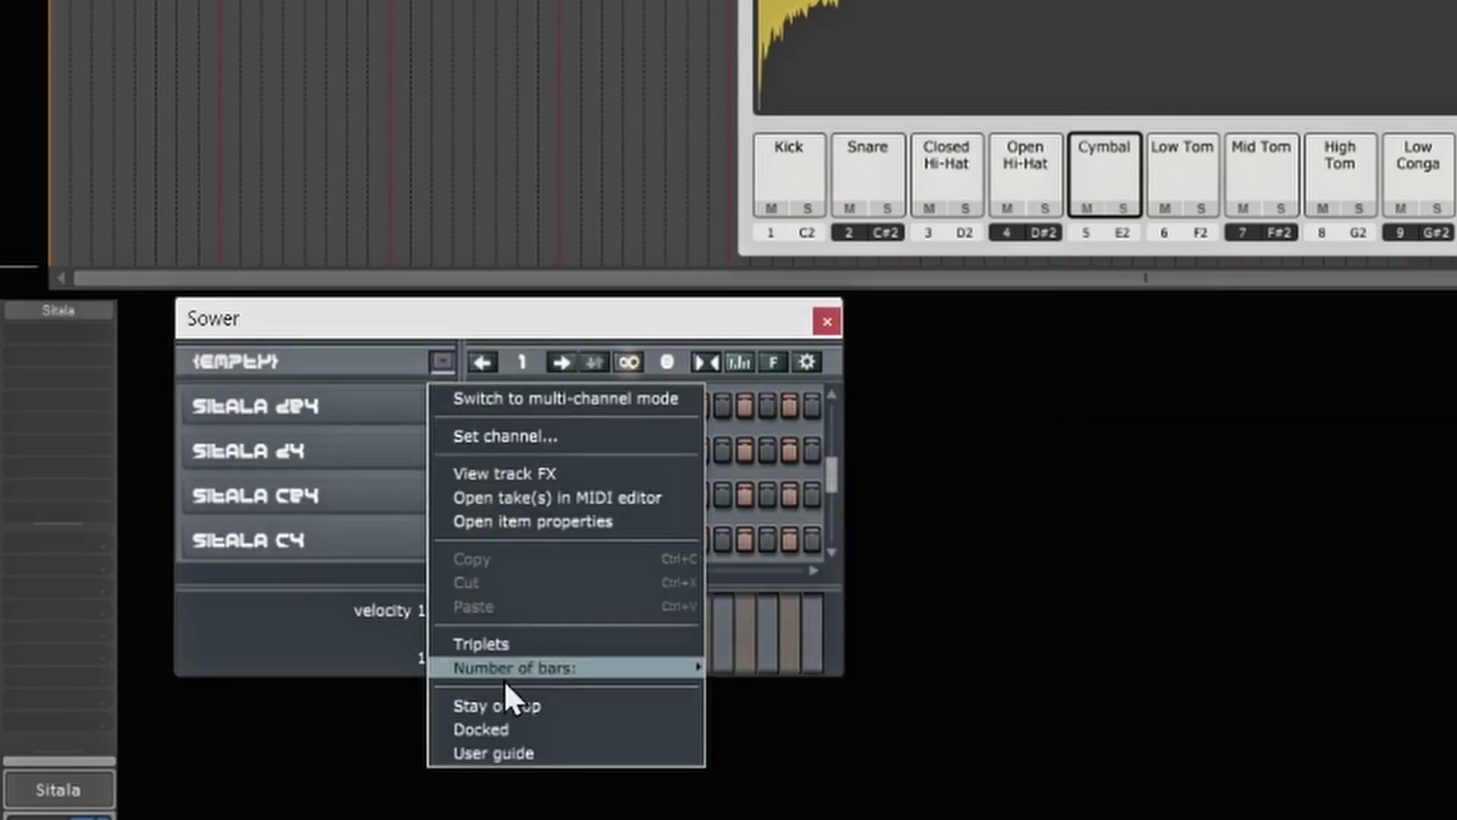
pyautogui.click(503, 727)
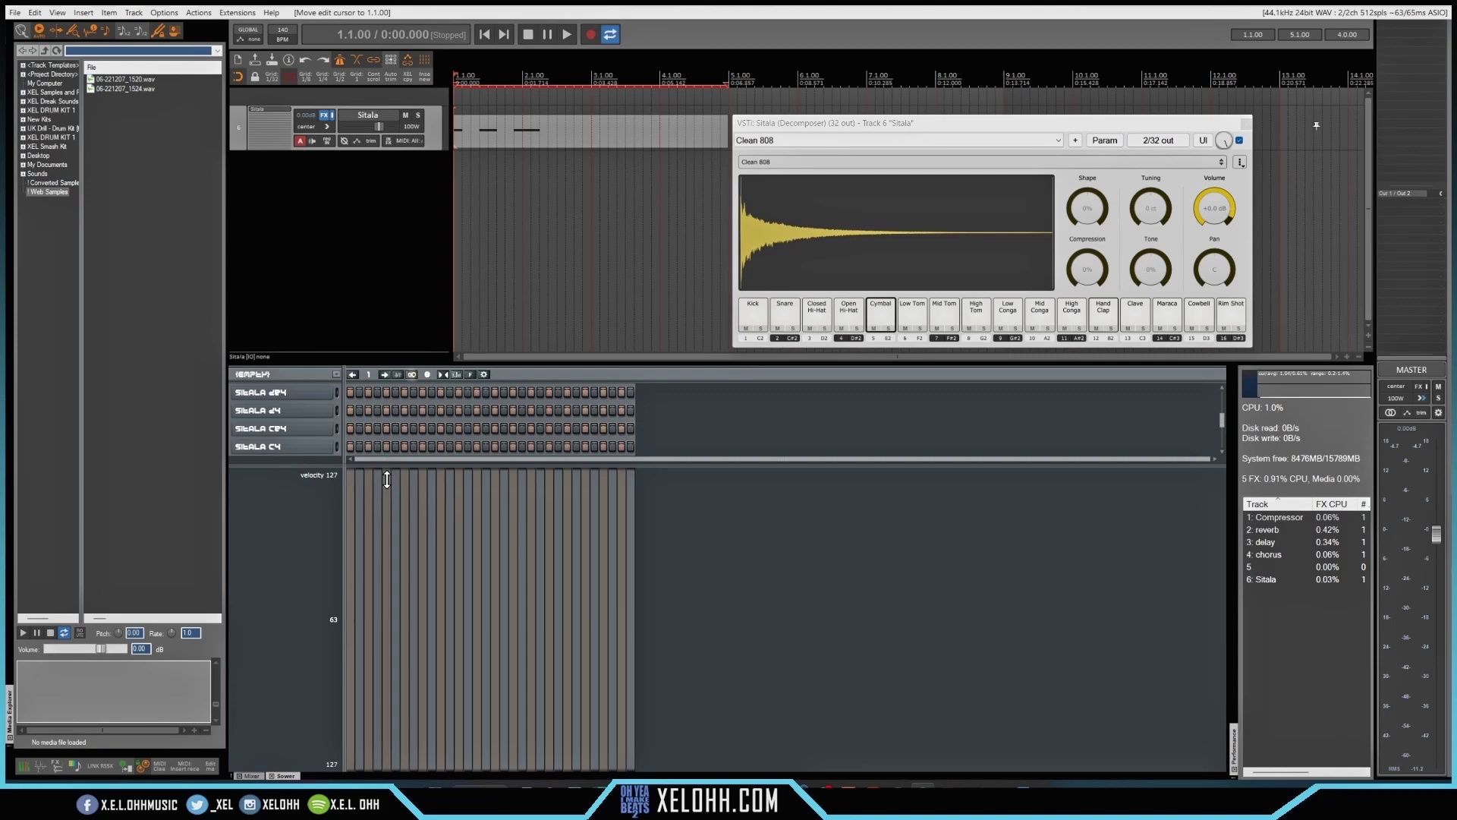
pyautogui.moveTo(387, 480); pyautogui.dragTo(432, 725)
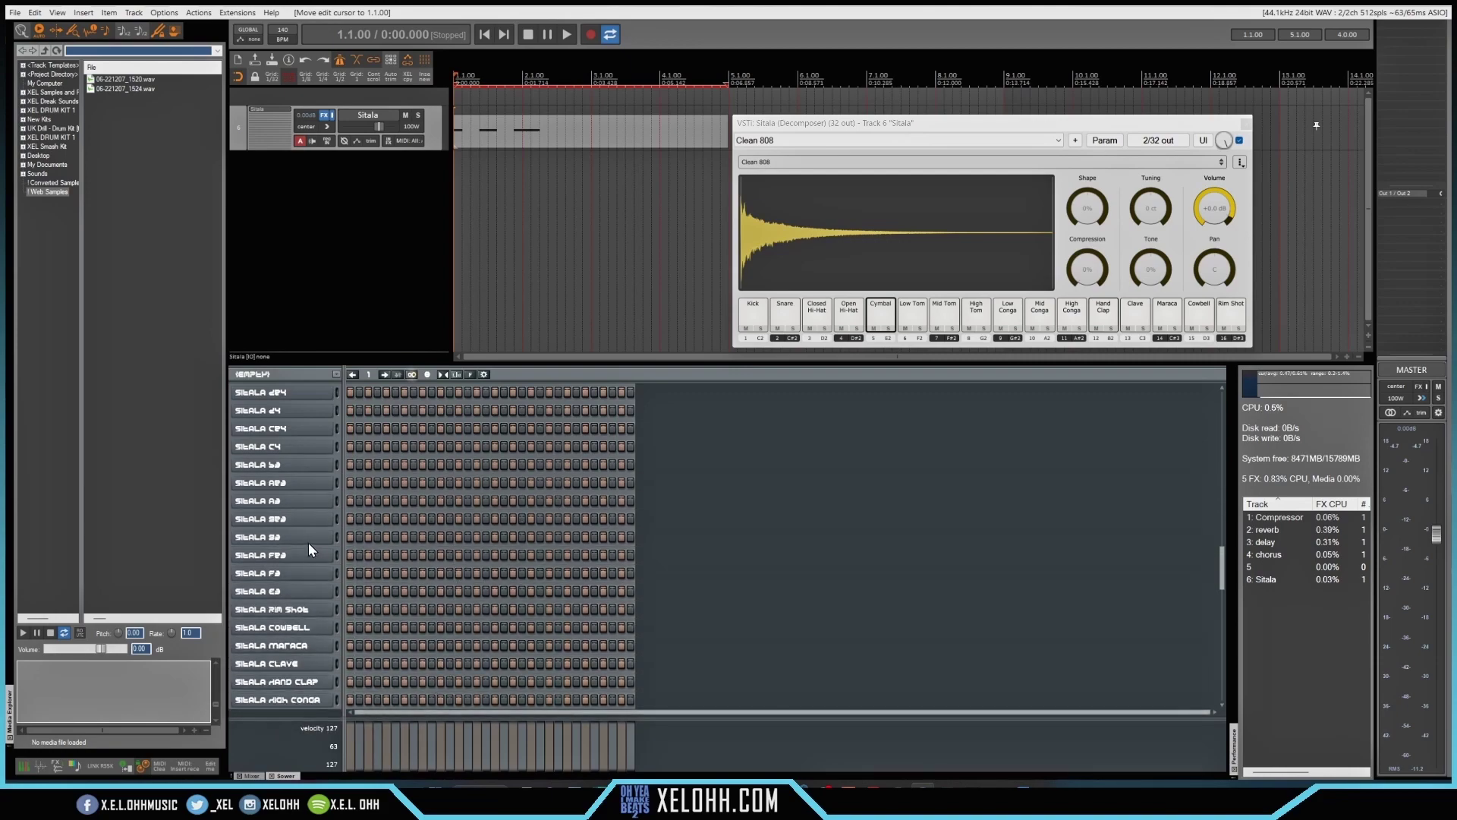
# - Clear all programmed hits from the Sitala Kick row
pyautogui.scroll(-2, 289, 524)
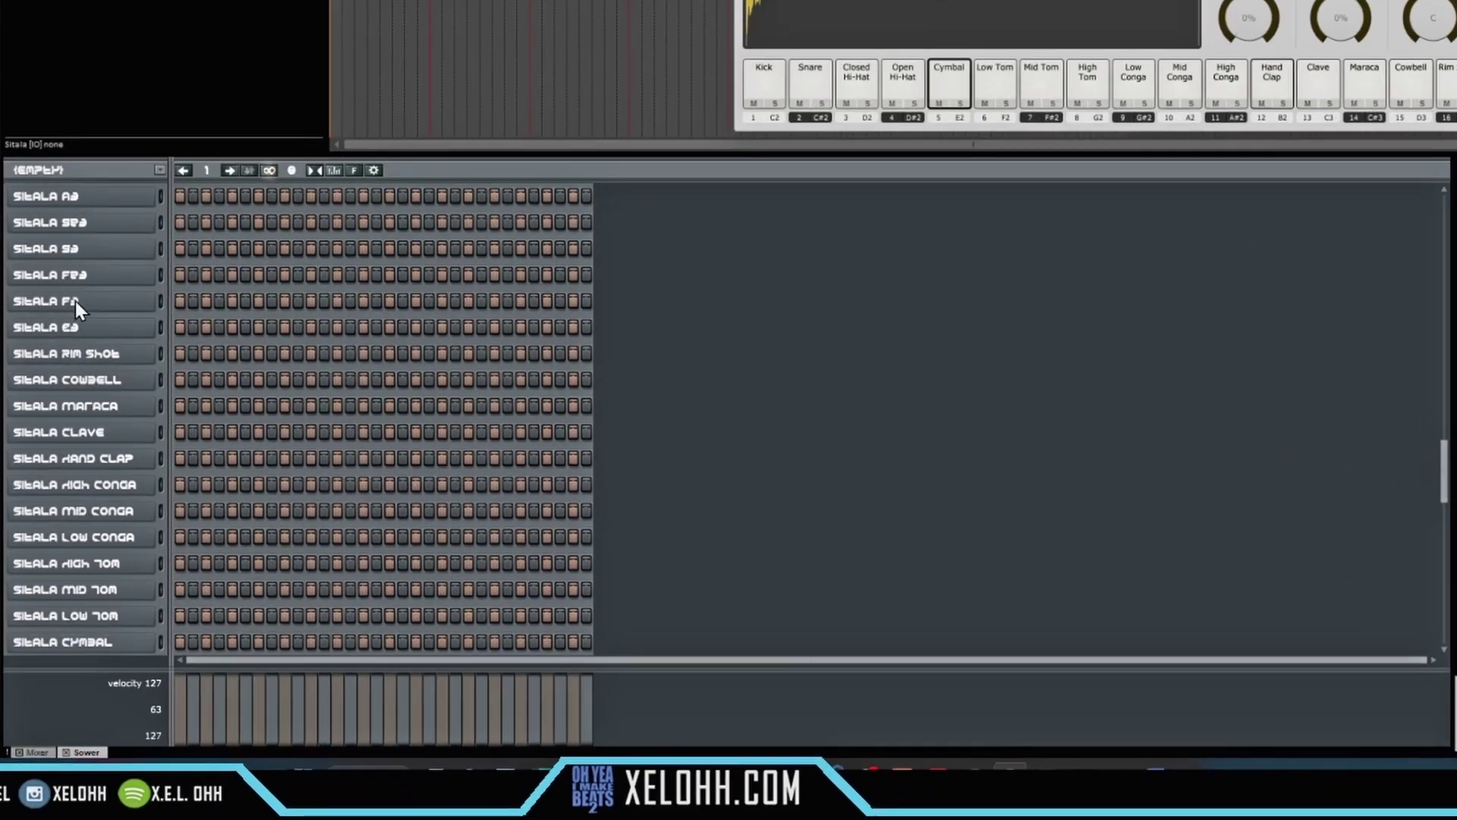
pyautogui.scroll(-2, 61, 466)
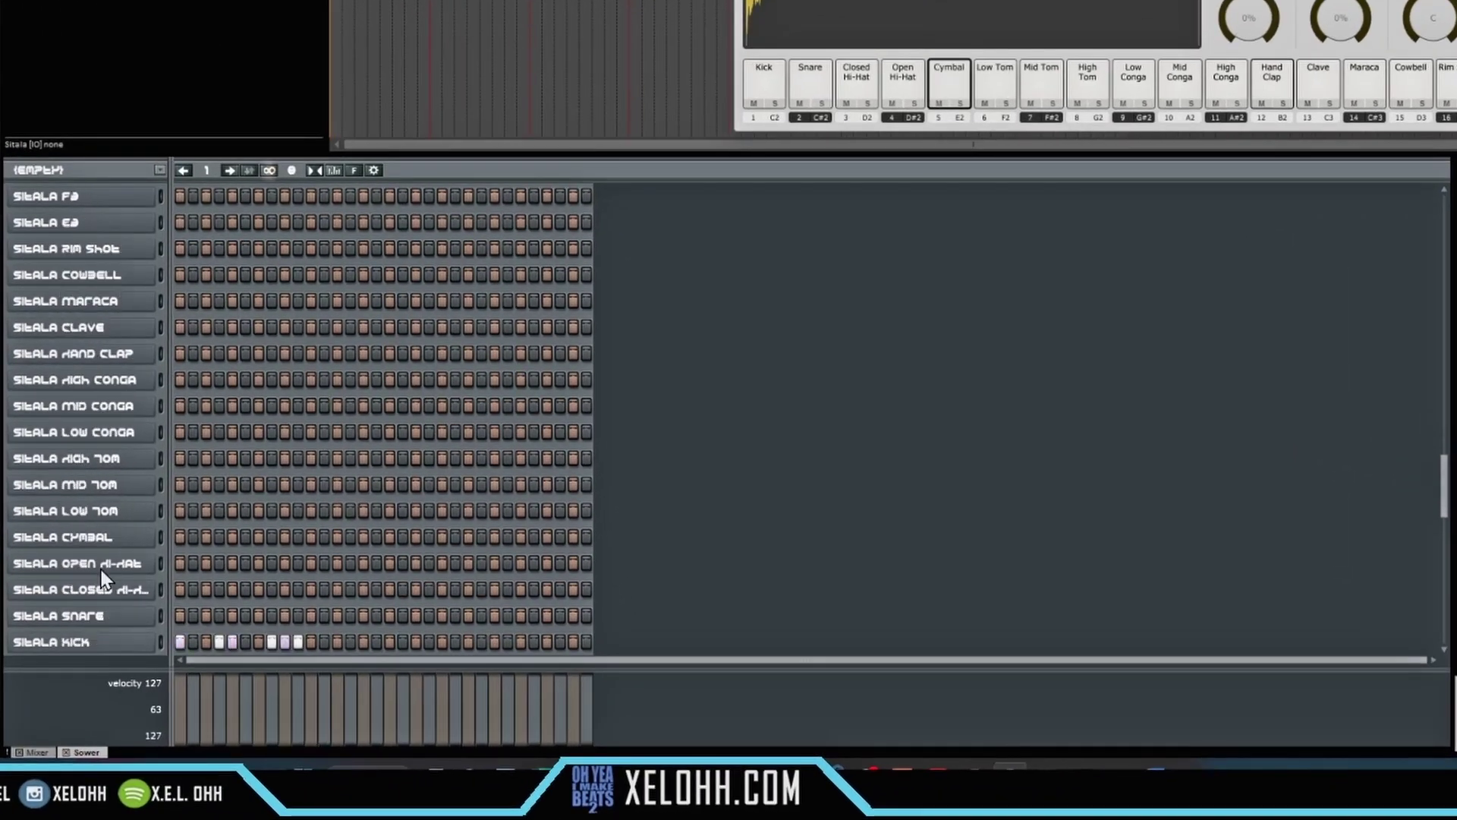
pyautogui.scroll(-1, 125, 558)
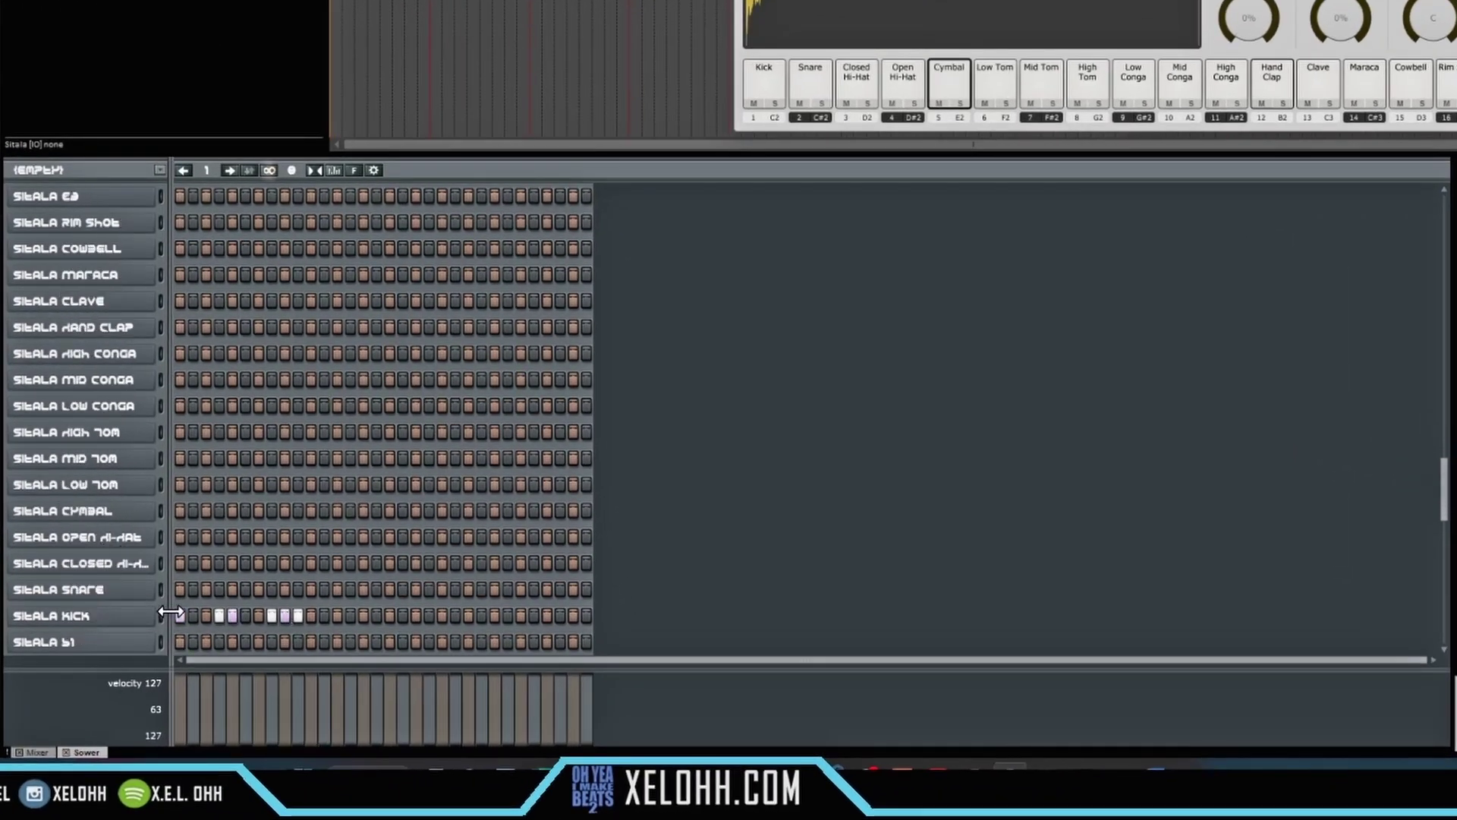
pyautogui.moveTo(298, 617); pyautogui.dragTo(61, 608)
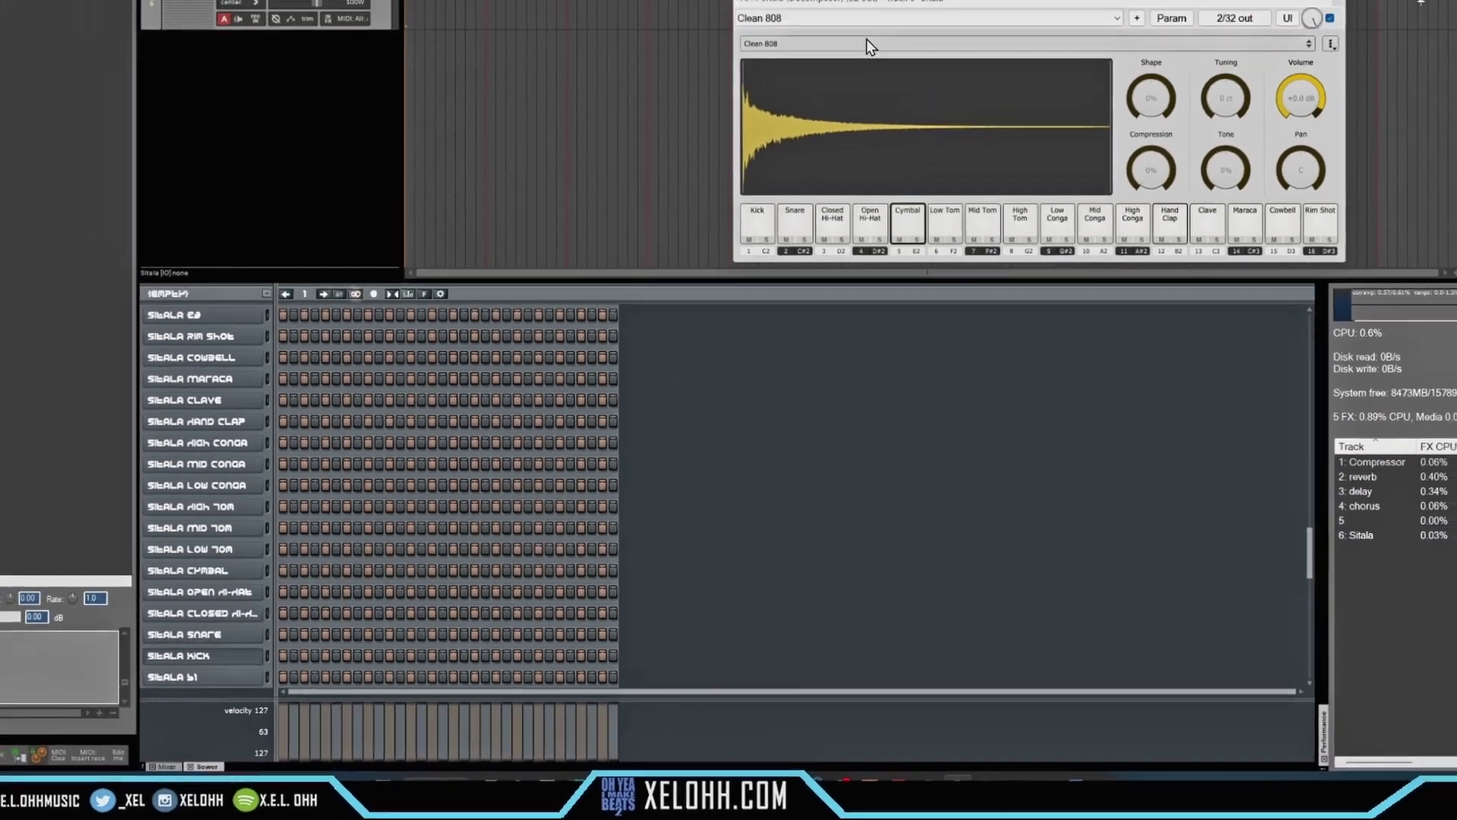
# - Load the user kit XEL OHH - Just Drum Kit 1 in Sitala and audition its first pad
pyautogui.click(868, 42)
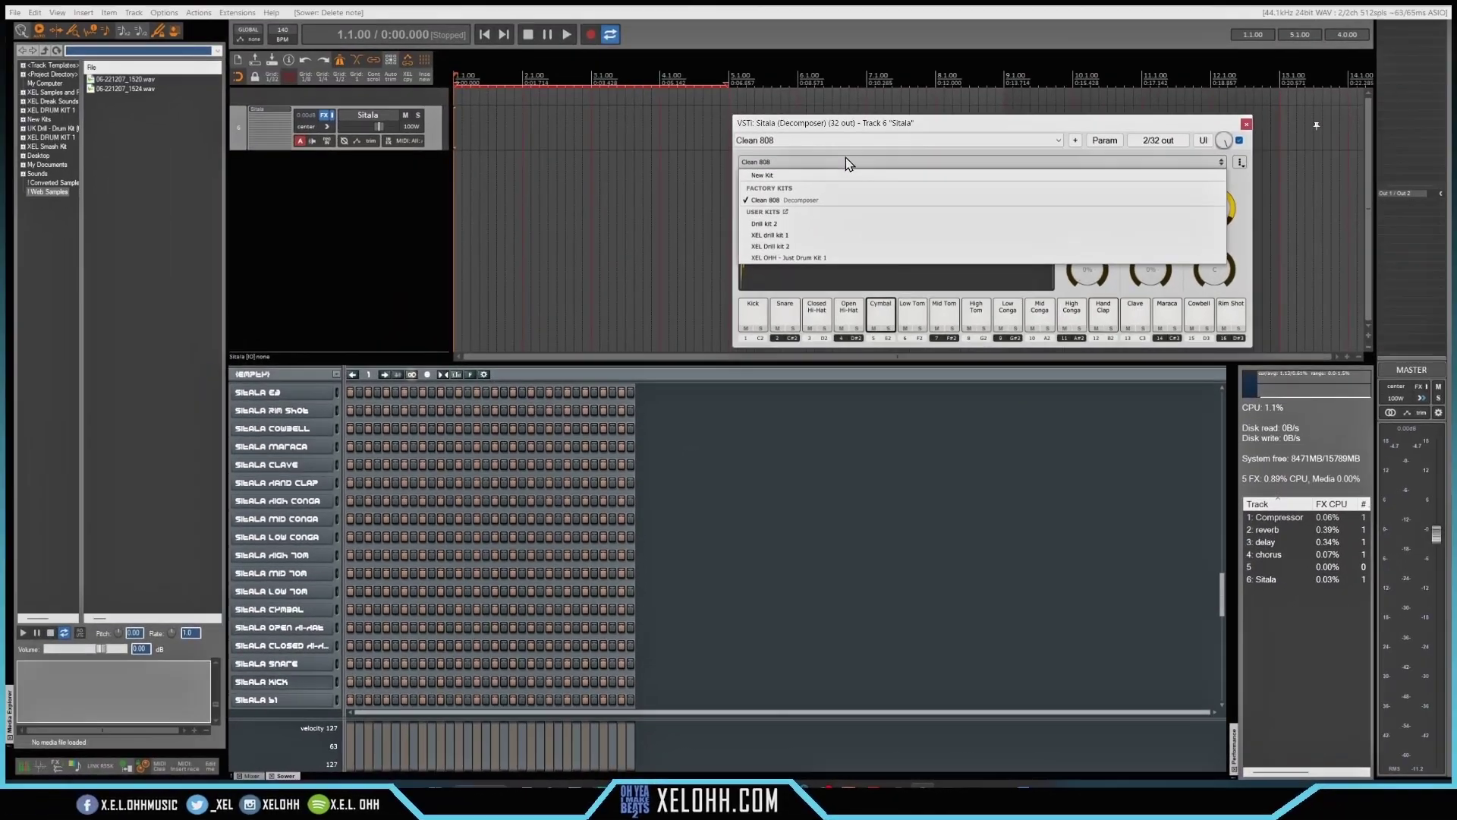
pyautogui.click(815, 257)
pyautogui.click(746, 323)
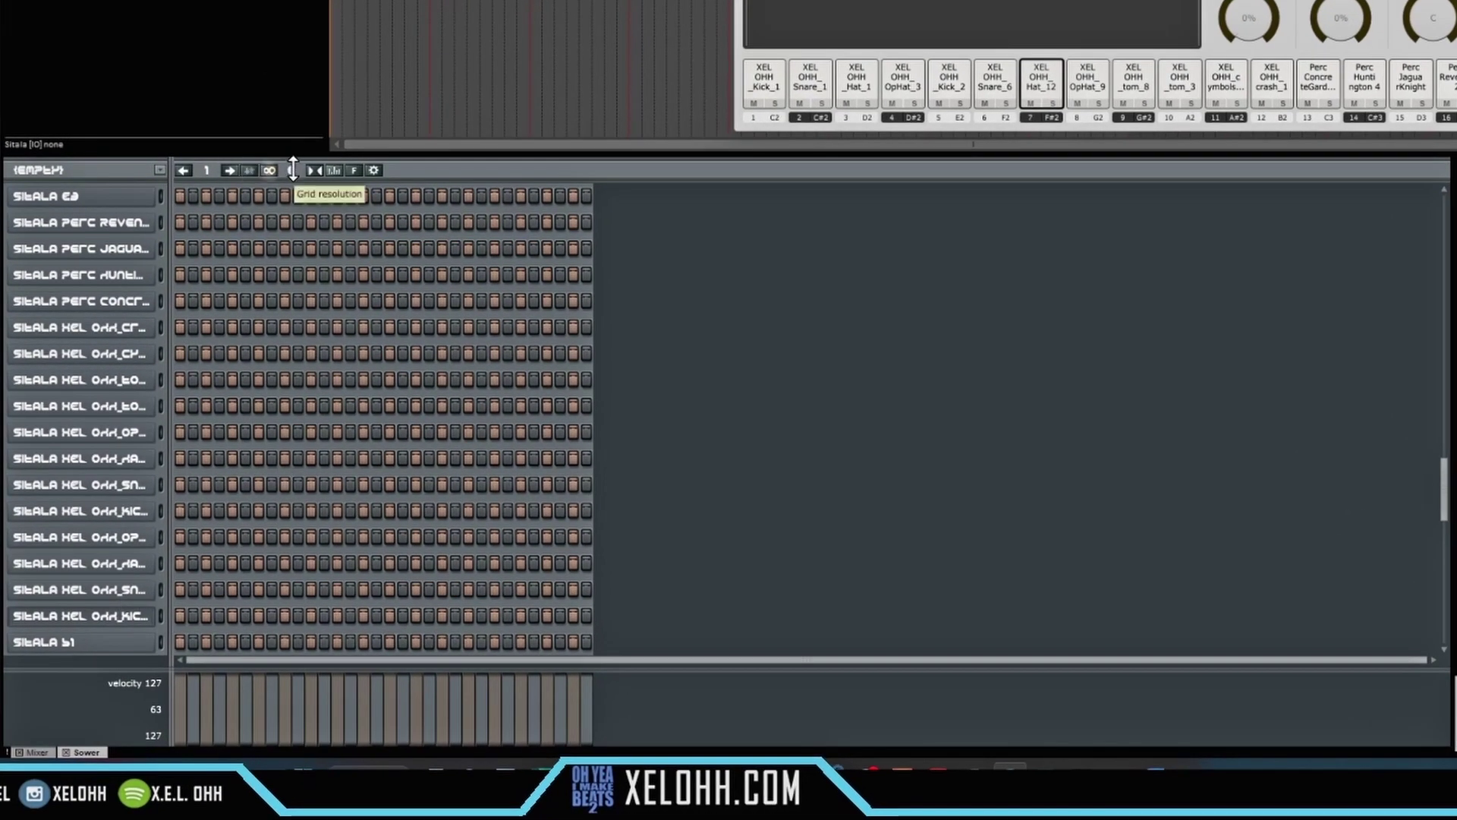
# - Set the grid resolution to 16 and place six hits on every other step of the XEL OHH_Hat_1 row
pyautogui.moveTo(293, 169); pyautogui.dragTo(292, 156)
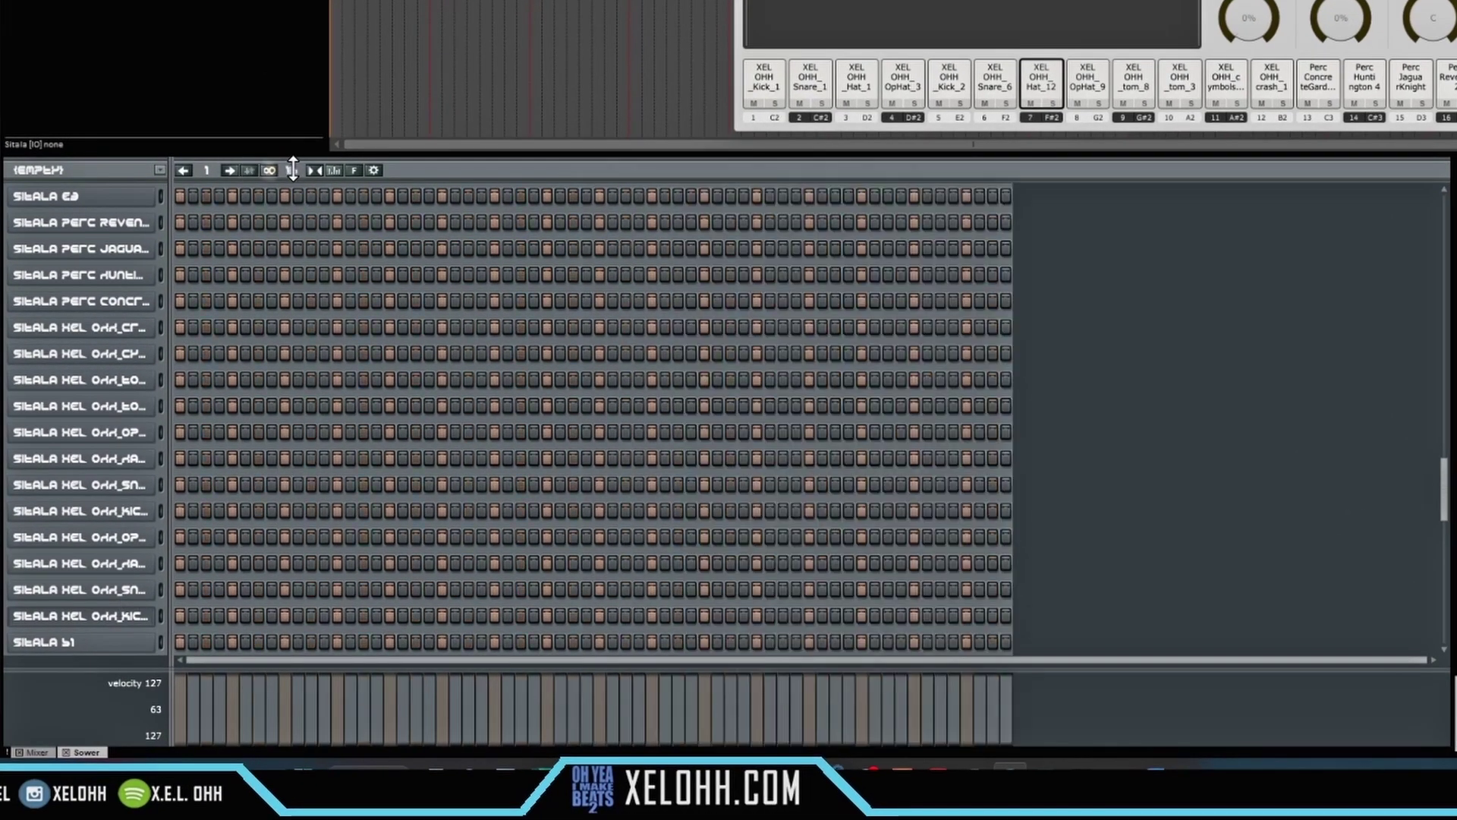
pyautogui.click(180, 564)
pyautogui.click(206, 564)
pyautogui.click(233, 563)
pyautogui.click(258, 563)
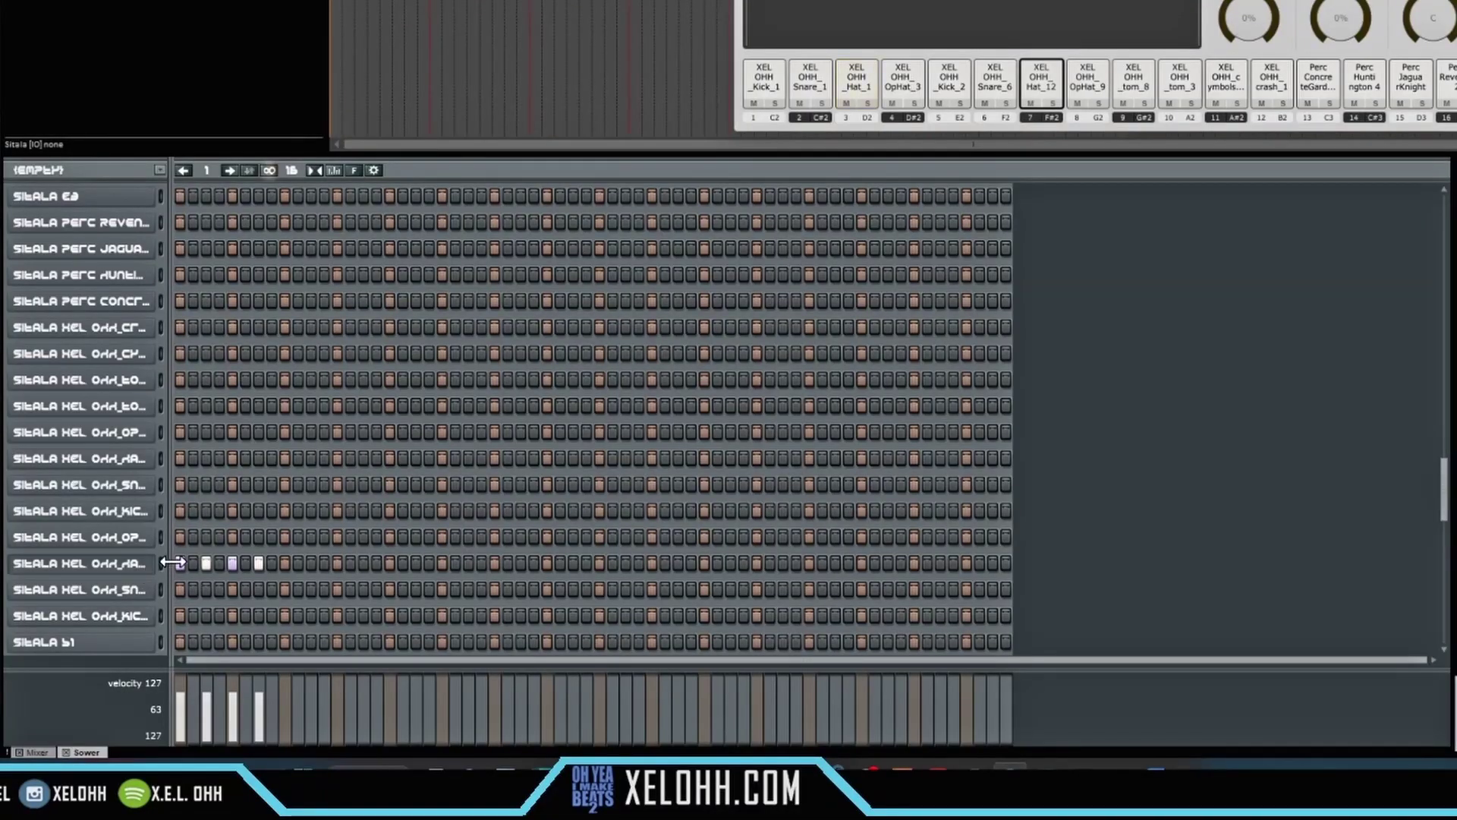
pyautogui.click(285, 563)
pyautogui.click(311, 563)
# - Remove the six hits from the XEL OHH_Hat_1 row
pyautogui.rightClick(311, 563)
pyautogui.rightClick(284, 563)
pyautogui.rightClick(258, 563)
pyautogui.rightClick(232, 563)
pyautogui.rightClick(205, 563)
pyautogui.rightClick(180, 563)
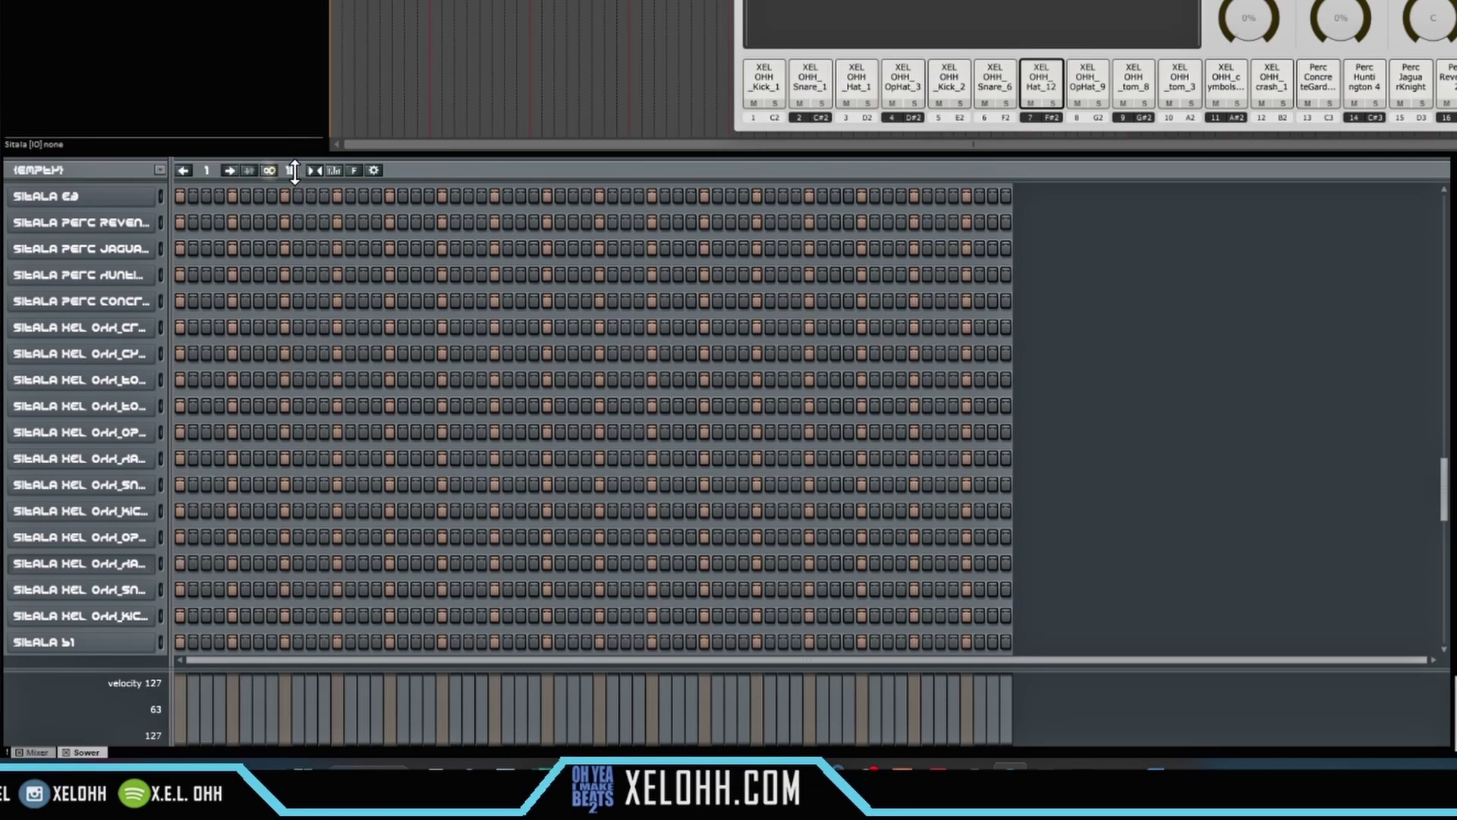
# - Set the grid resolution to 8 and fill every step of the XEL OHH_Hat_1 row with hits
pyautogui.moveTo(294, 172); pyautogui.dragTo(294, 197)
pyautogui.moveTo(184, 560)
pyautogui.mouseDown()
pyautogui.moveTo(534, 562)
pyautogui.moveTo(584, 577)
pyautogui.mouseUp()
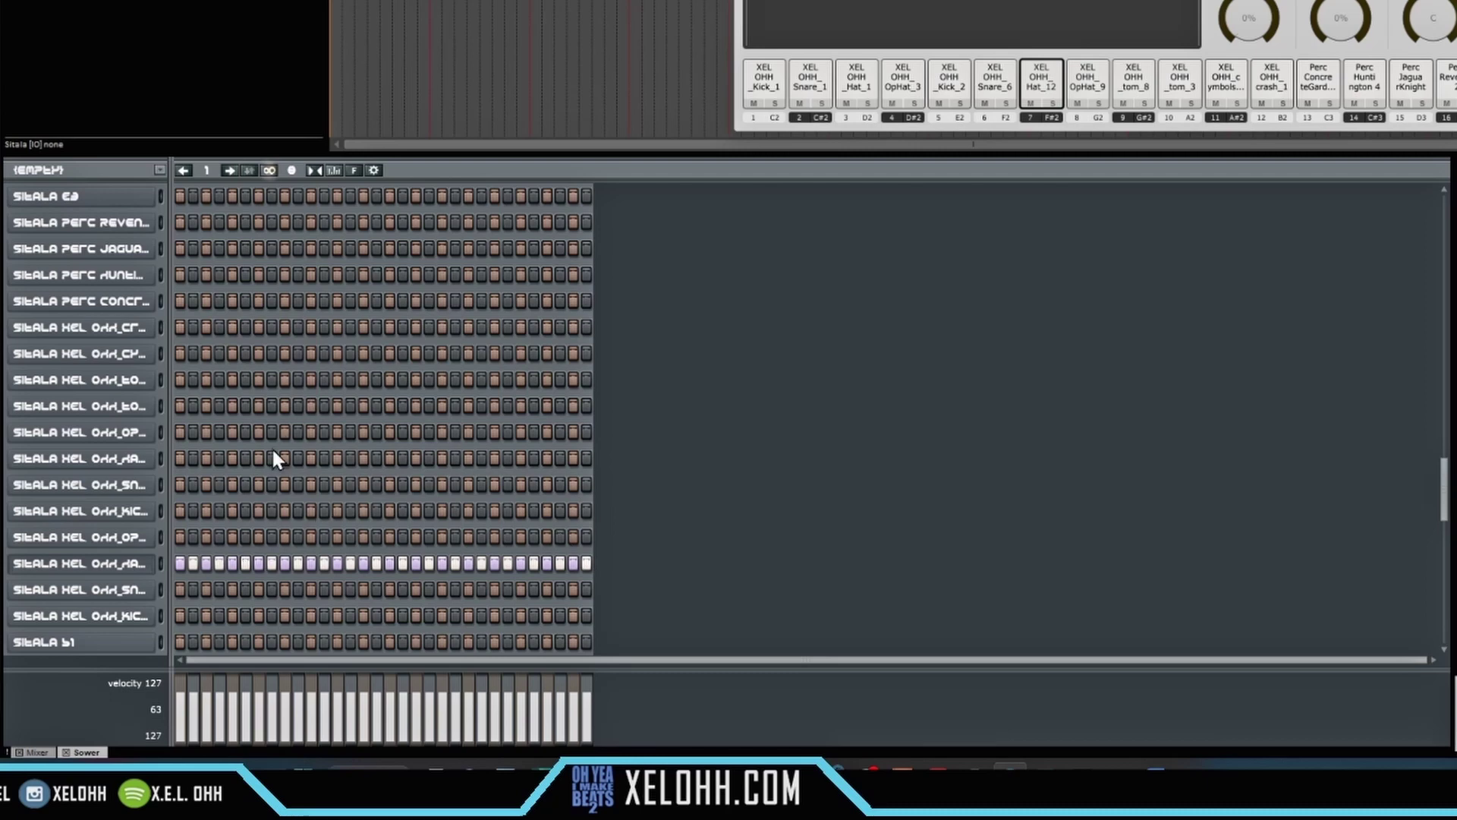
pyautogui.press('space')
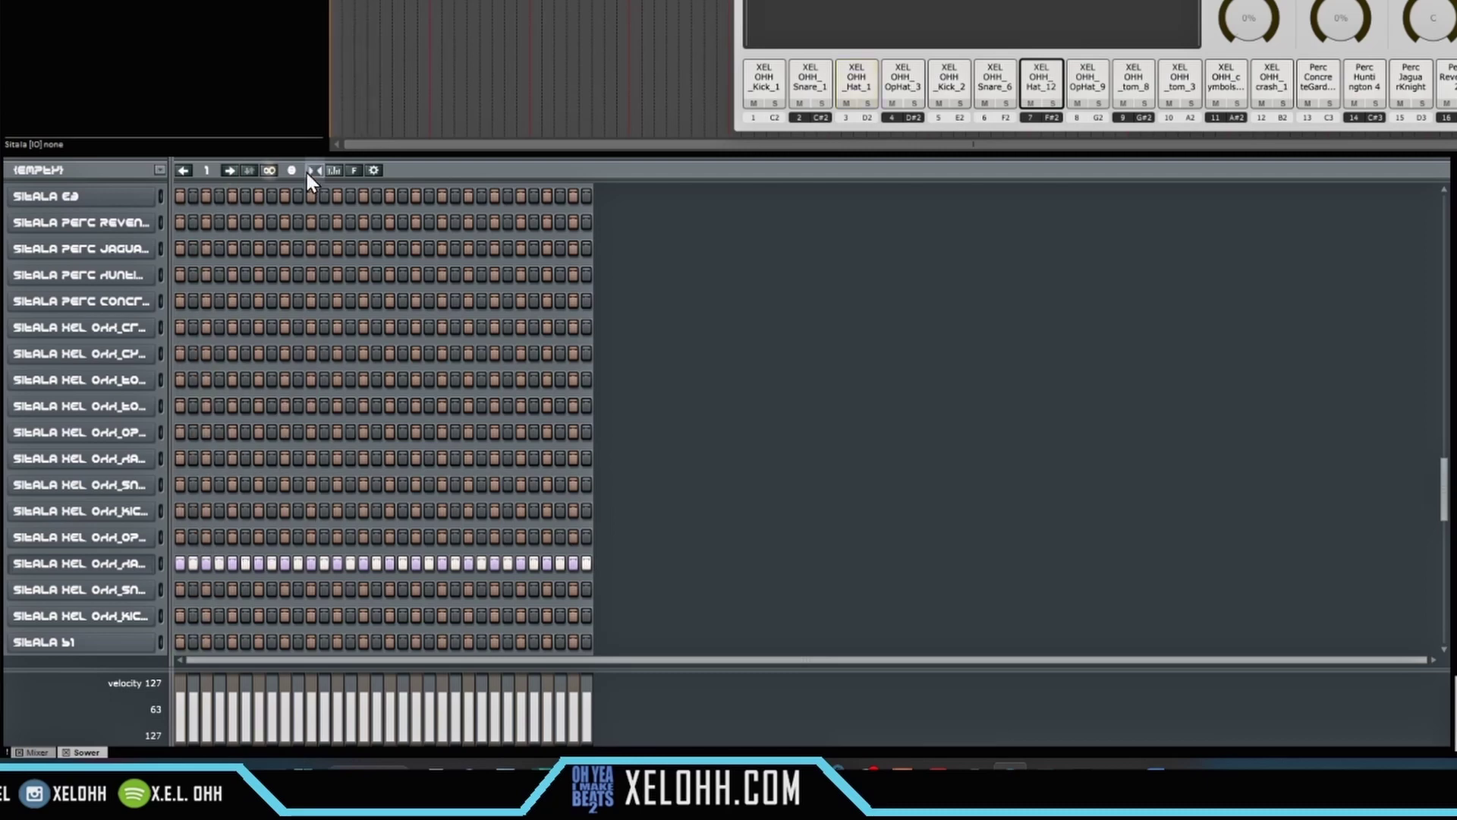
# - View the hi-hat pattern at grid resolution 16 and return the grid to 8
pyautogui.moveTo(291, 169); pyautogui.dragTo(291, 152)
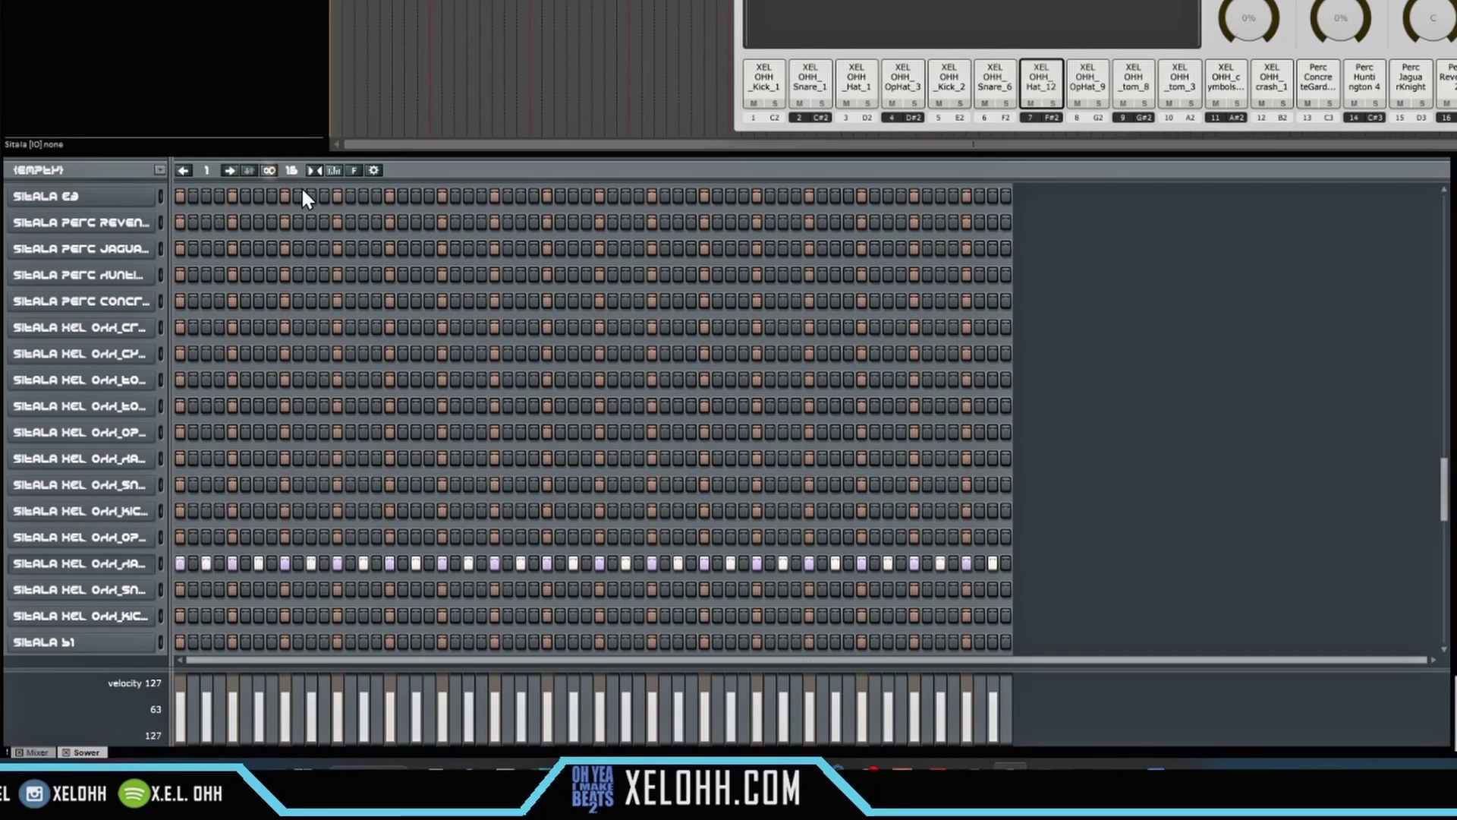
pyautogui.scroll(-2, 293, 169)
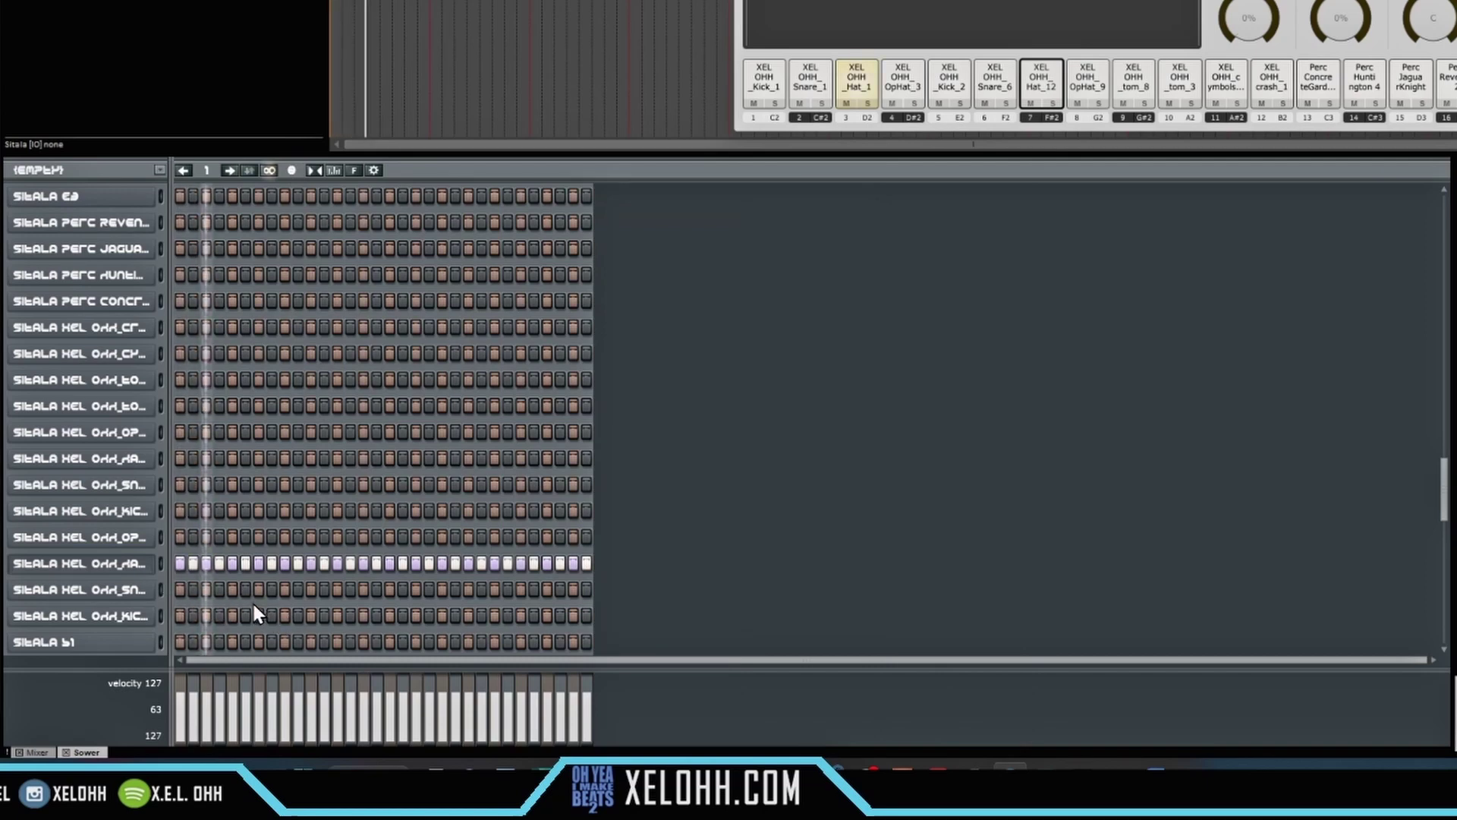
# - Place XEL OHH_Snare_1 hits on steps 5, 13, 21, 29 and 31 while the loop plays
pyautogui.click(233, 590)
pyautogui.press('space')
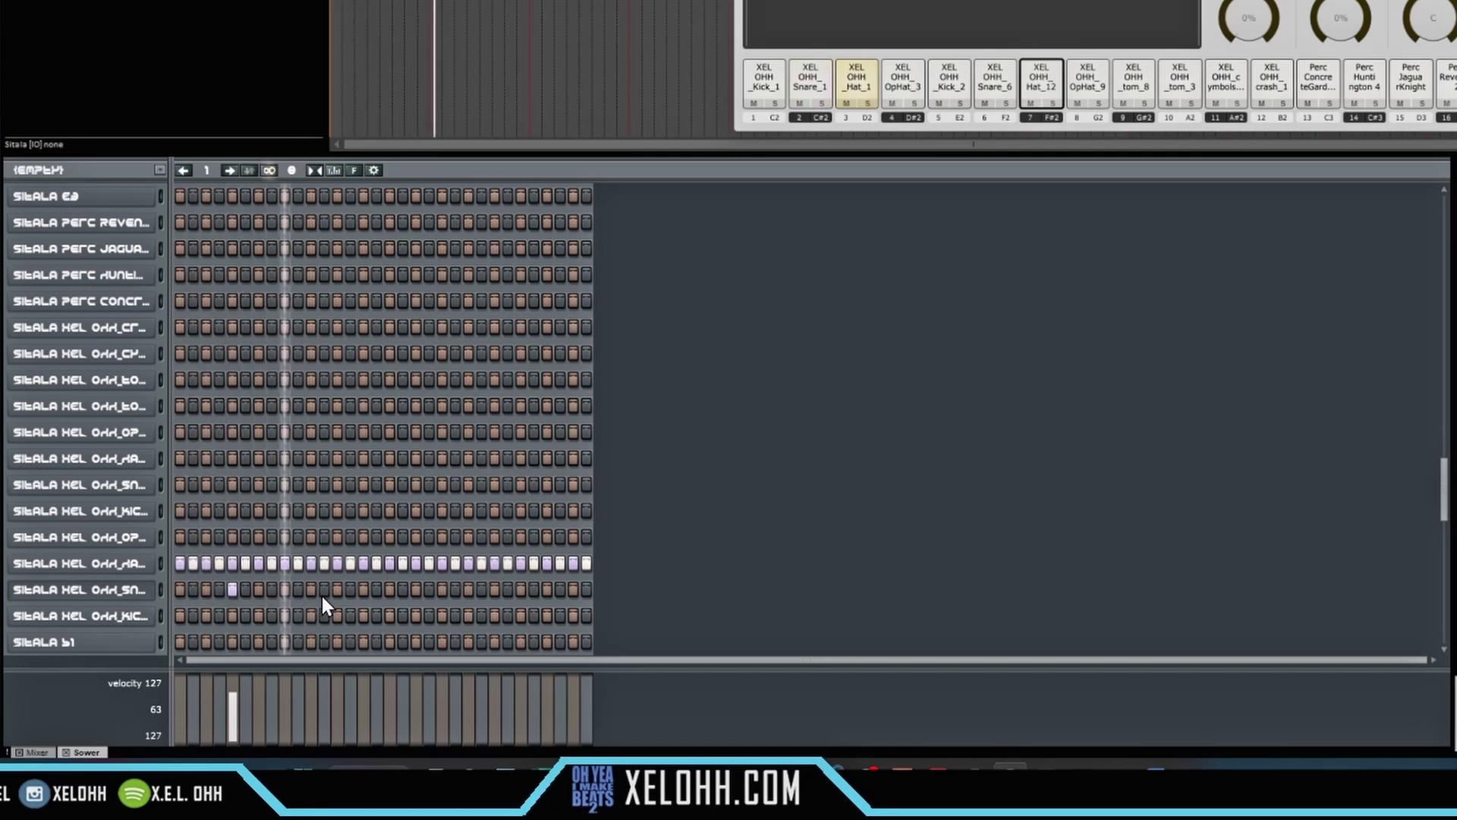
pyautogui.click(336, 589)
pyautogui.click(442, 589)
pyautogui.click(546, 588)
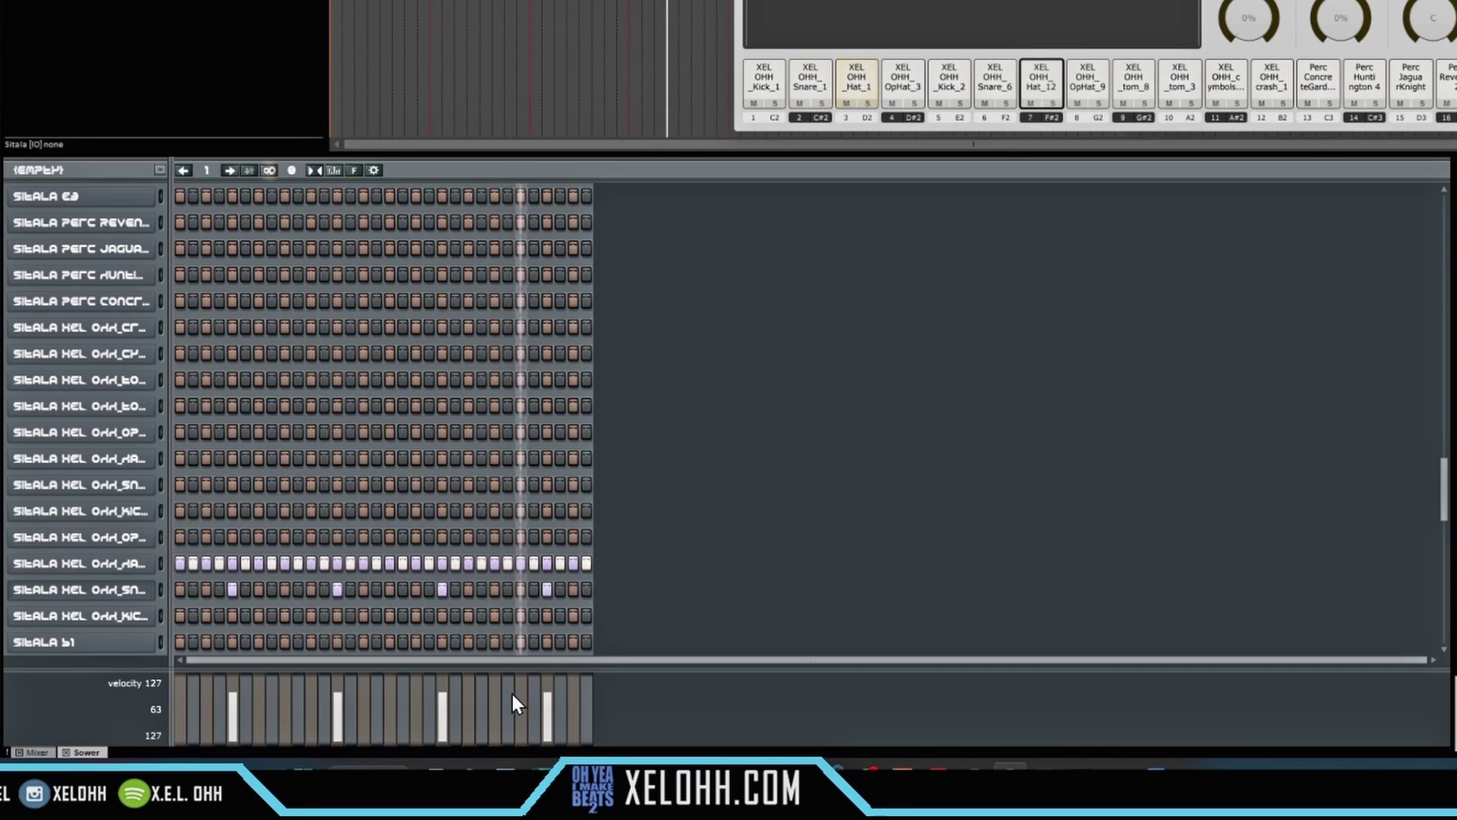
pyautogui.click(571, 589)
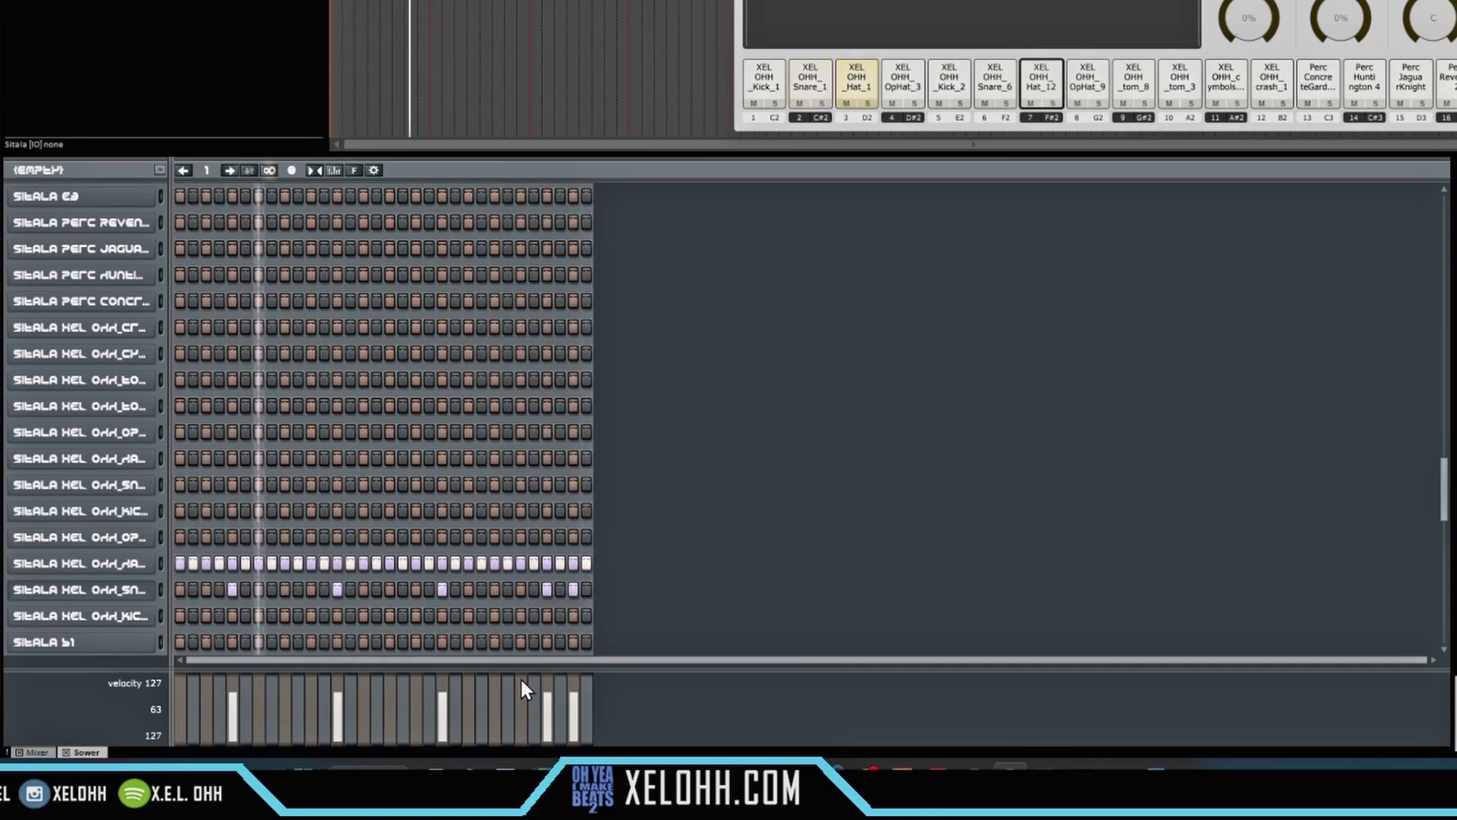
# - Place XEL OHH_Kick_1 hits on steps 1, 4, 11, 17, 20, 27, 30 and 32, and stop playback
pyautogui.click(180, 616)
pyautogui.click(217, 615)
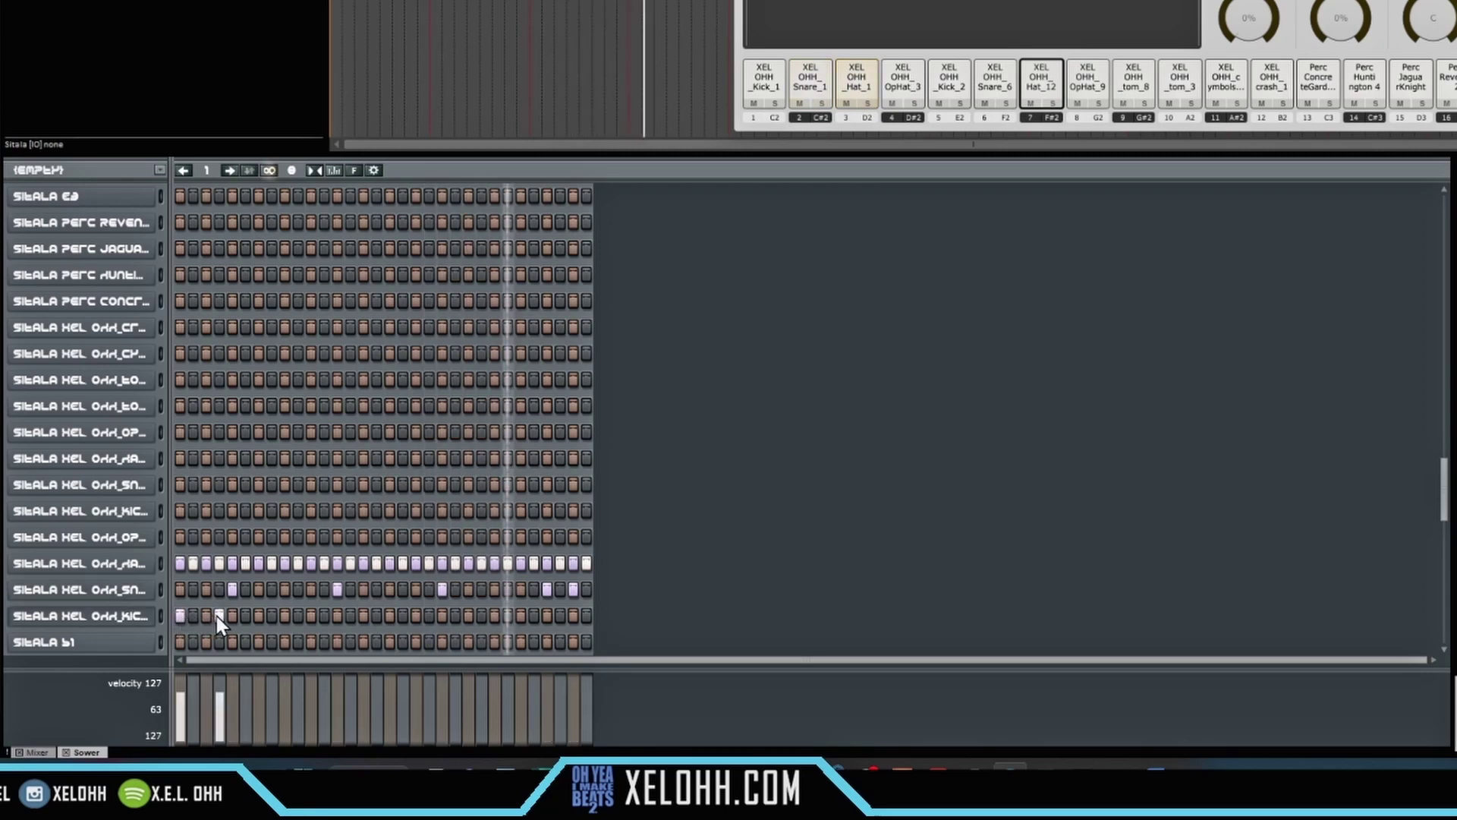
pyautogui.click(311, 615)
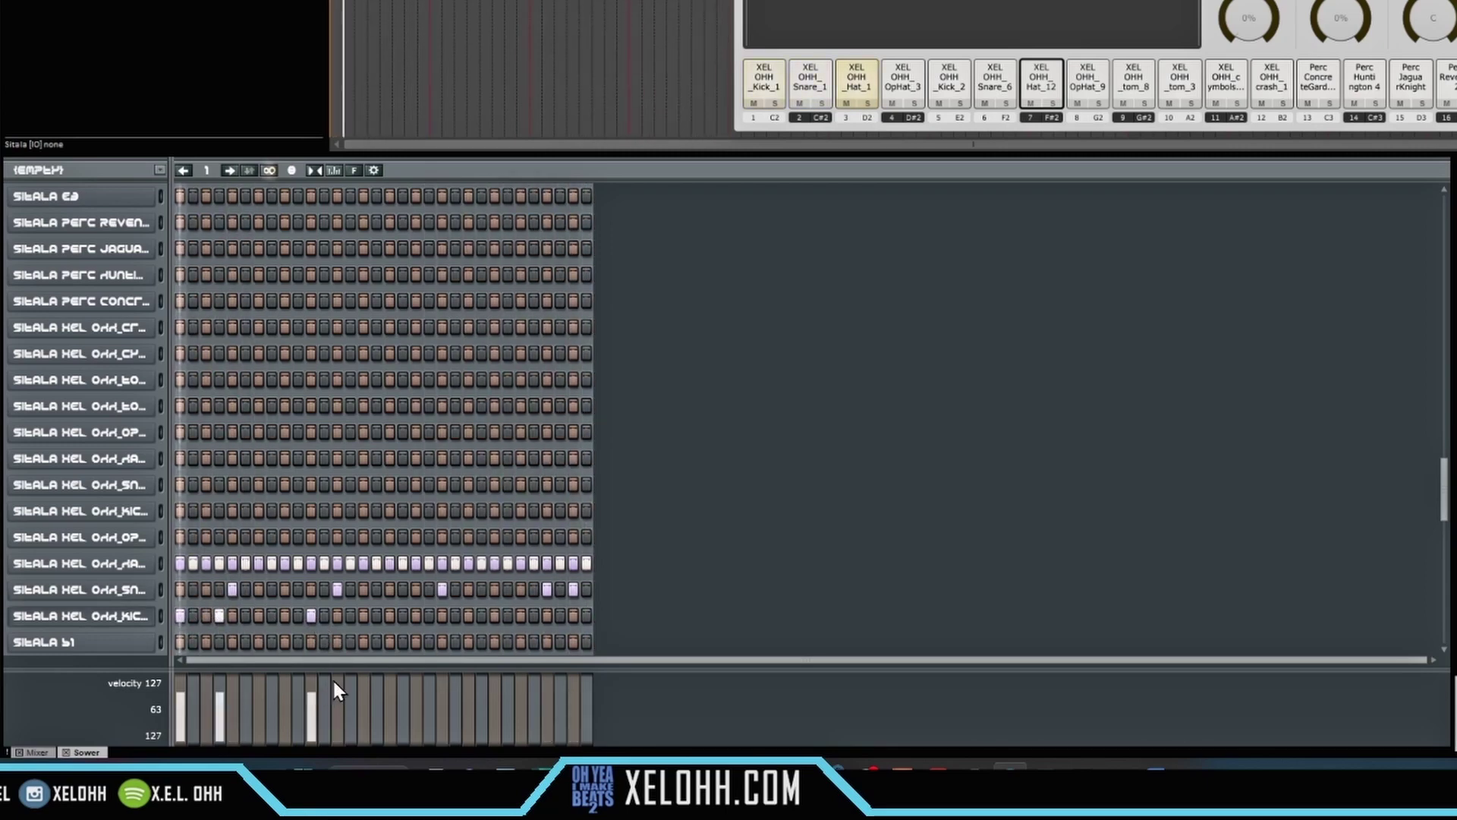
pyautogui.click(389, 615)
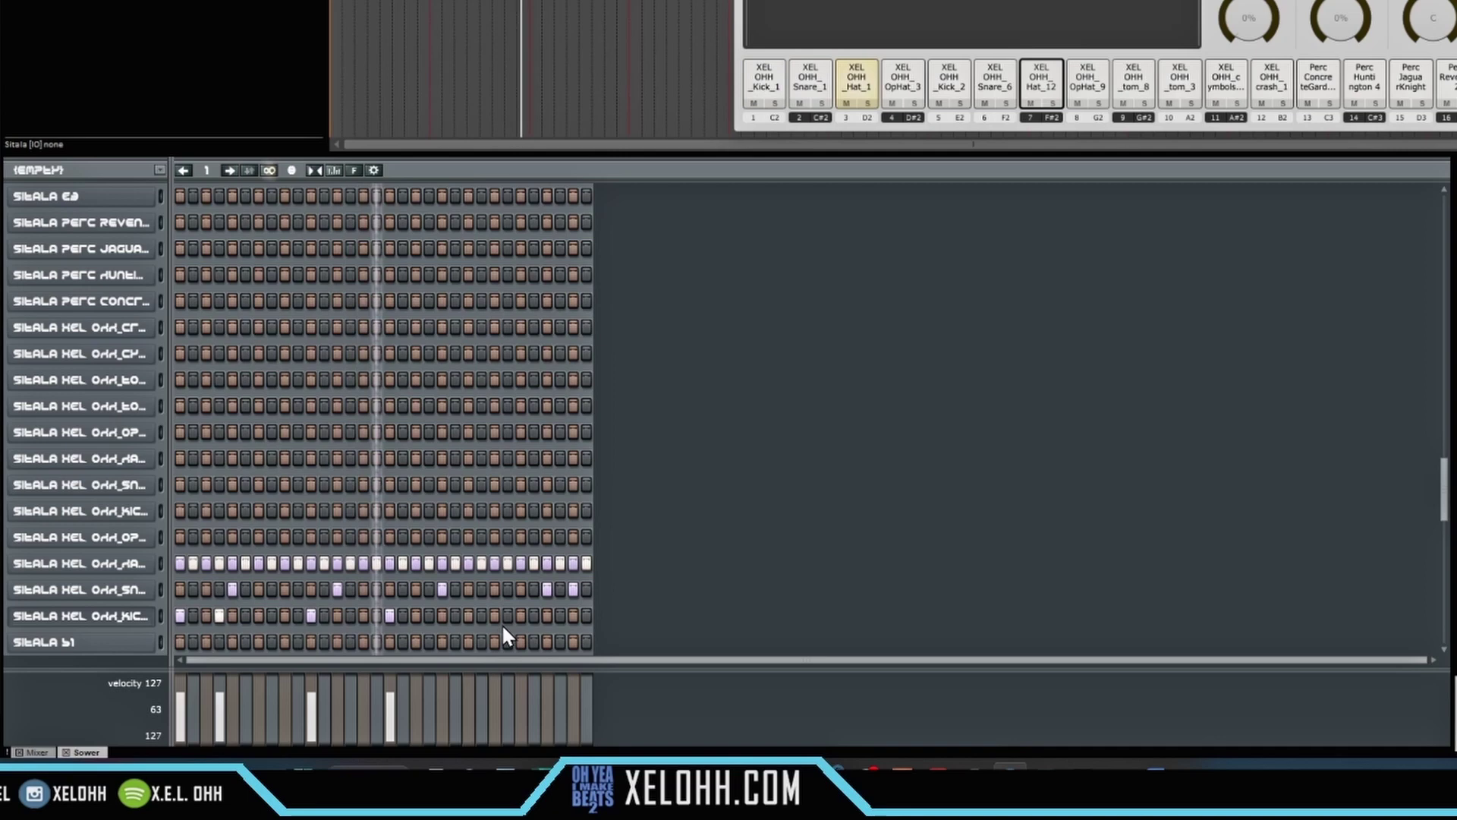
pyautogui.click(428, 616)
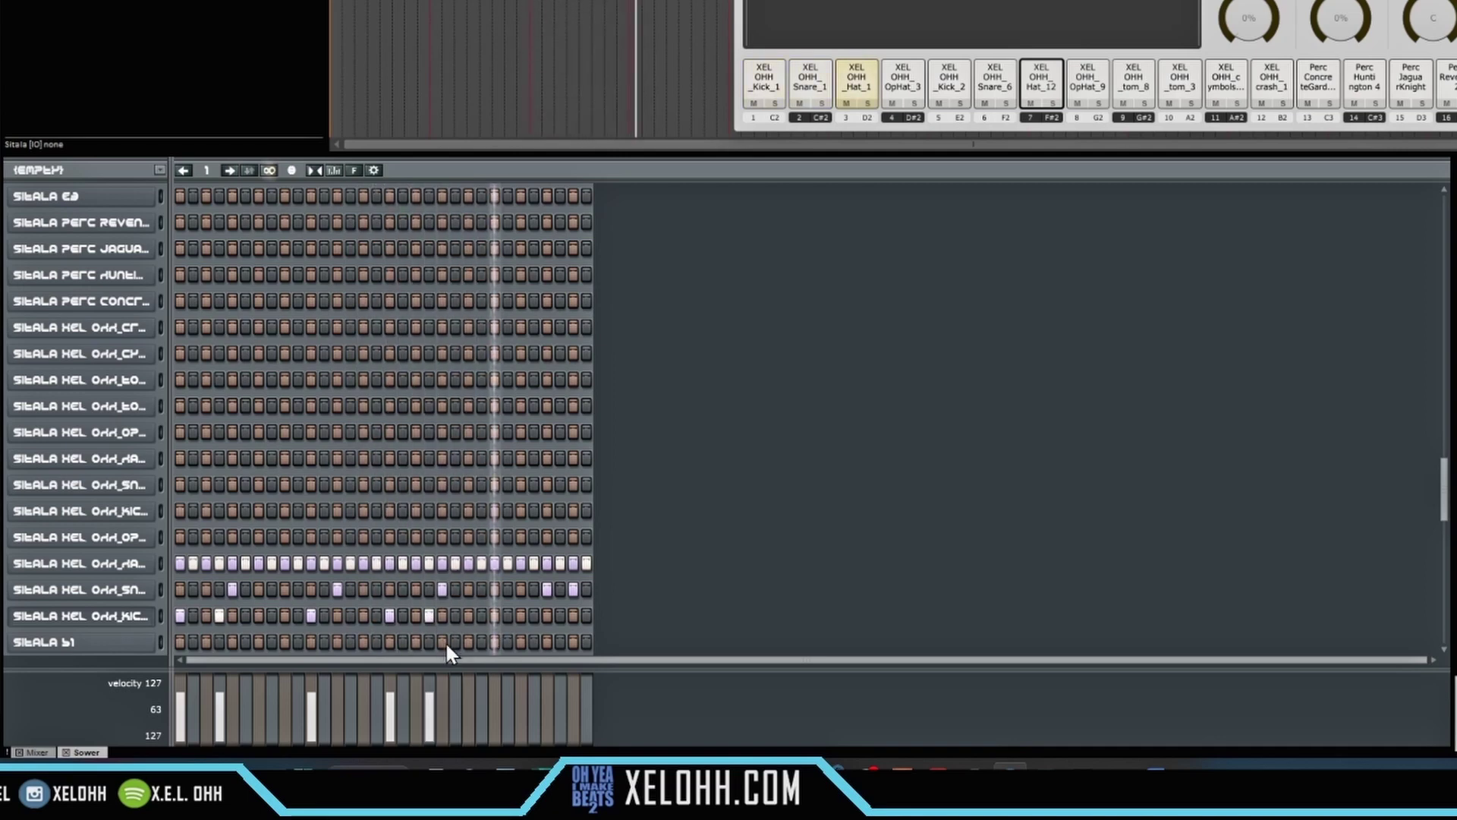
pyautogui.click(521, 615)
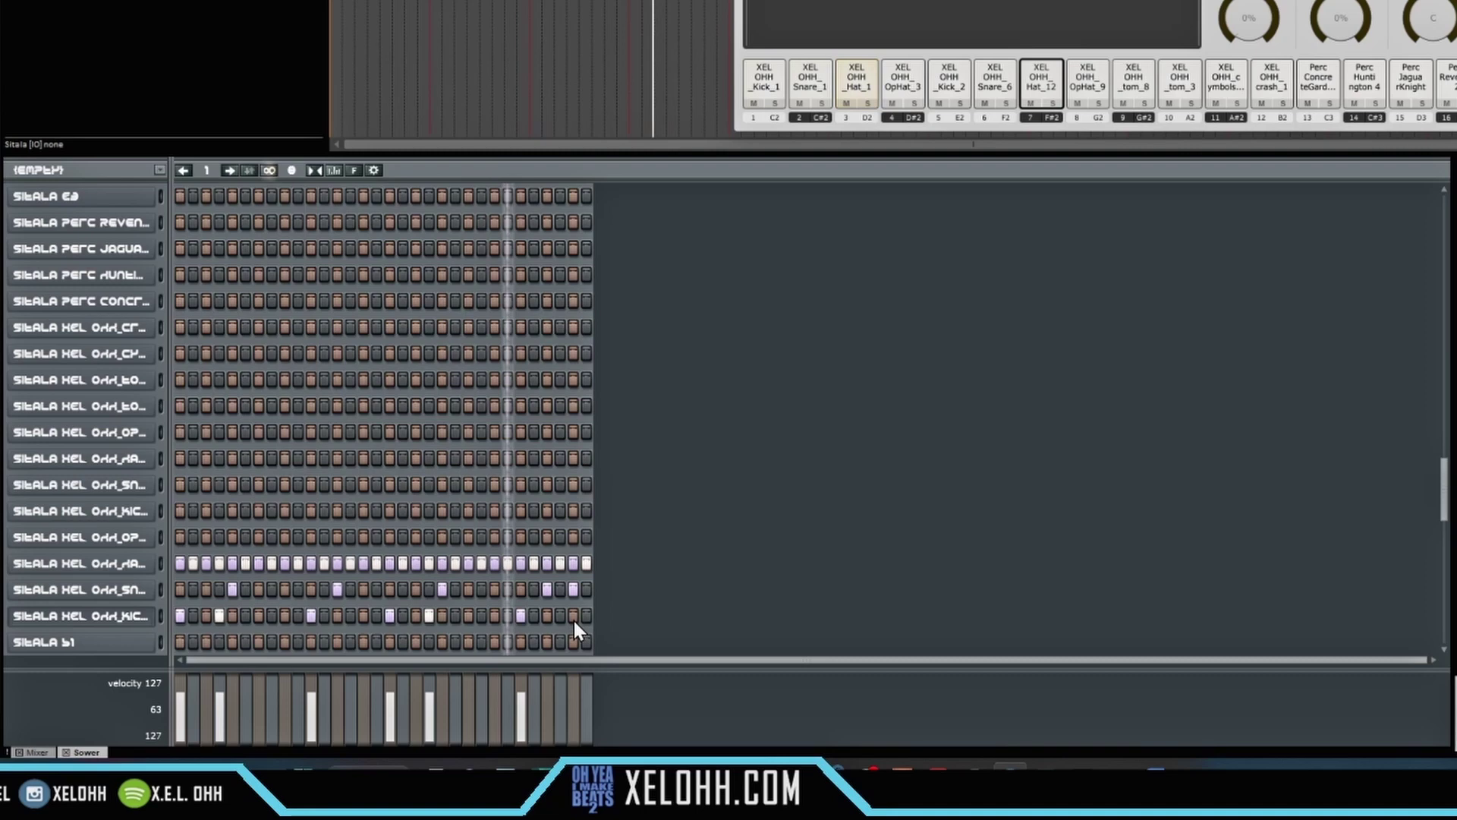
pyautogui.click(560, 615)
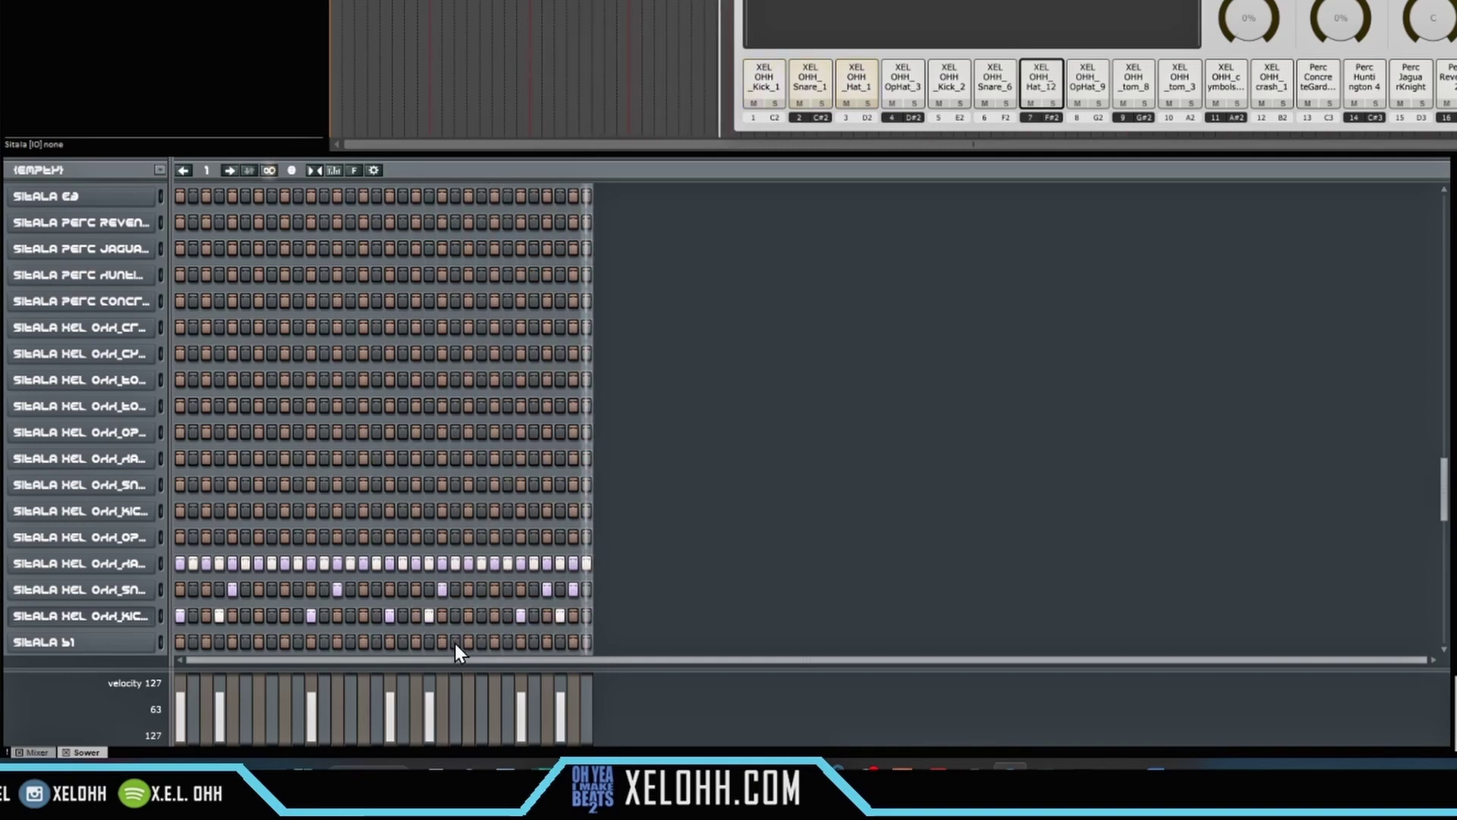
pyautogui.click(585, 615)
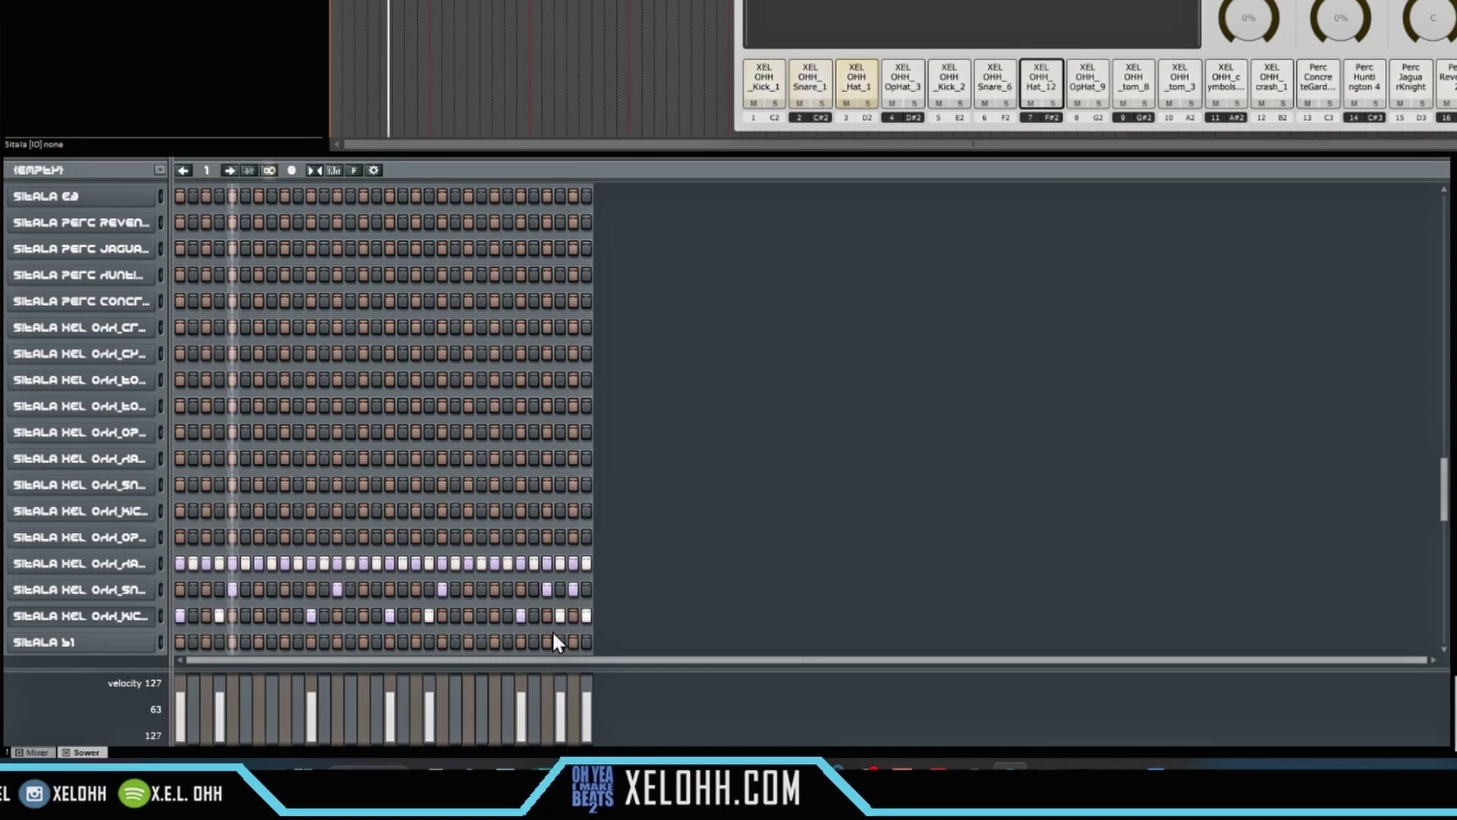
pyautogui.press('space')
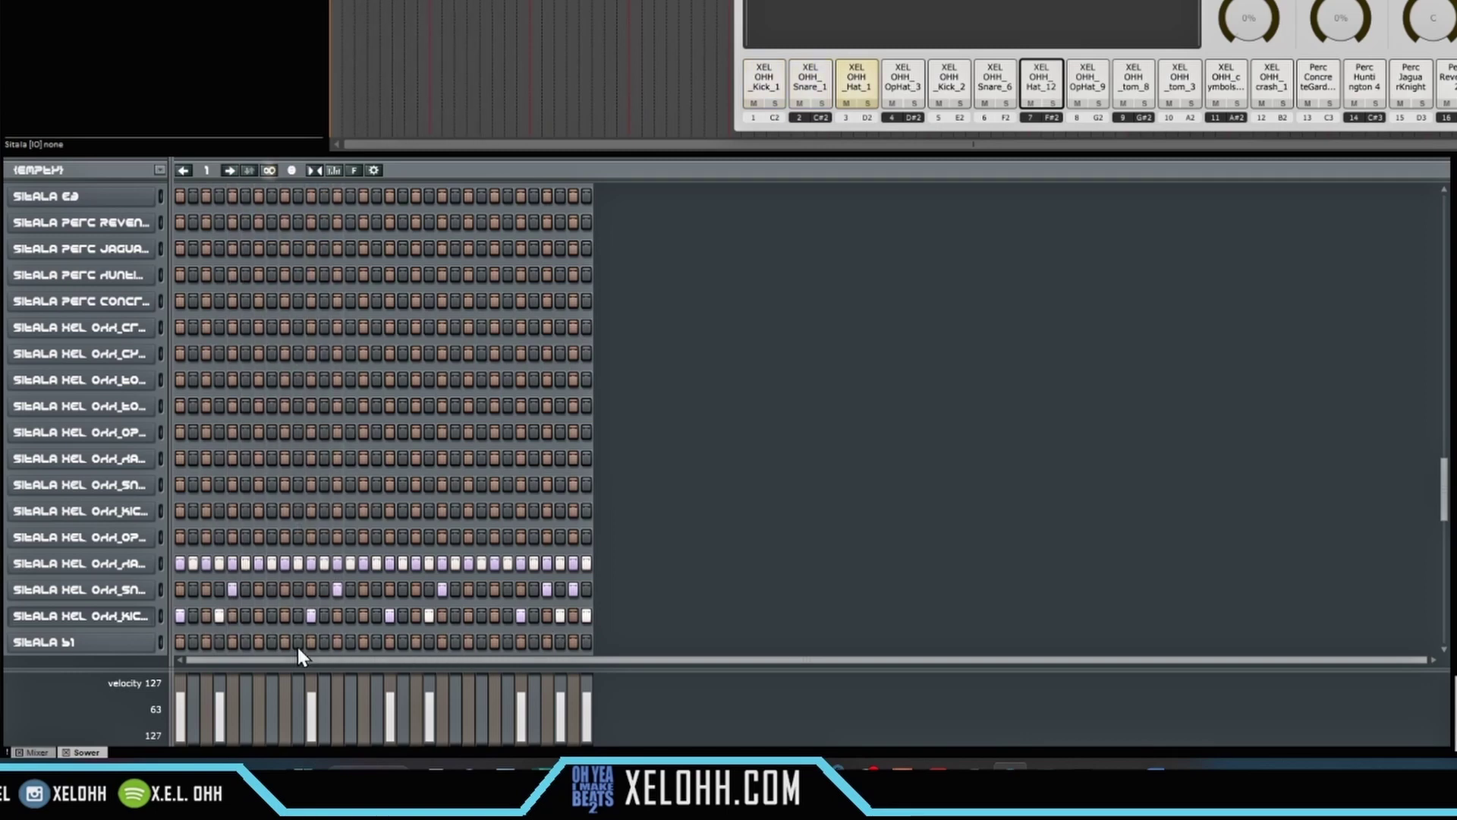
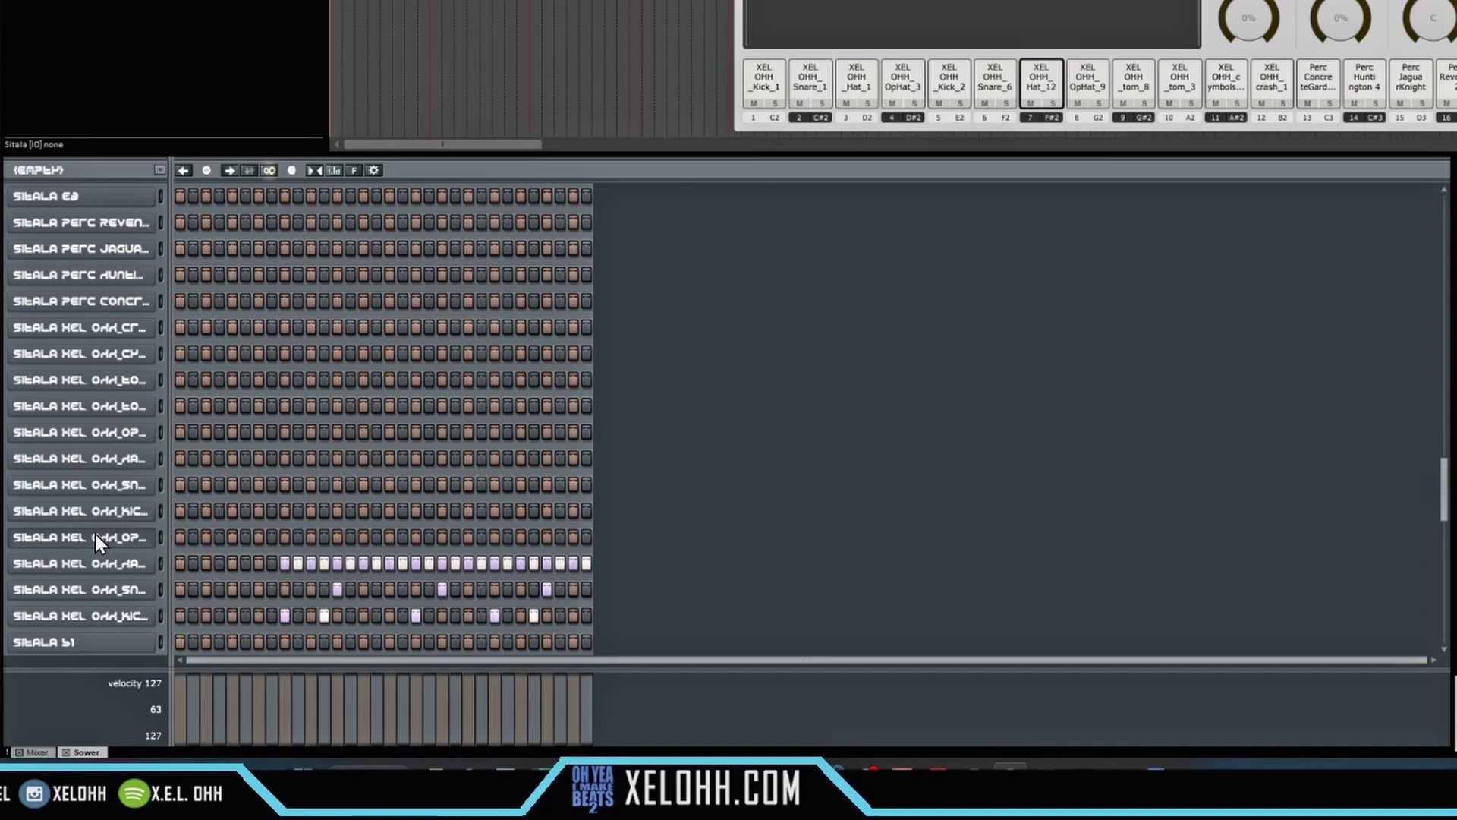
# - Audition the pattern and add an extra hit on step 6 of the XEL OHH_Hat_1 row at grid resolution 16
pyautogui.press('space')
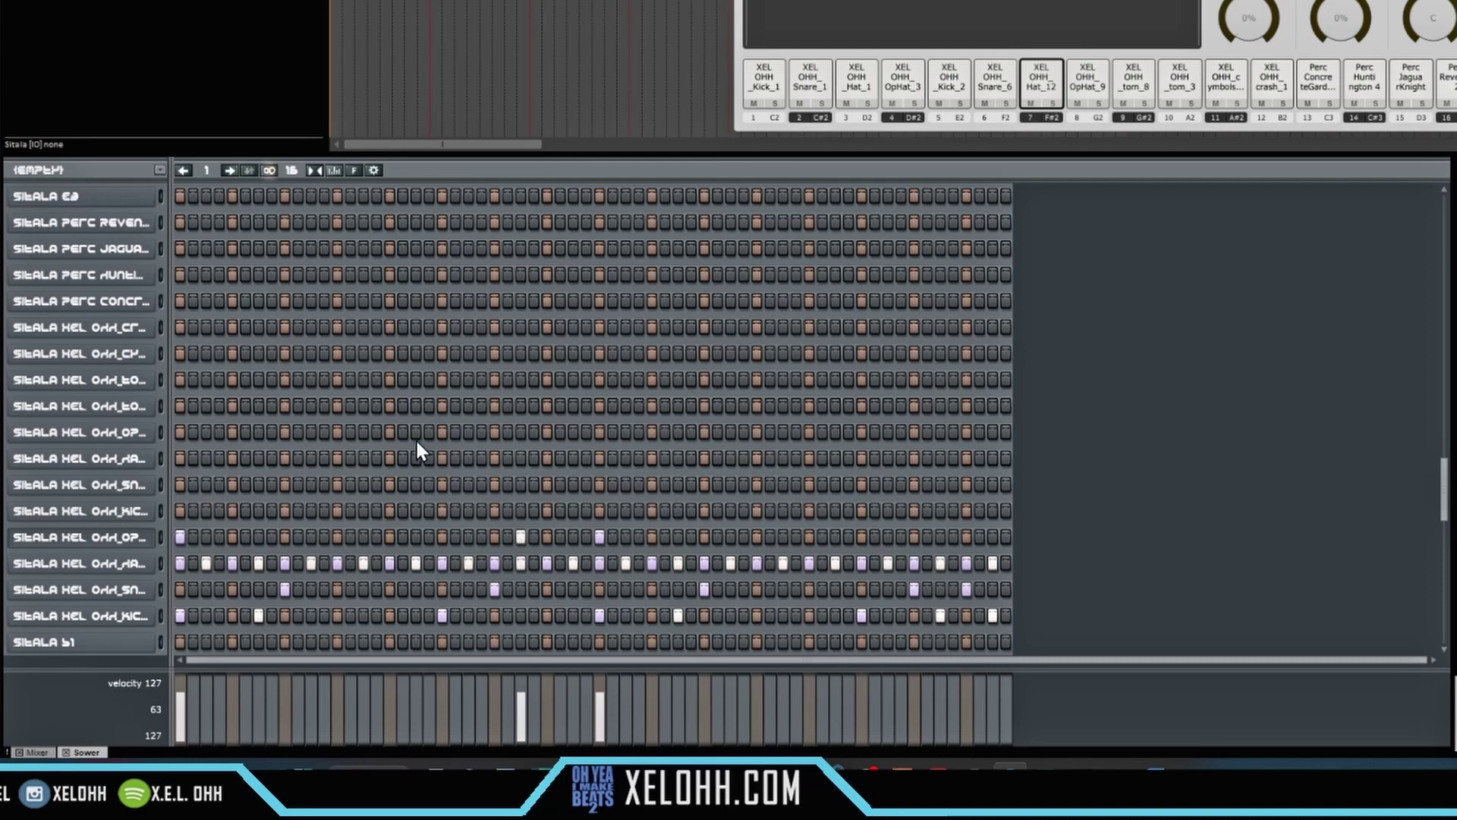
pyautogui.press('space')
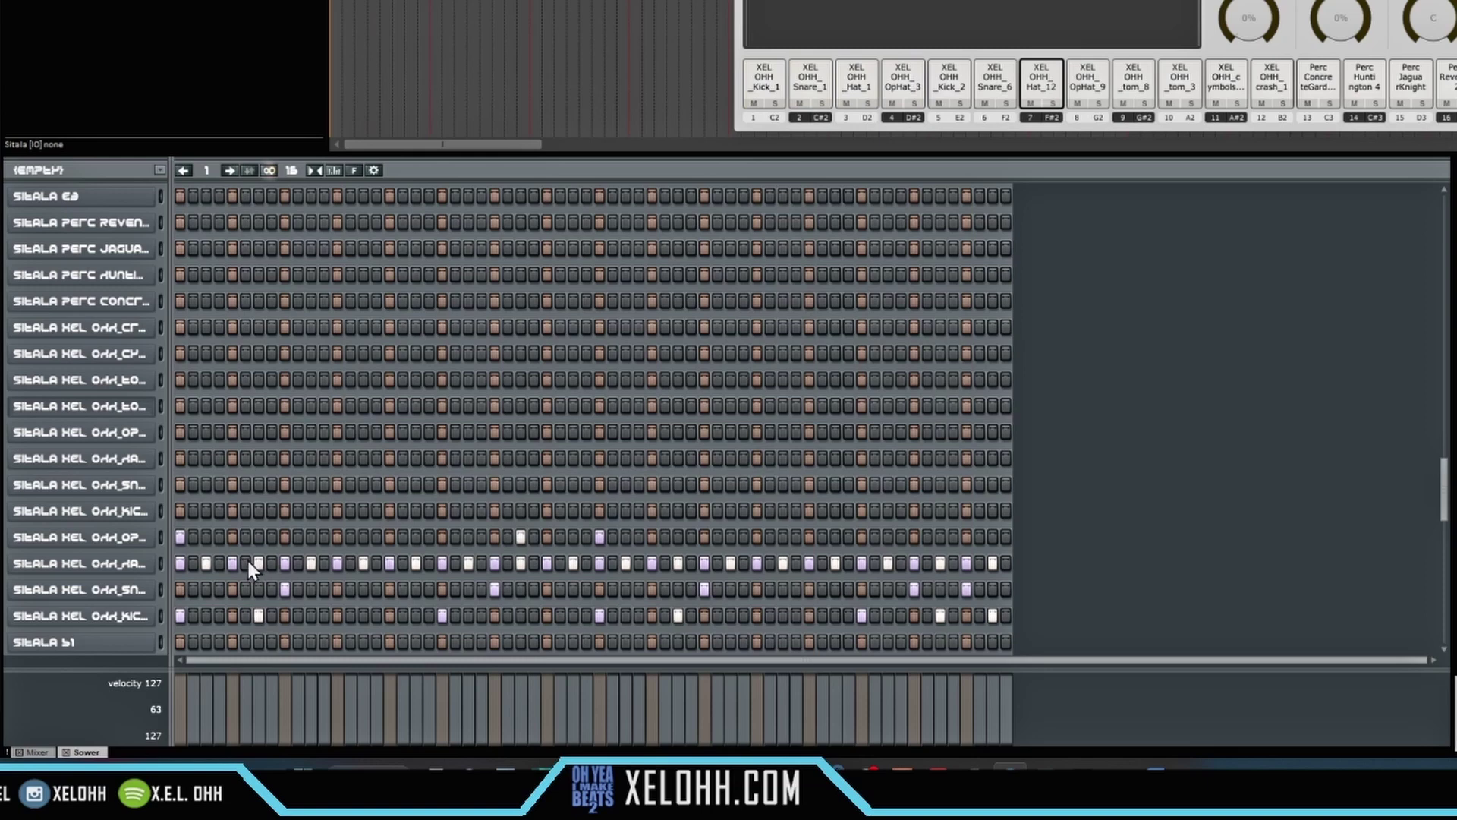
pyautogui.click(247, 563)
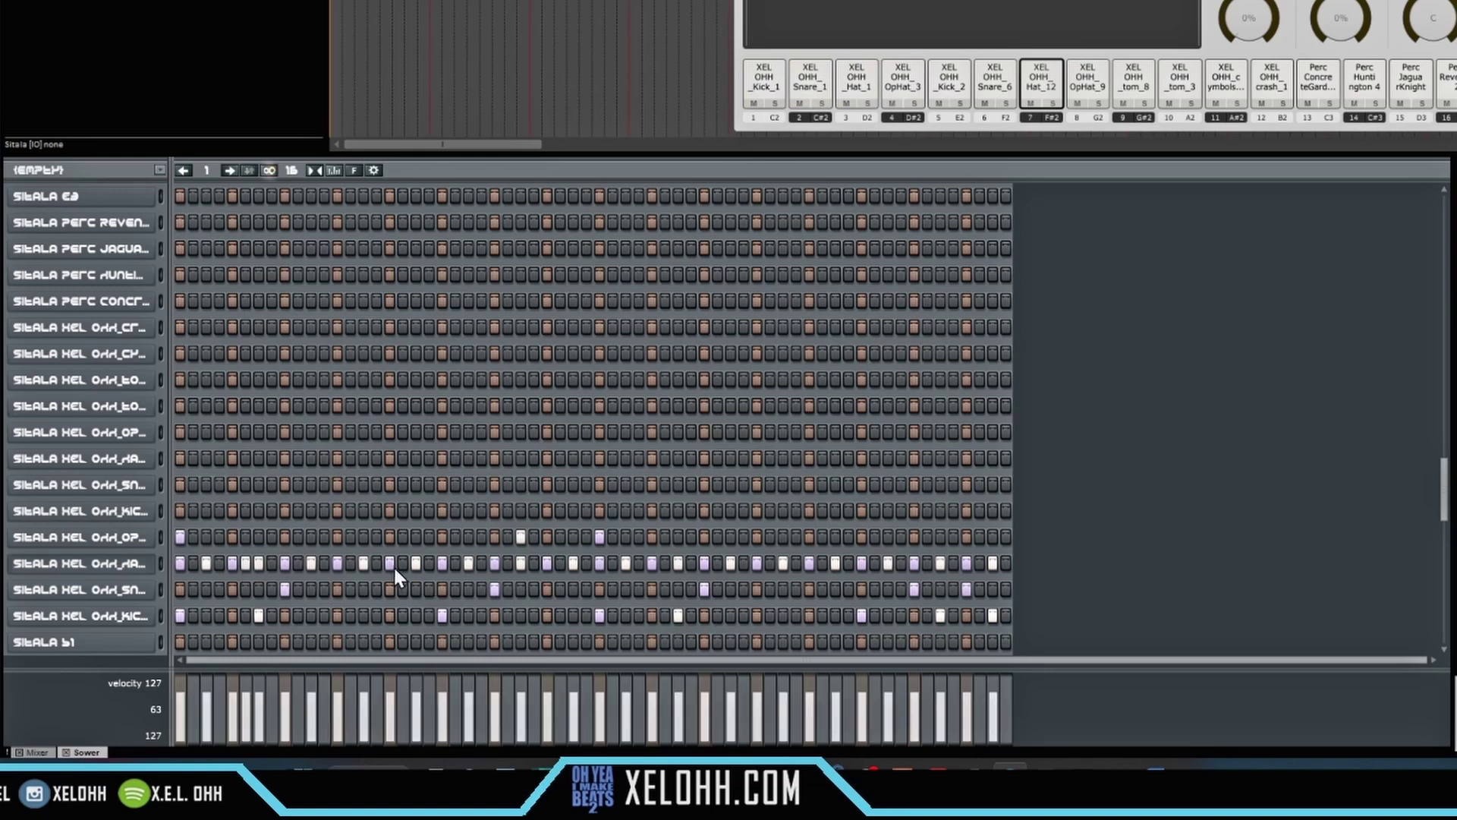
# - Add extra hits on steps 22, 30, 32, 42, 58 and 64 of the XEL OHH_Hat_1 row and audition the pattern
pyautogui.click(454, 563)
pyautogui.click(560, 563)
pyautogui.click(587, 563)
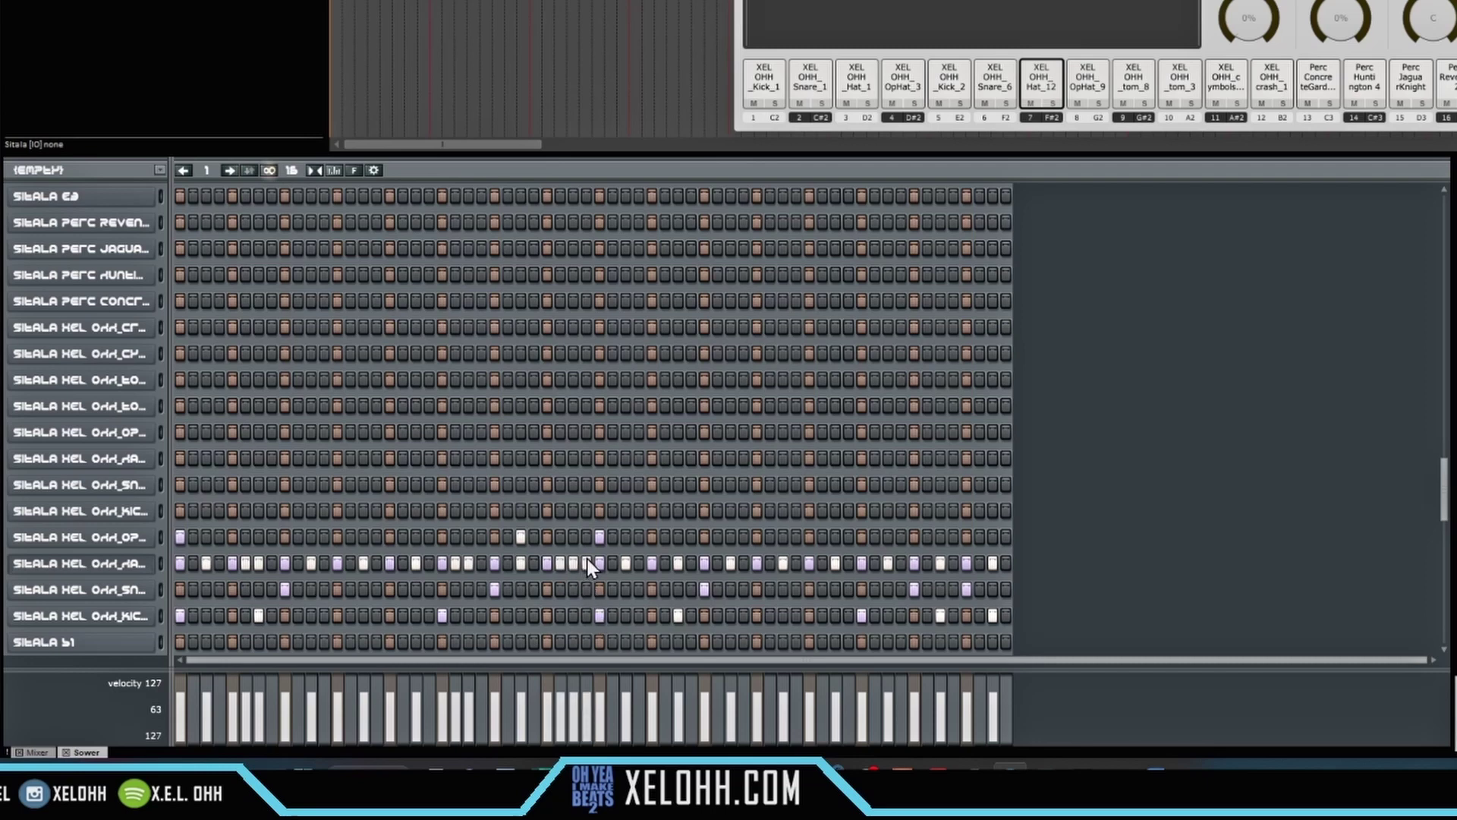
pyautogui.click(717, 564)
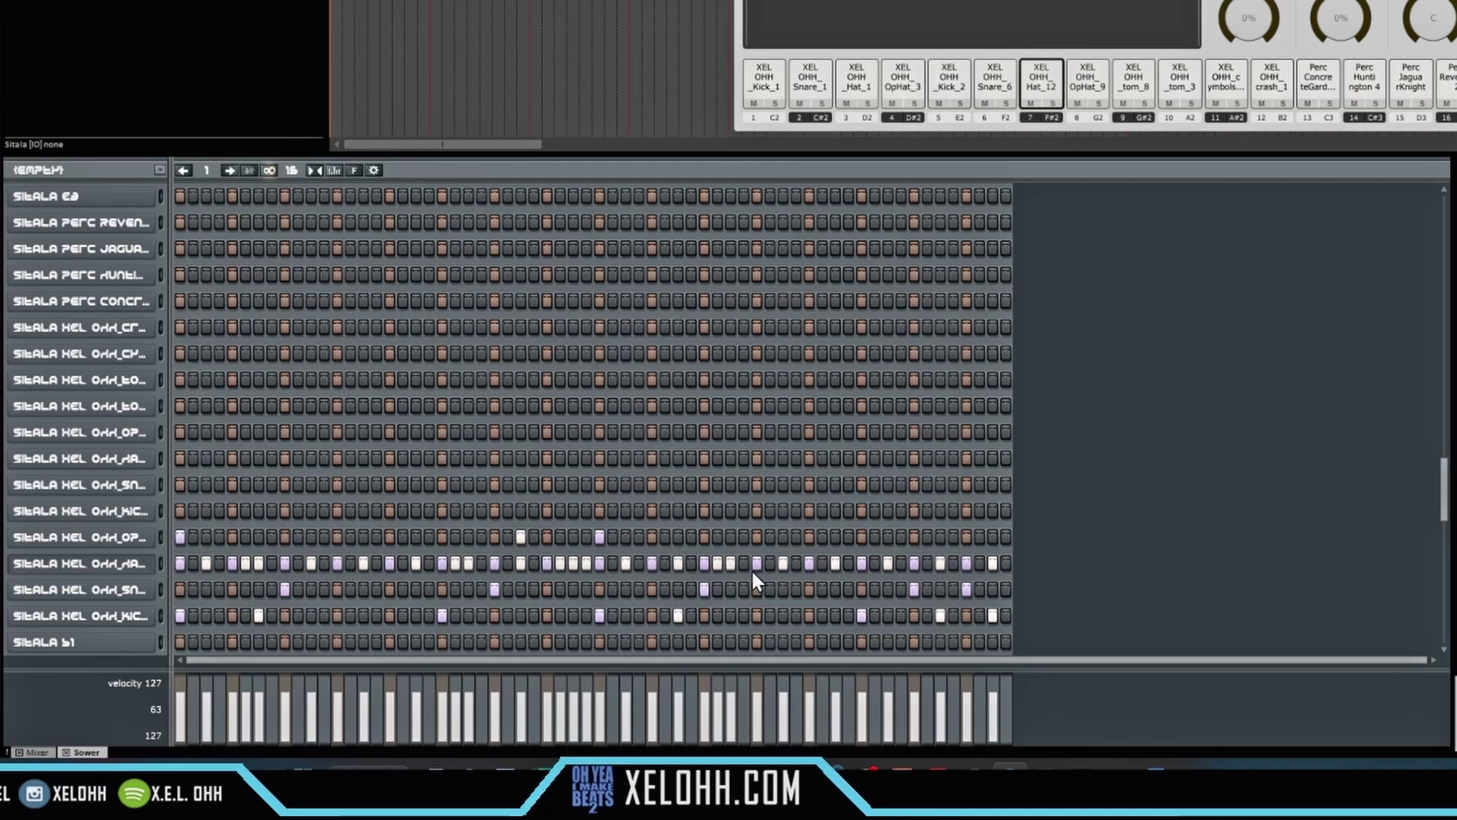
pyautogui.click(926, 563)
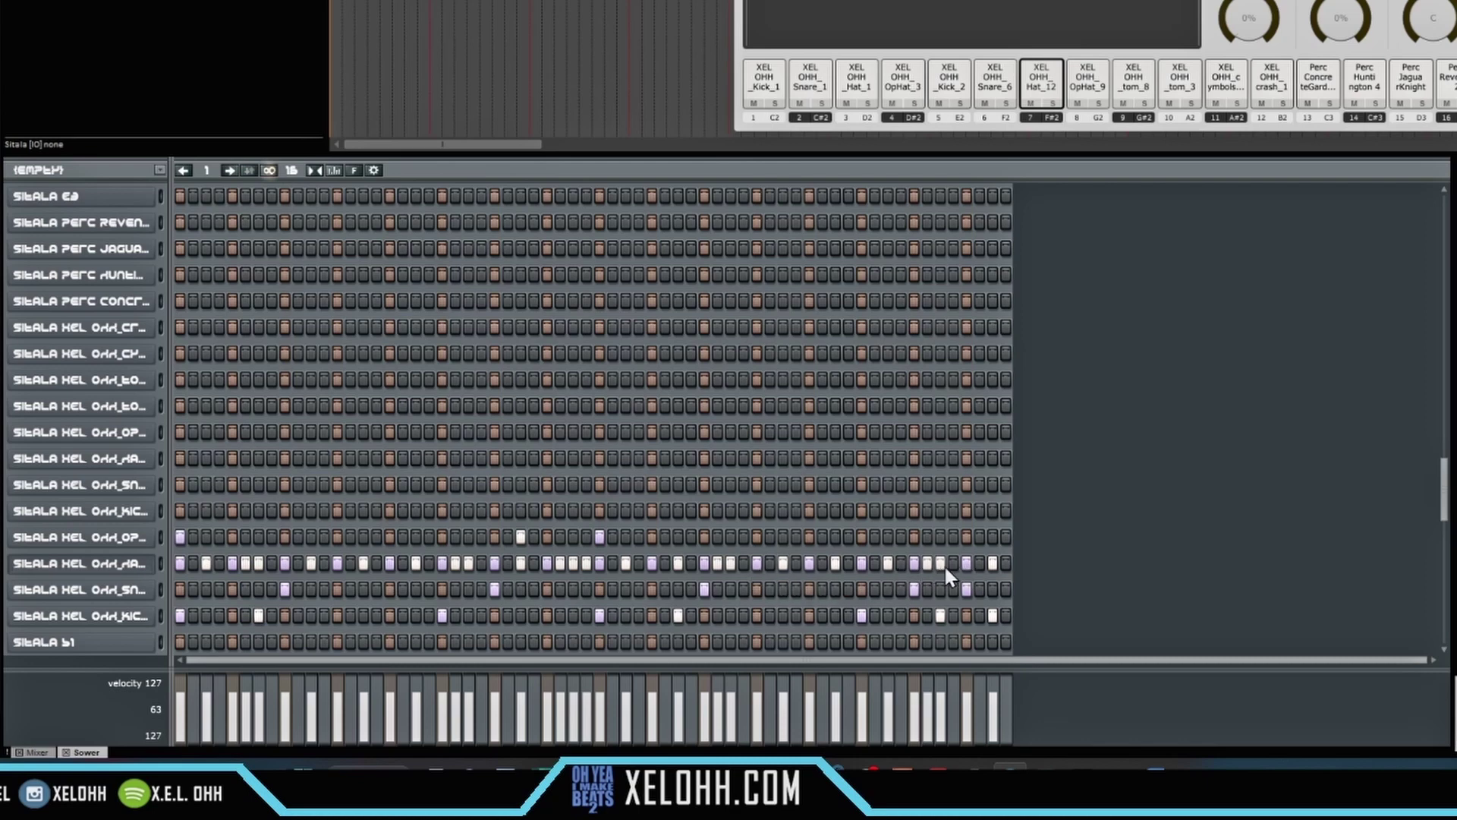
pyautogui.click(1003, 563)
pyautogui.press('space')
# - Randomize the velocity of the XEL OHH_Hat_1 row's notes with the MIDI processor and play the result
pyautogui.click(159, 564)
pyautogui.click(354, 172)
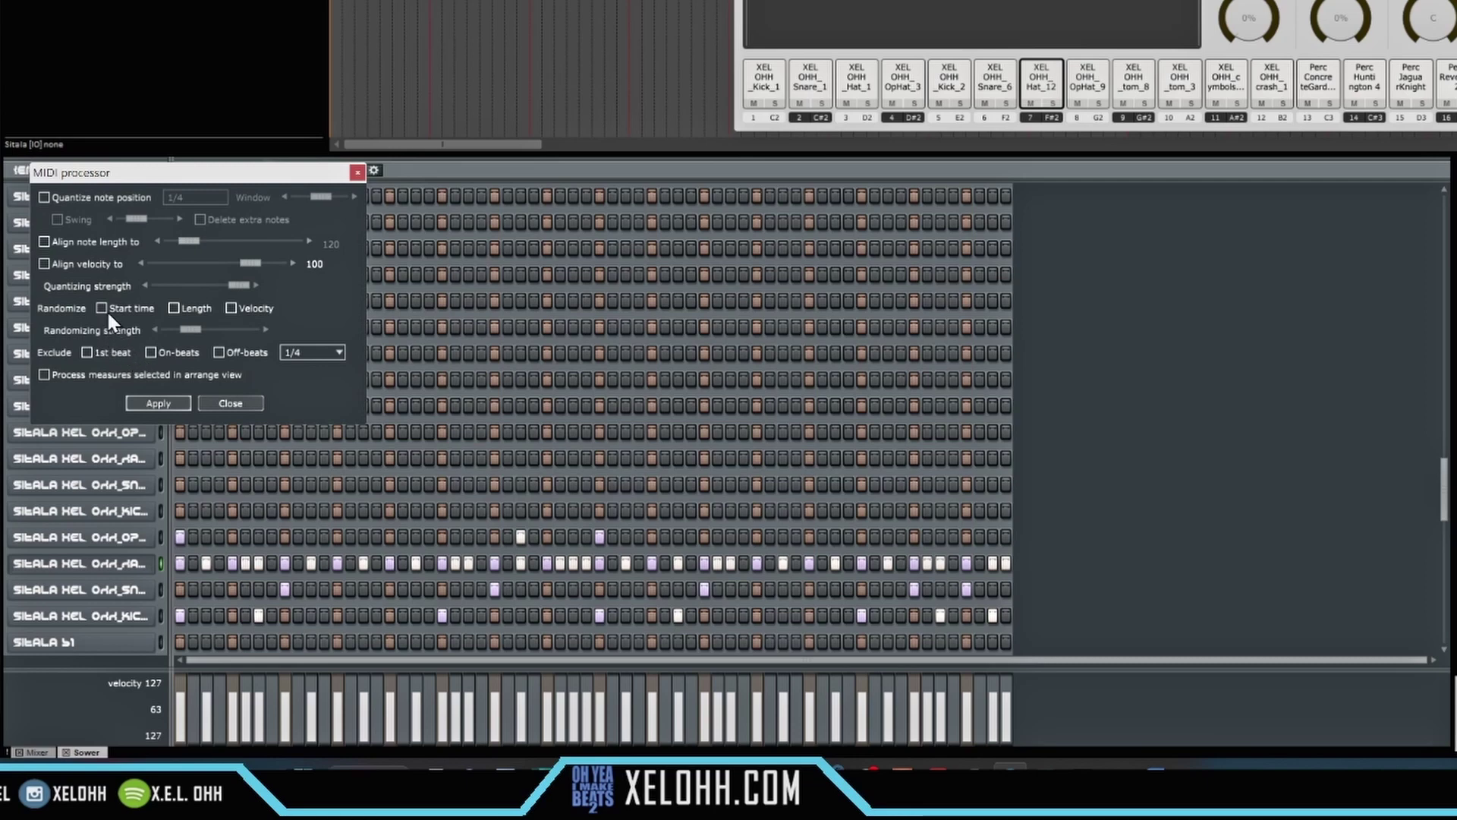
pyautogui.click(231, 307)
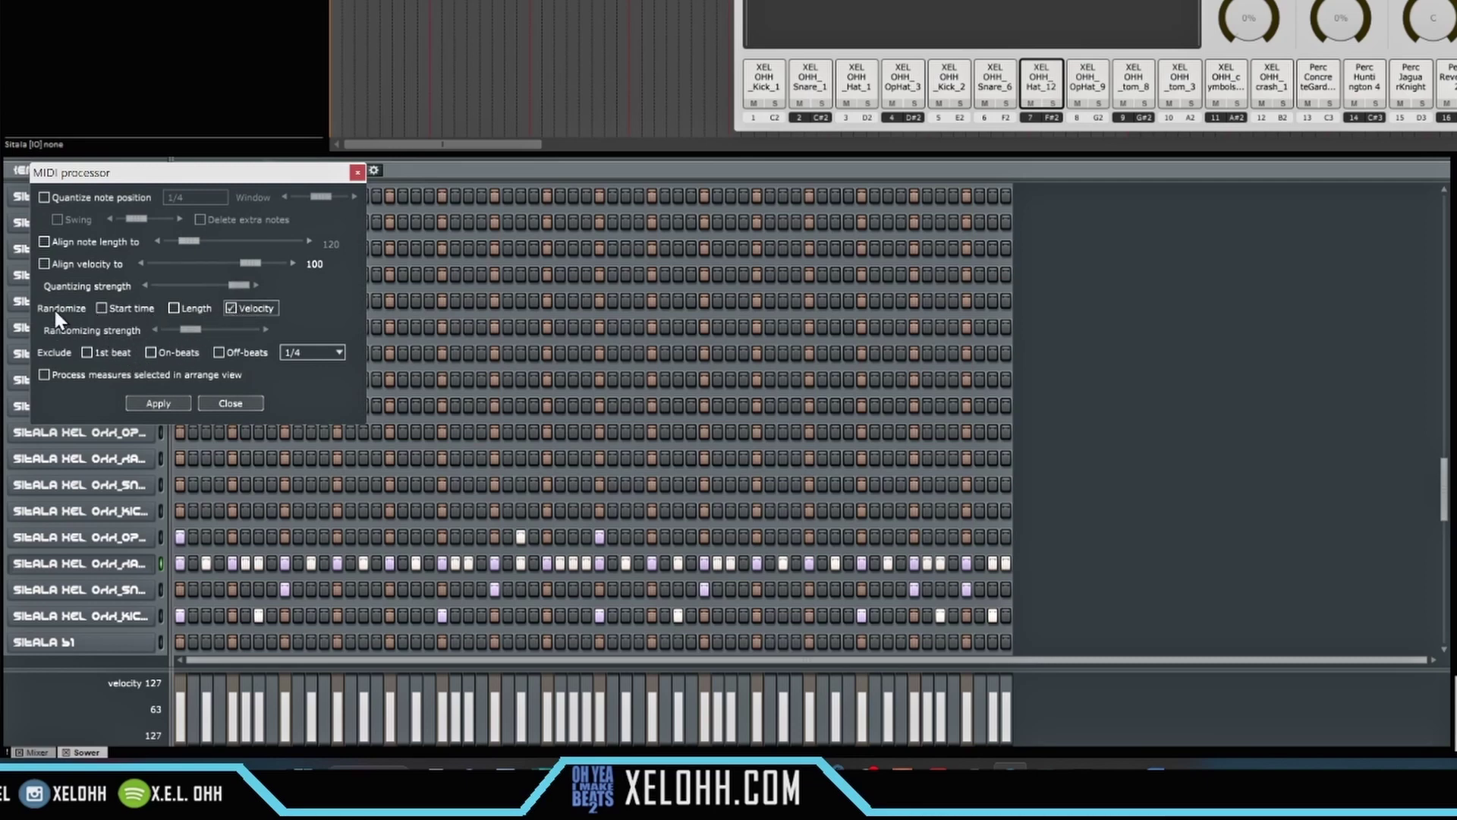
pyautogui.click(148, 399)
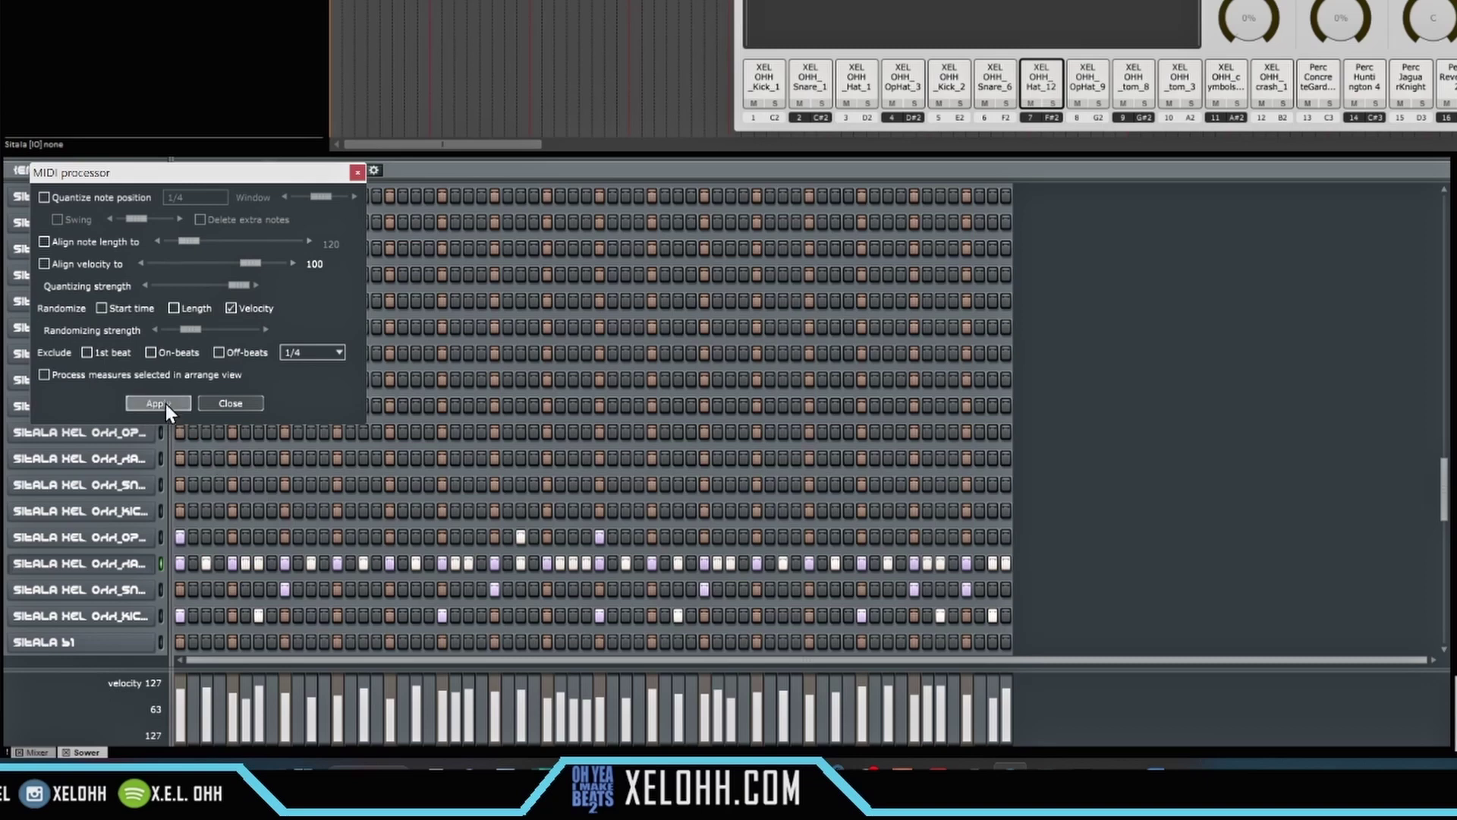
pyautogui.click(229, 404)
pyautogui.press('space')
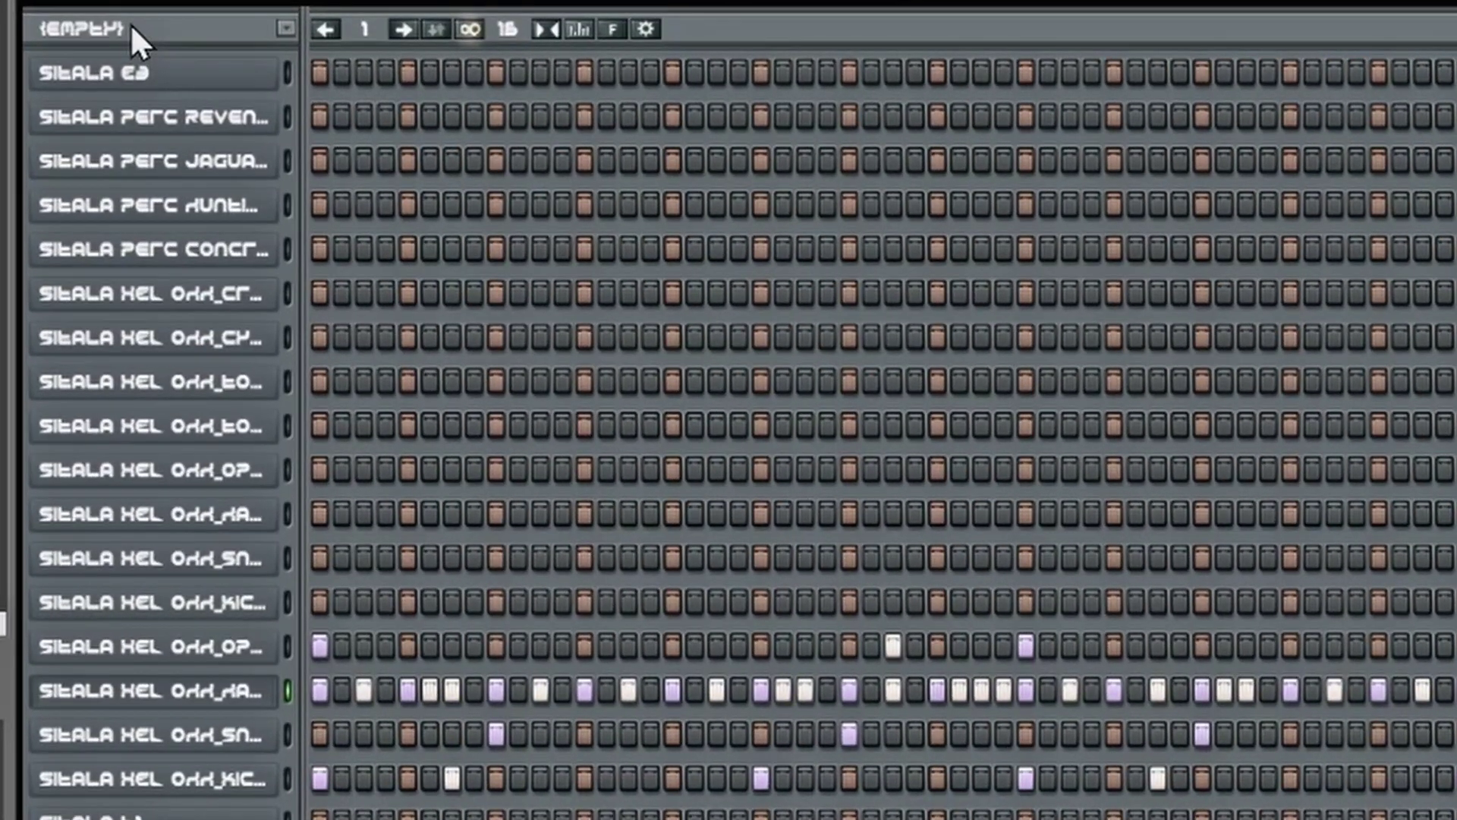
# - Switch the sequencer to multi-channel mode and add the selected drum tracks as channels
pyautogui.click(130, 23)
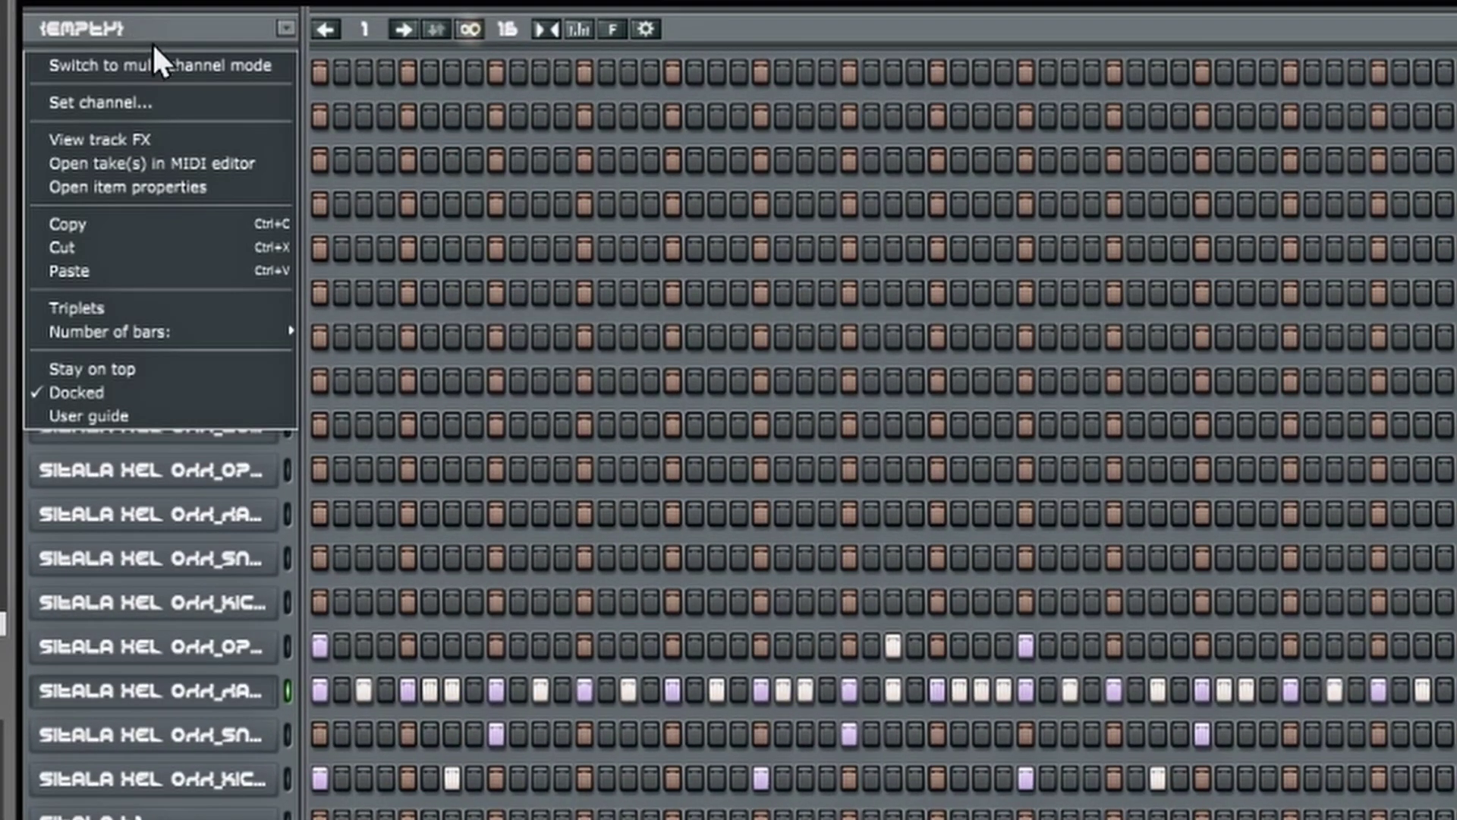
pyautogui.click(199, 66)
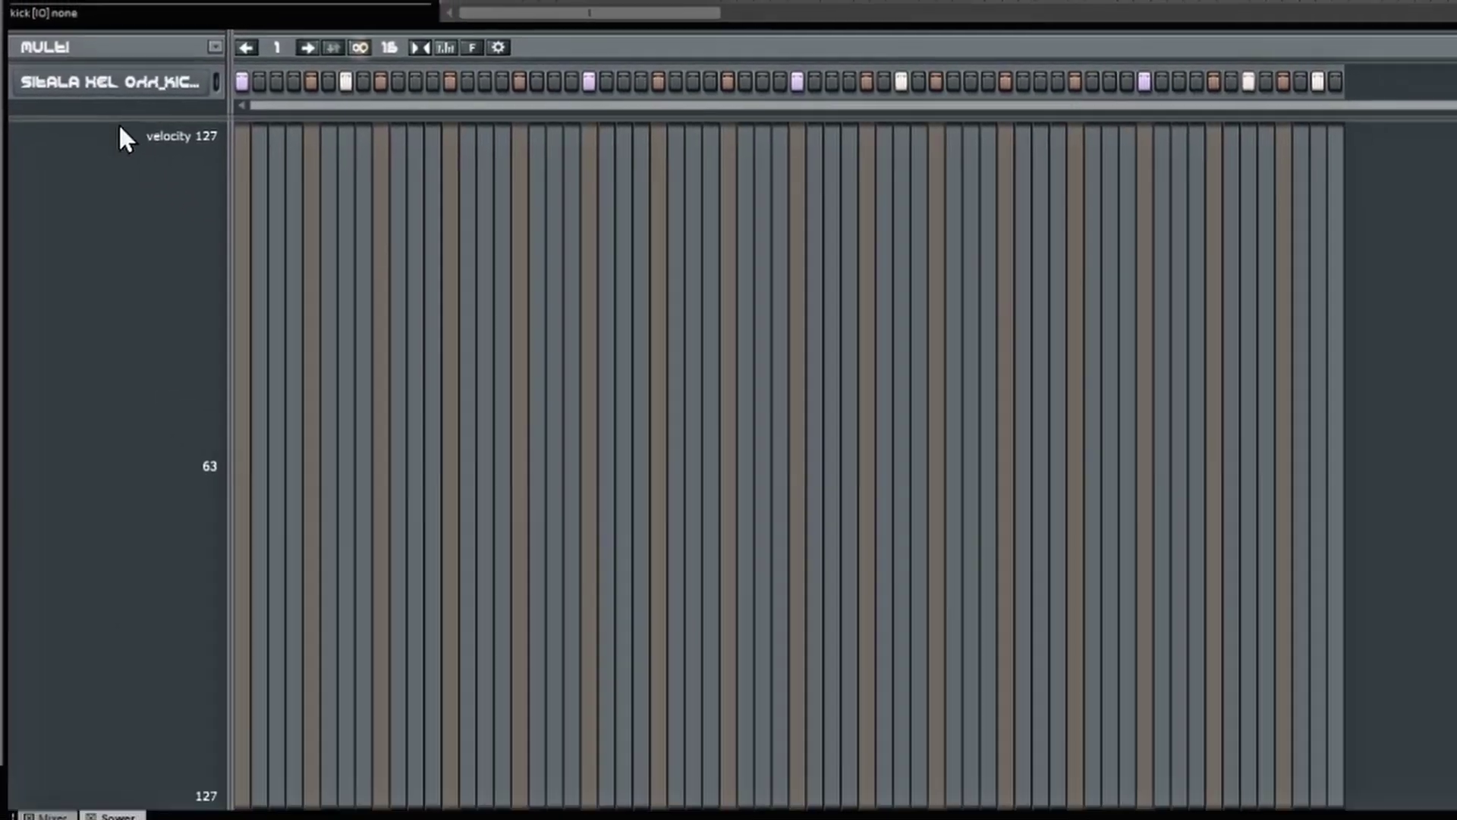
pyautogui.click(213, 48)
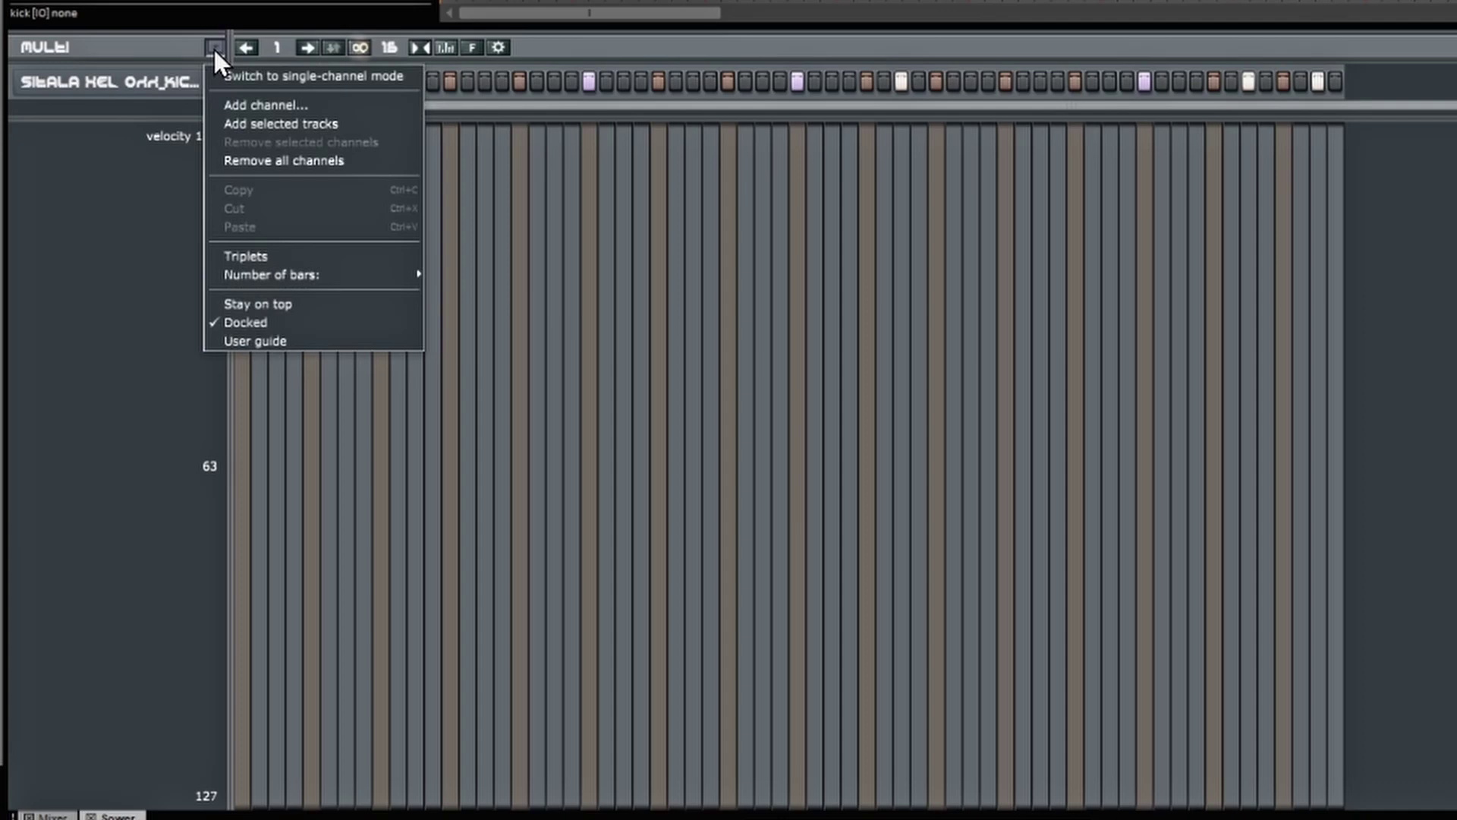
pyautogui.click(321, 123)
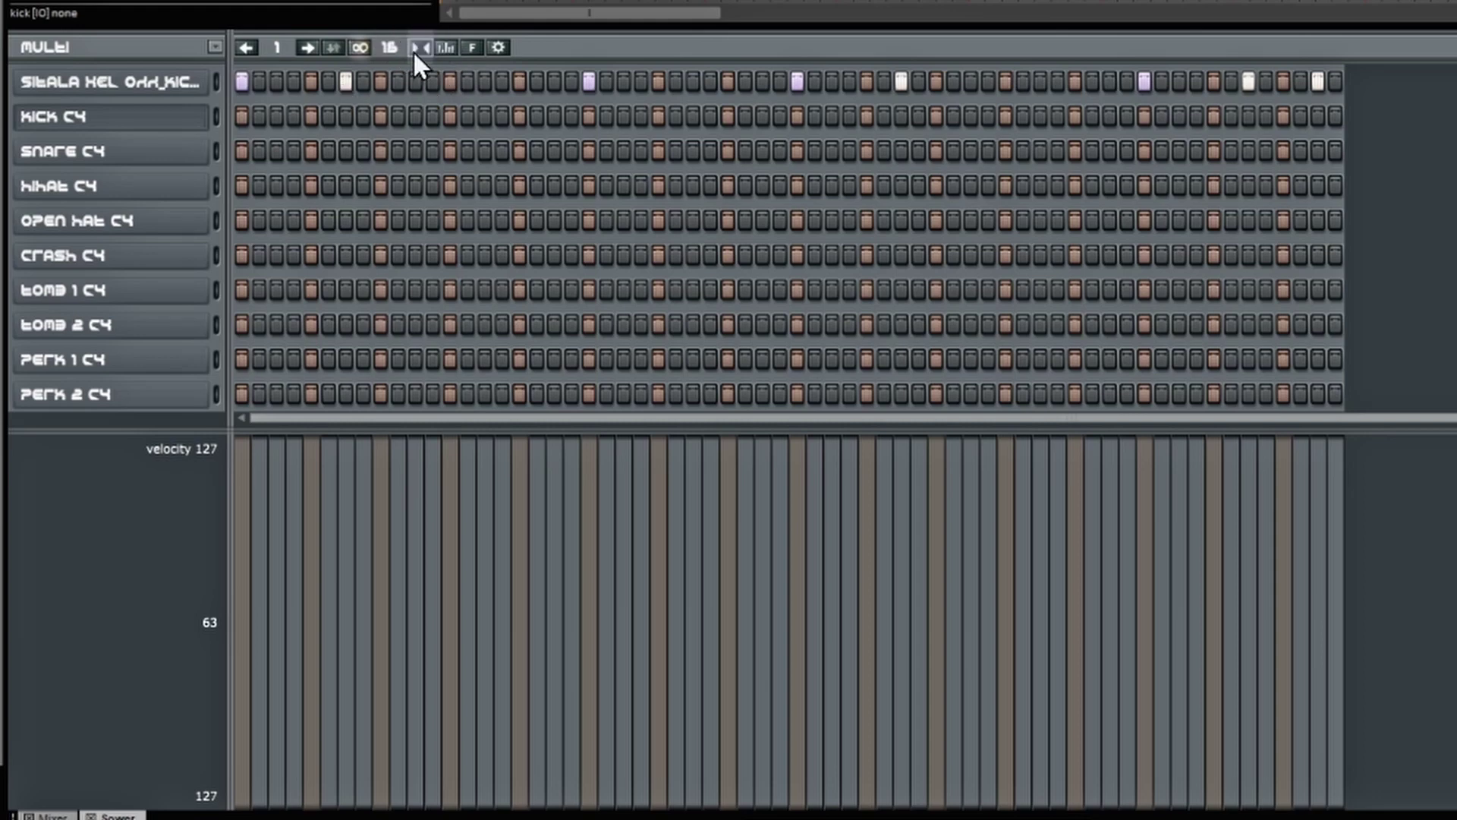
# - Place kick C4 hits on steps 1, 7, 21, 33, 39, 53, 59 and 63, and snare C4 hits on 9, 25, 41, 57 and 63
pyautogui.click(241, 116)
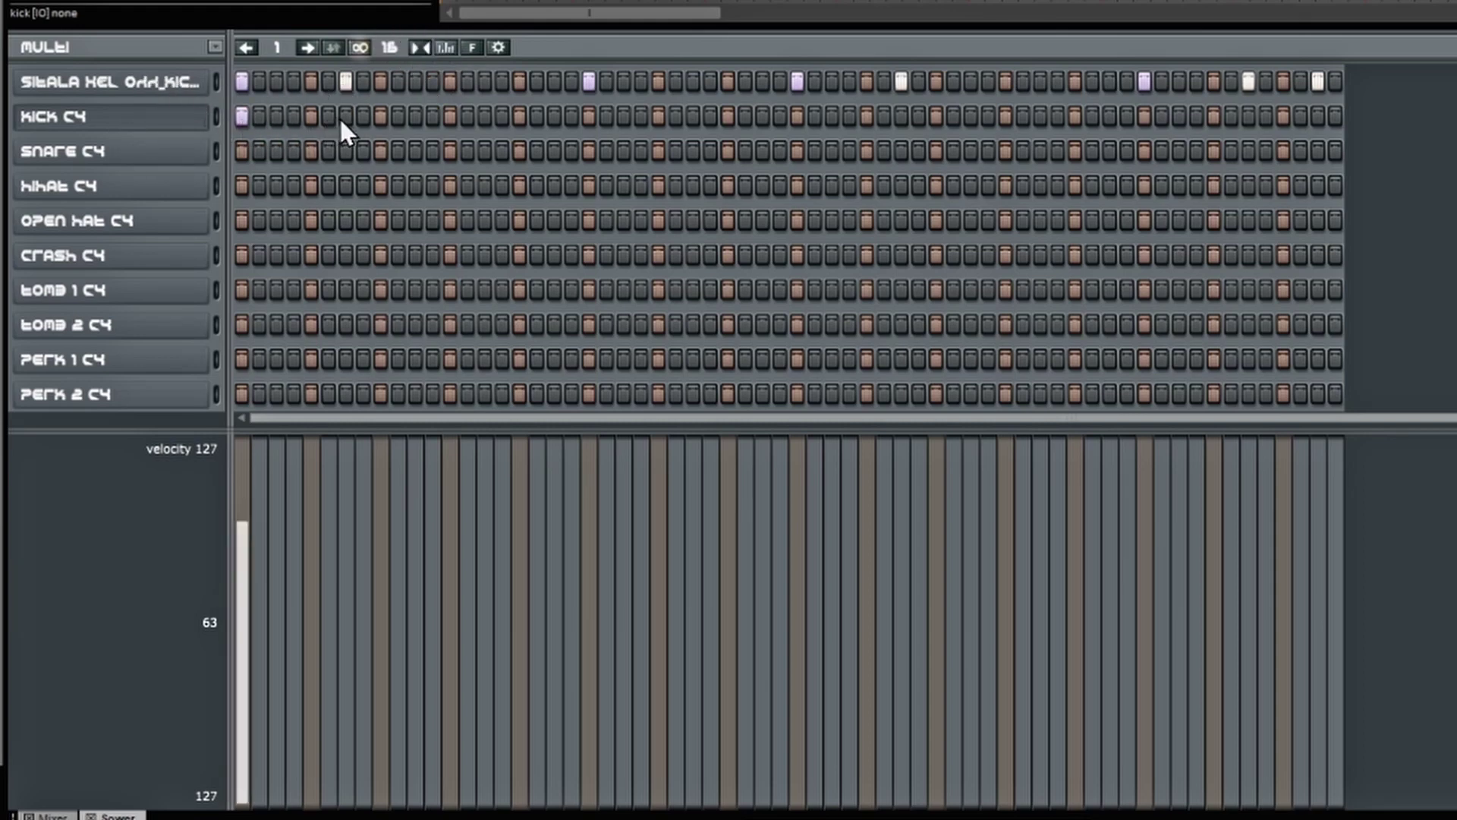
pyautogui.press('space')
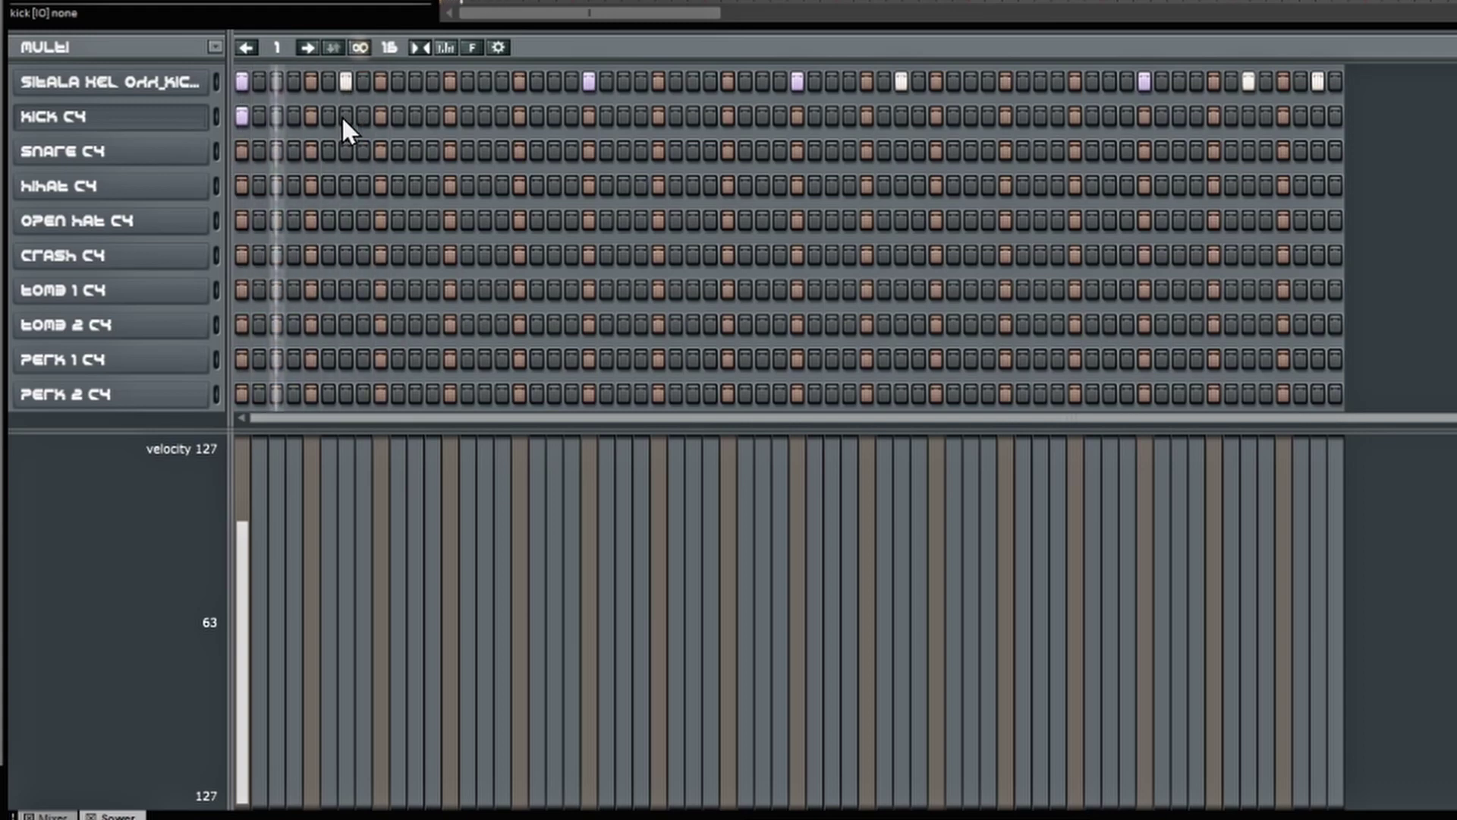
pyautogui.click(346, 116)
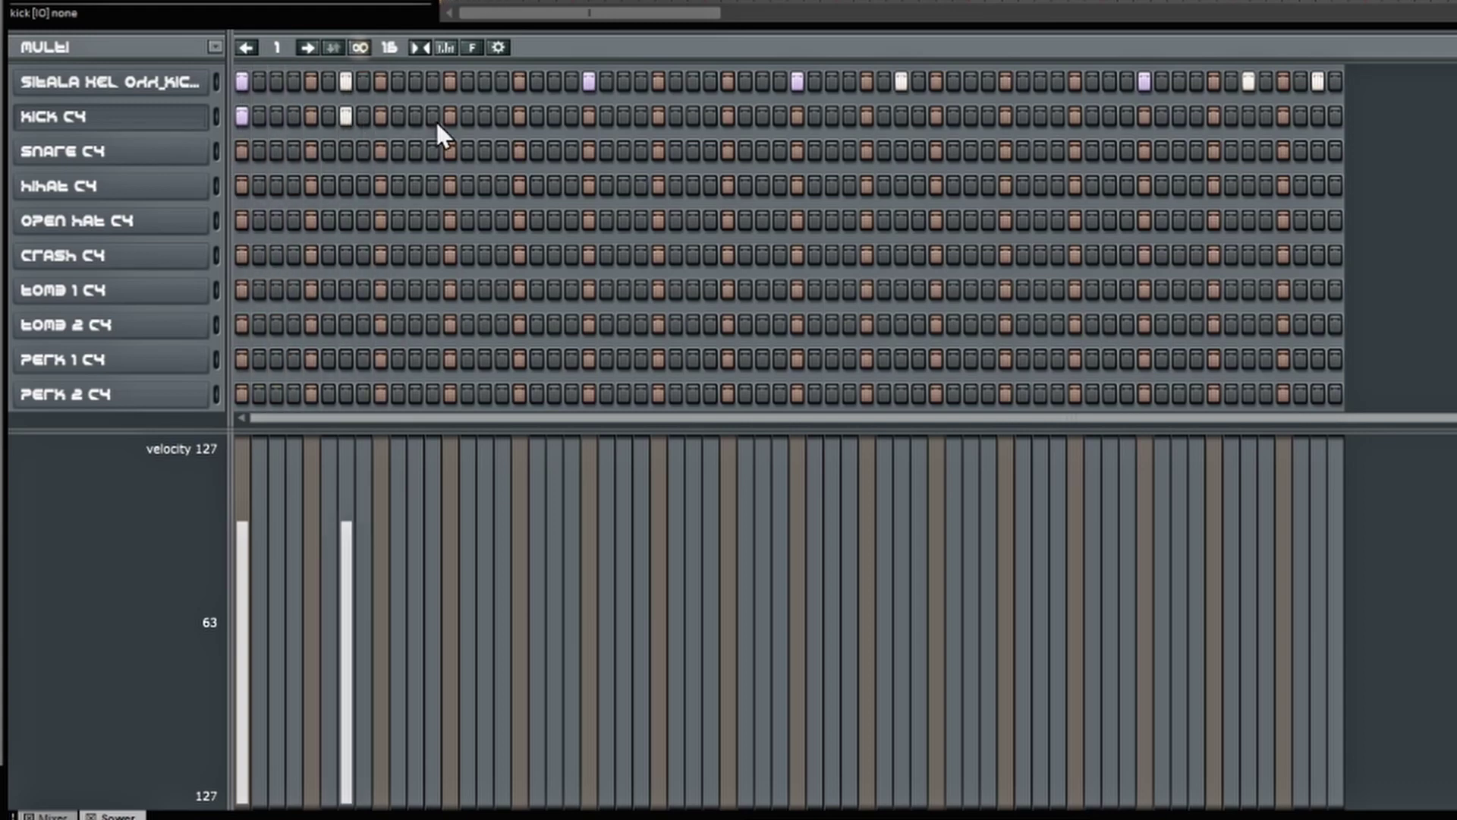
pyautogui.click(589, 117)
pyautogui.click(795, 118)
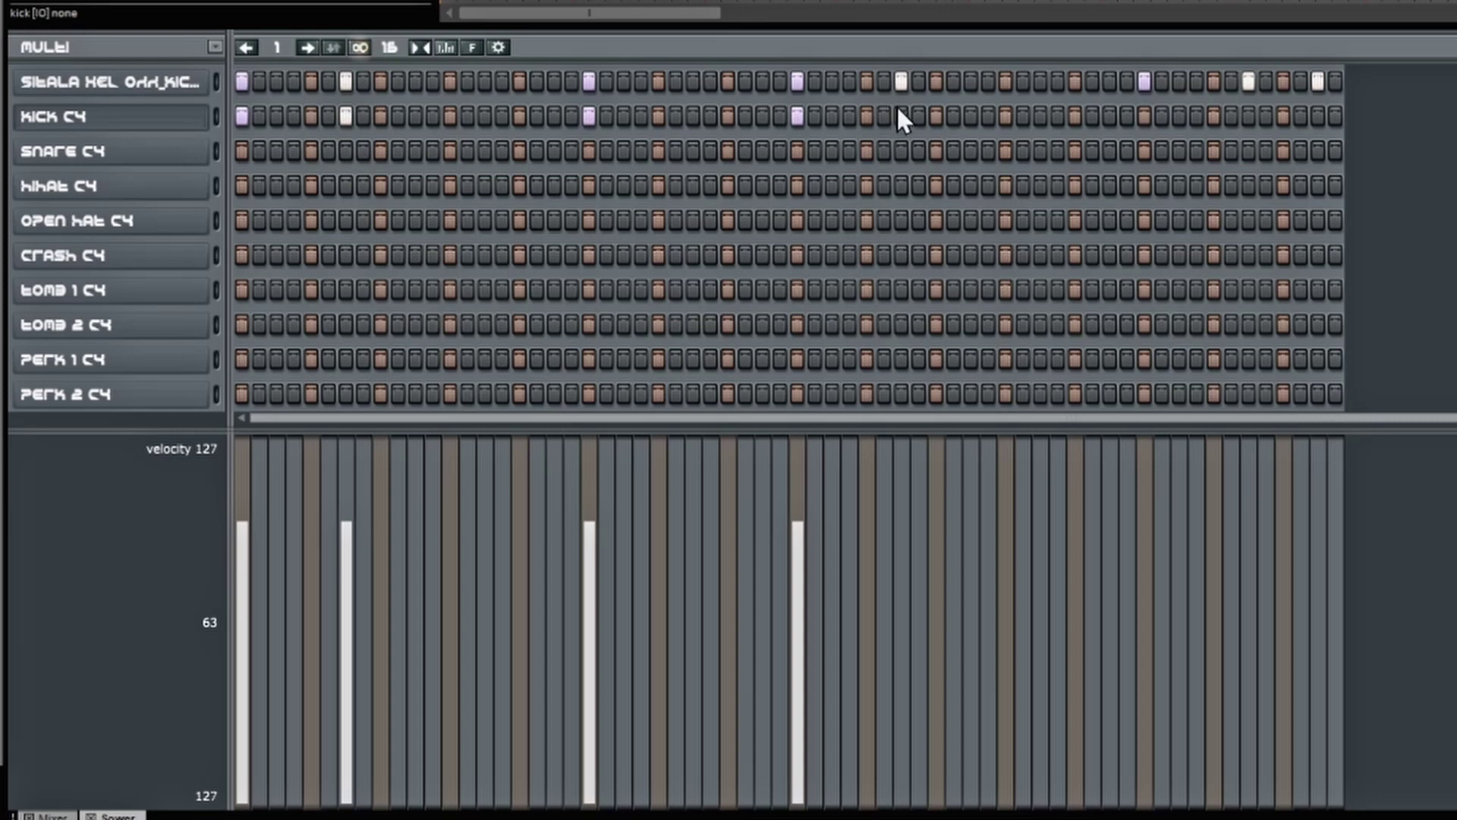
pyautogui.click(902, 117)
pyautogui.click(1144, 118)
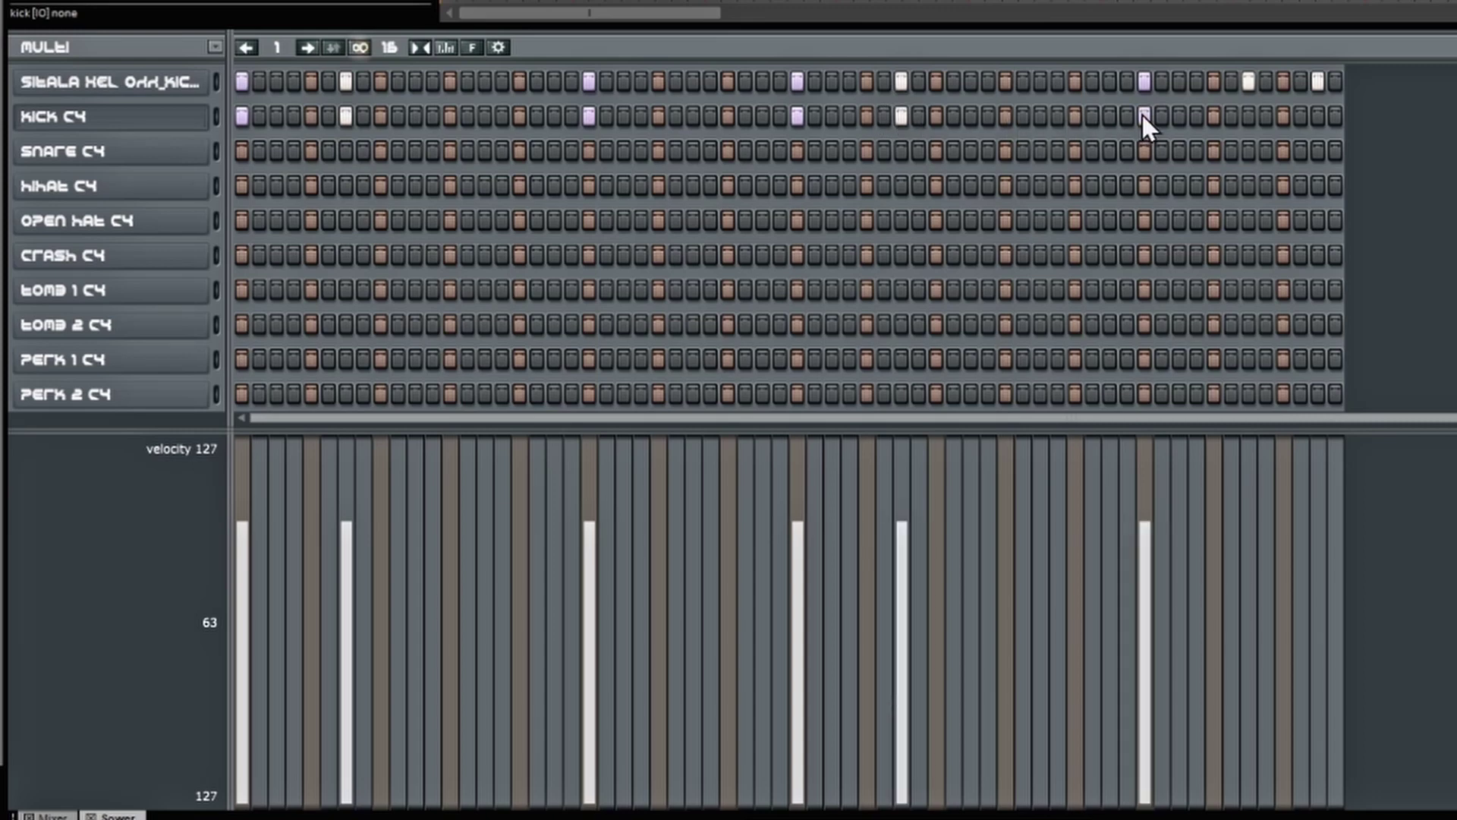
pyautogui.click(1250, 116)
pyautogui.click(1319, 117)
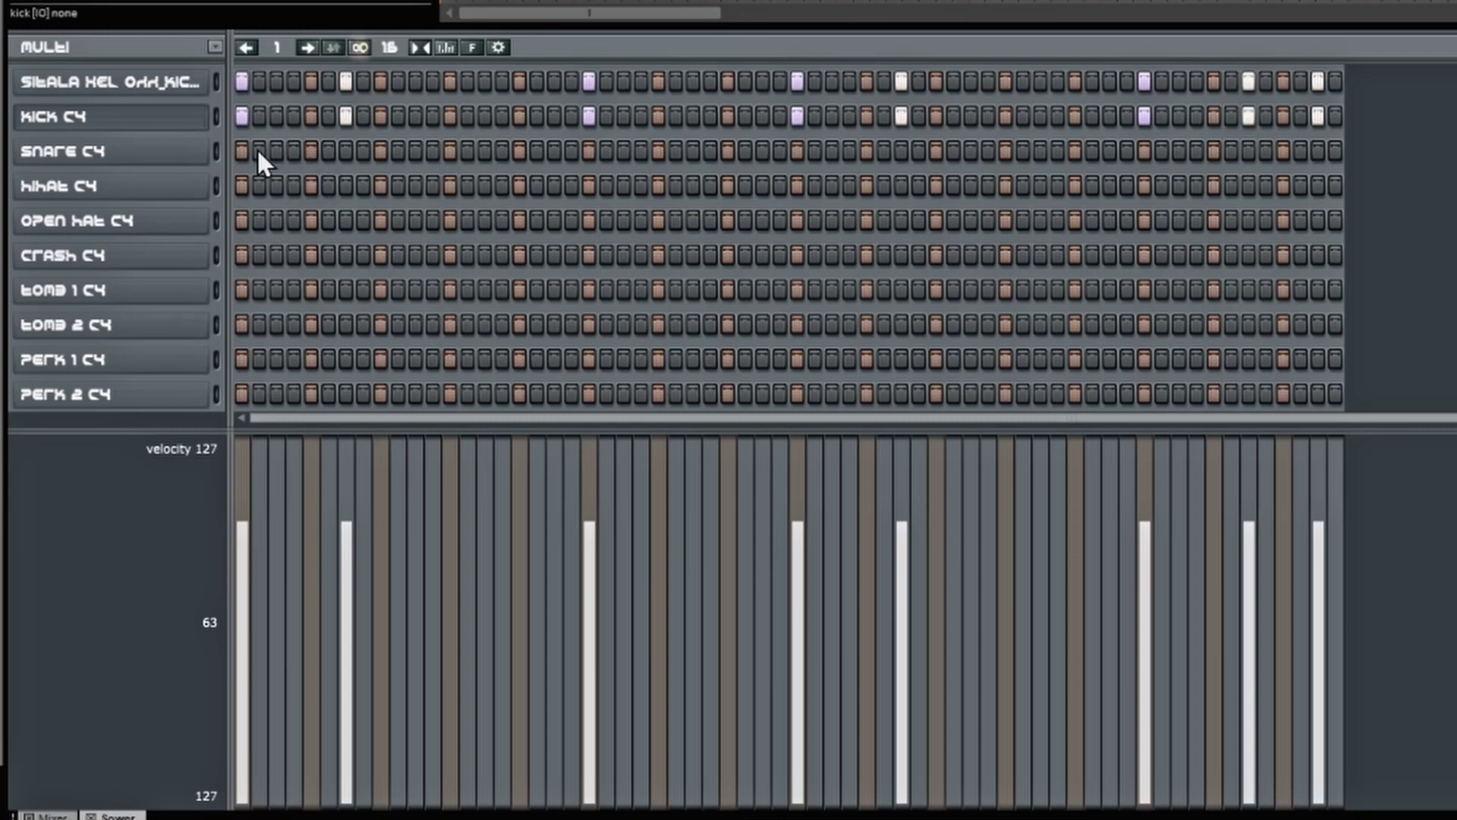
pyautogui.click(190, 163)
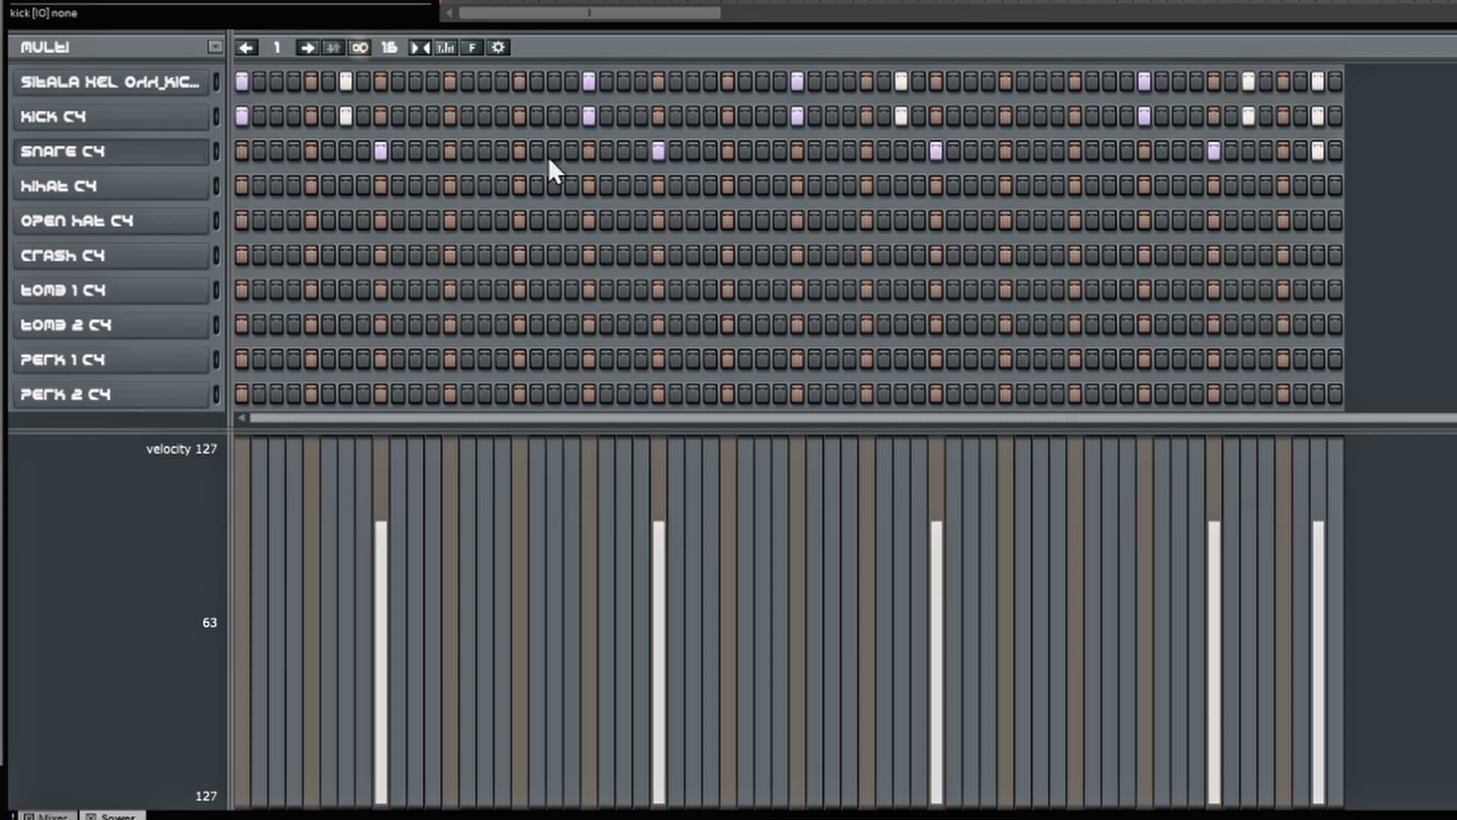
# - Open the hihat channel in single-channel mode
pyautogui.click(134, 188)
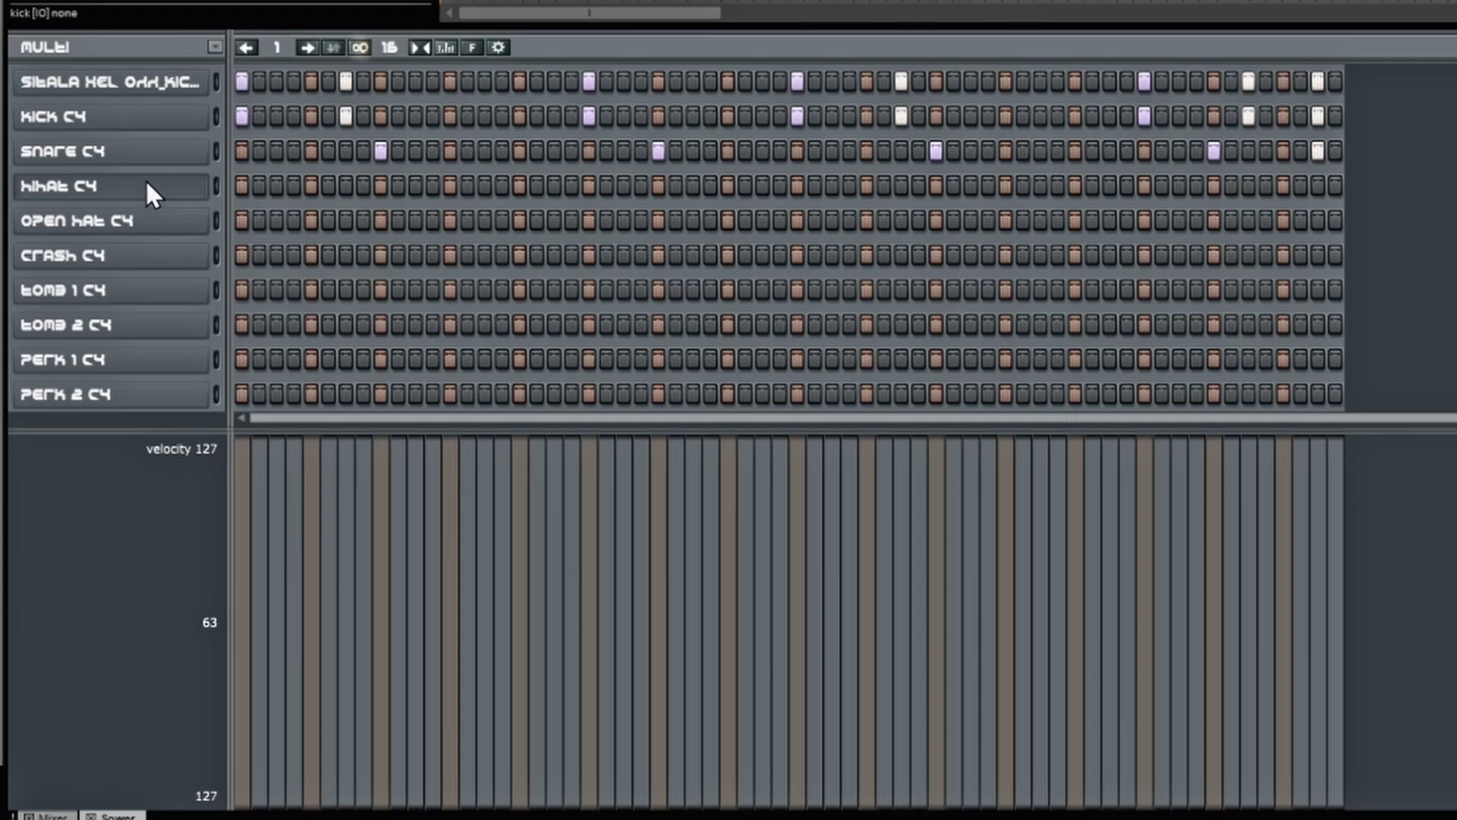
pyautogui.rightClick(147, 183)
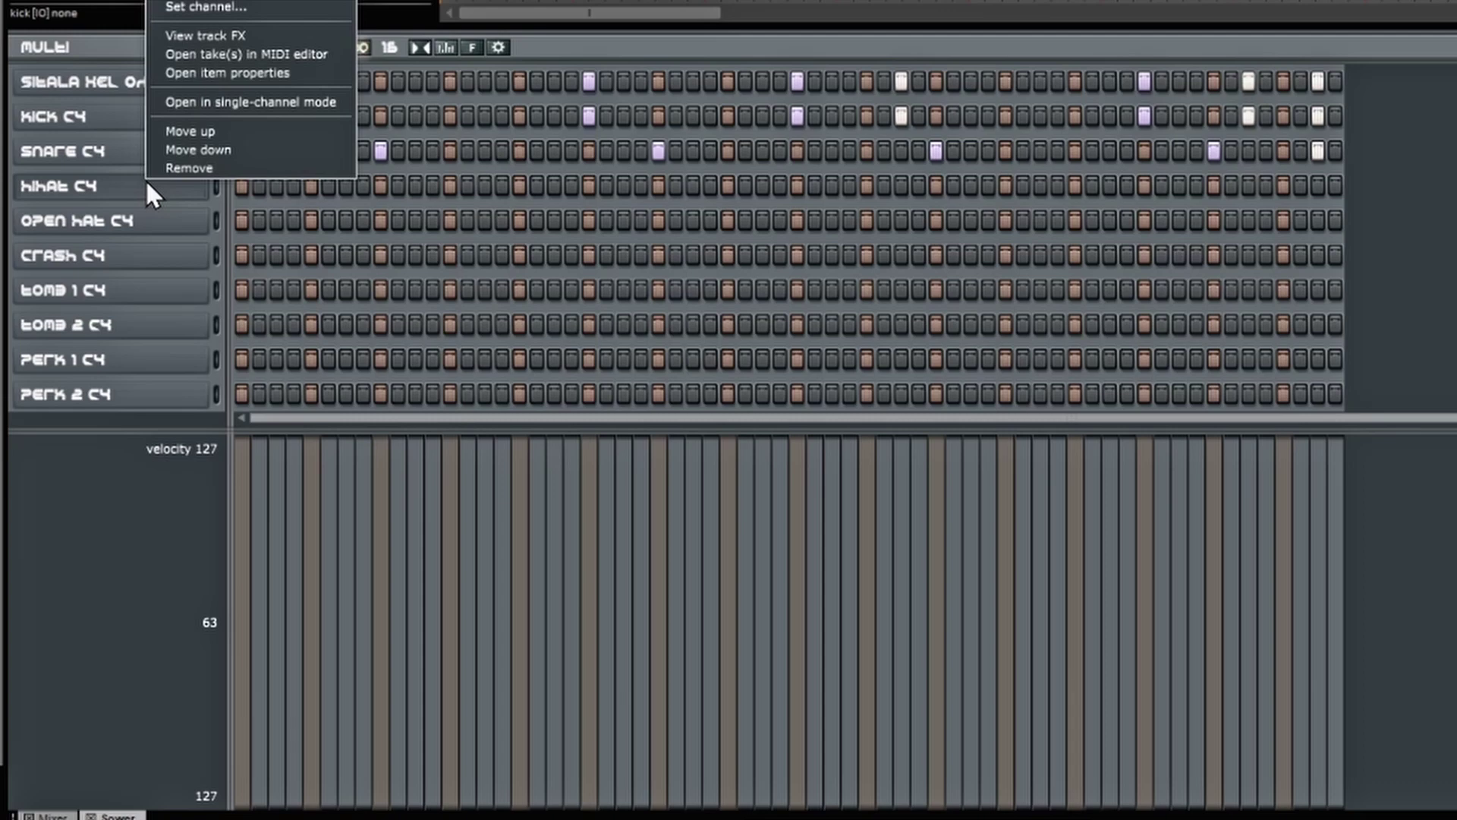
pyautogui.click(241, 107)
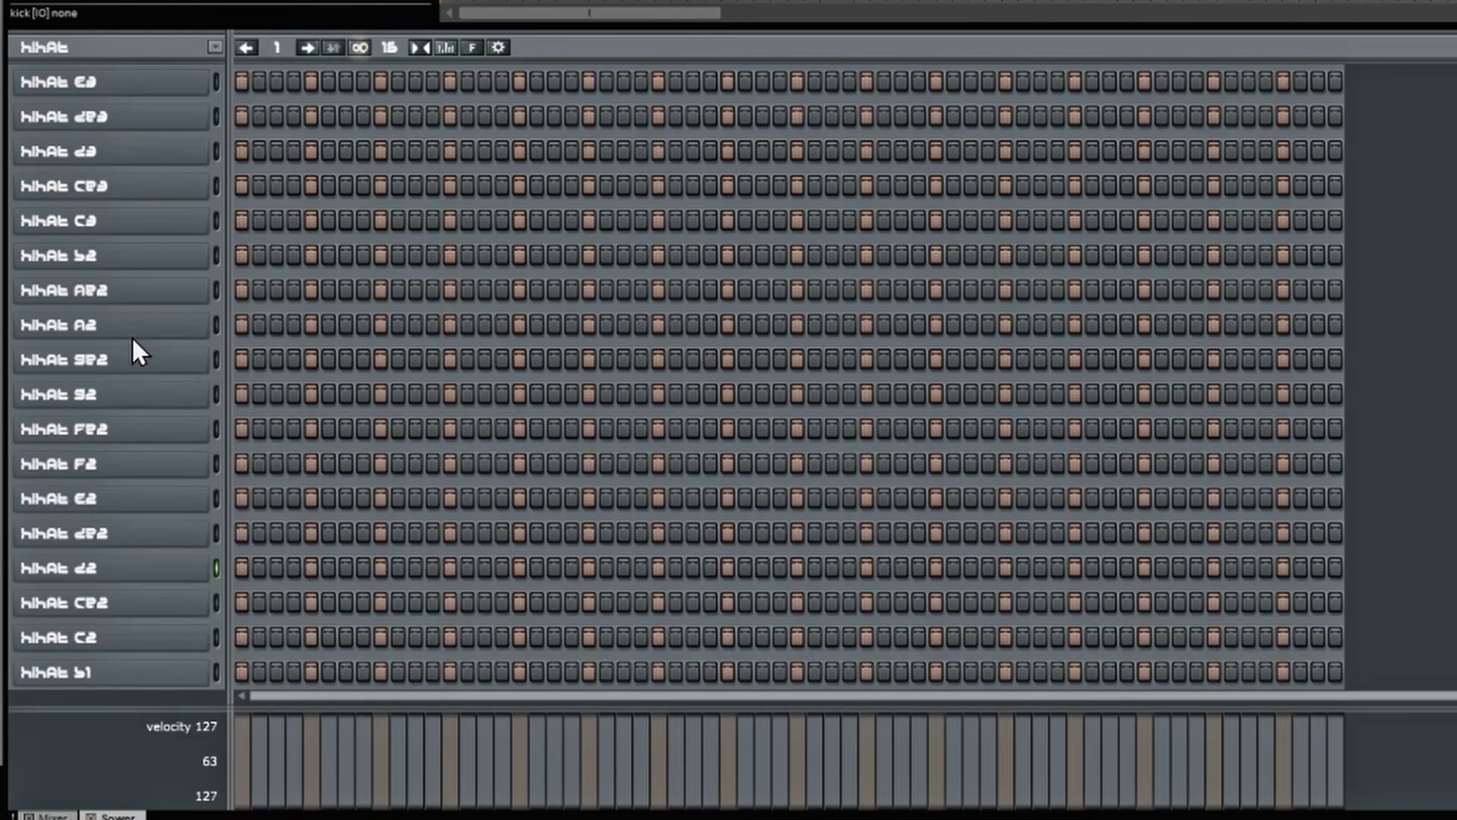
pyautogui.scroll(5, 152, 364)
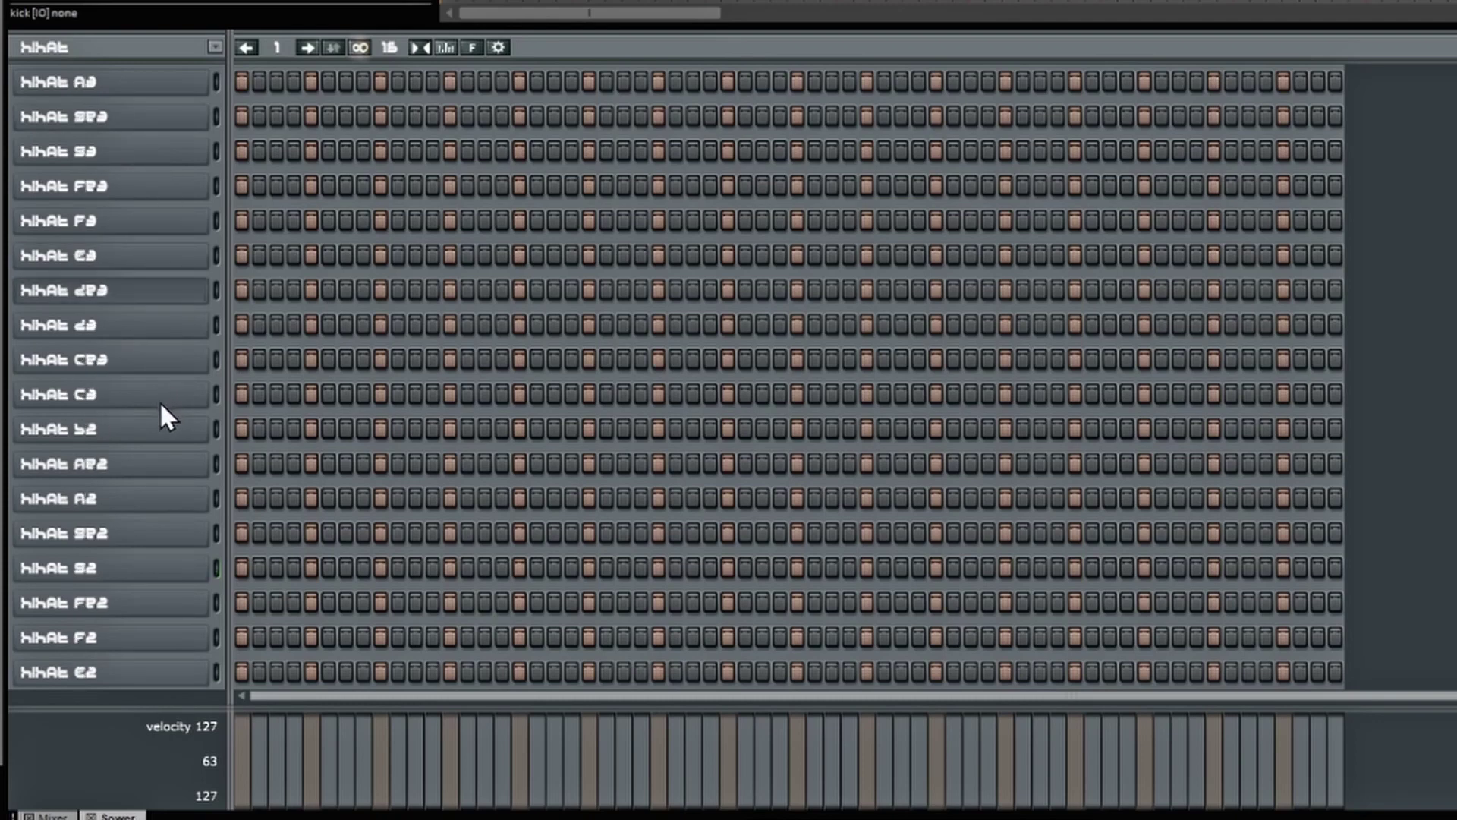
pyautogui.scroll(10, 163, 416)
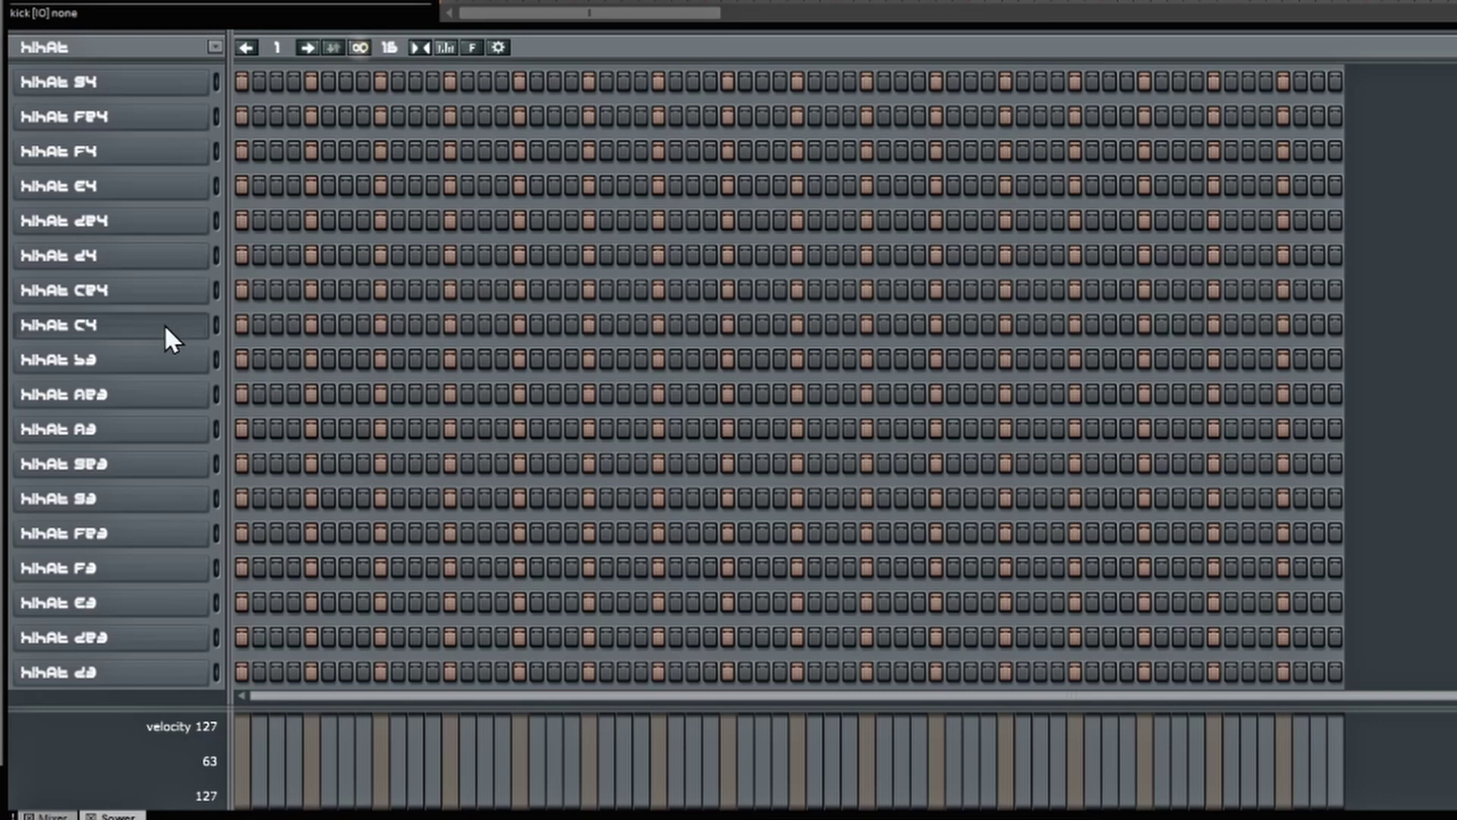
# - Place hihat C4 hits on steps 1, 3, 5, 7, 8, 9, 10, 12 and 13
pyautogui.click(241, 325)
pyautogui.click(276, 325)
pyautogui.click(311, 325)
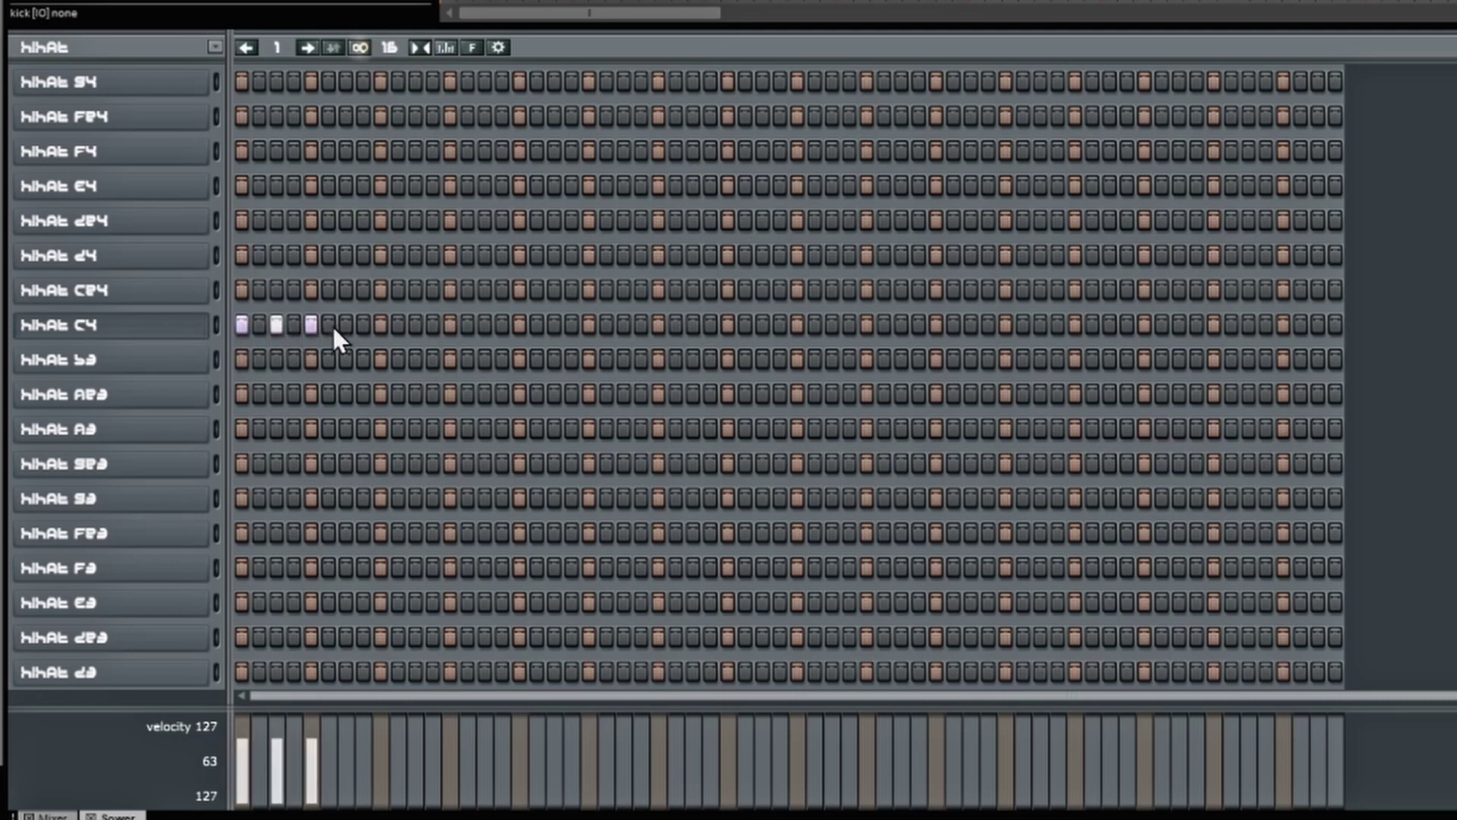
pyautogui.click(346, 324)
pyautogui.click(363, 325)
pyautogui.click(381, 325)
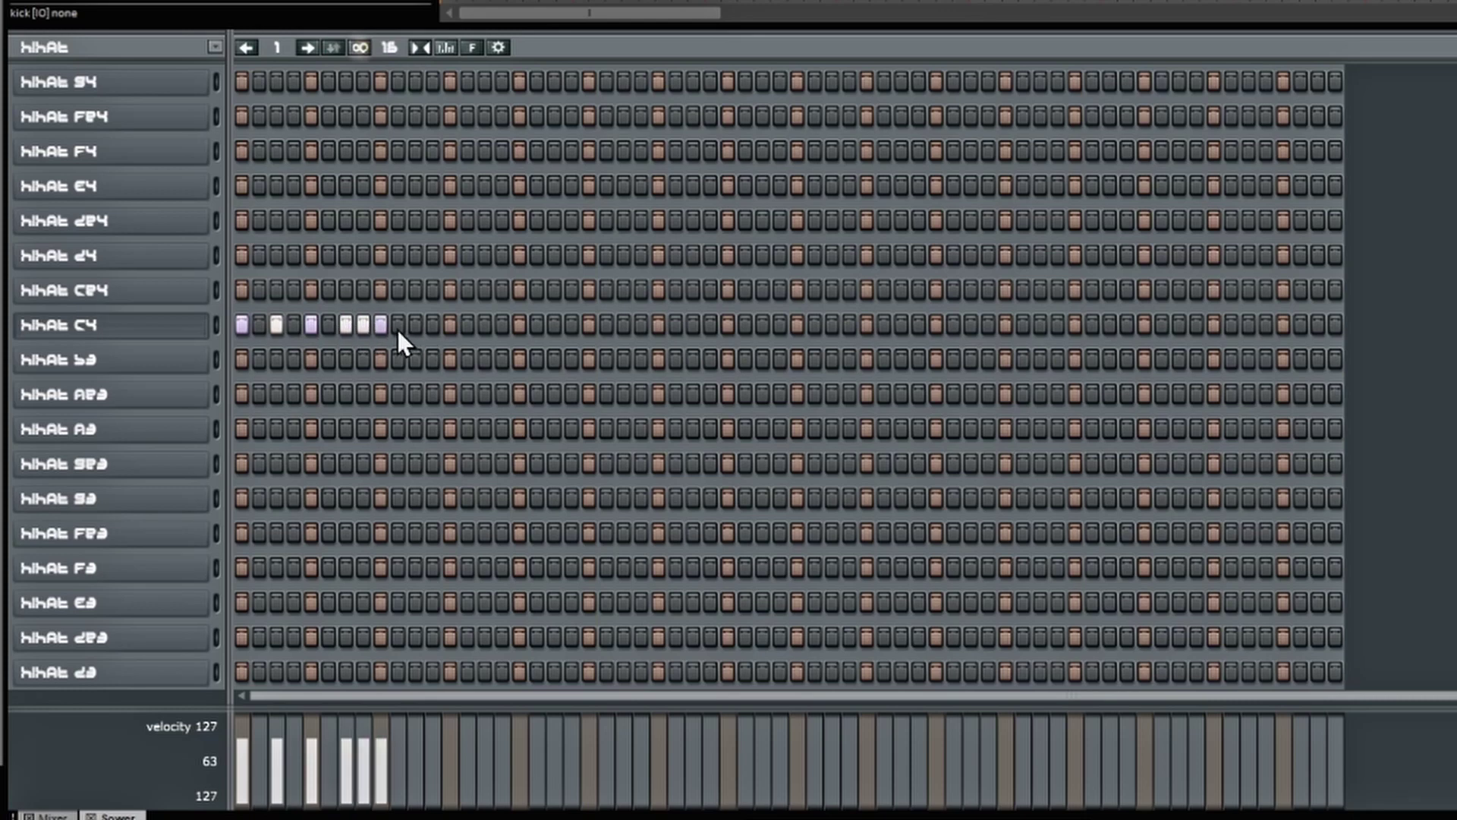
pyautogui.click(399, 325)
pyautogui.click(433, 324)
pyautogui.click(450, 325)
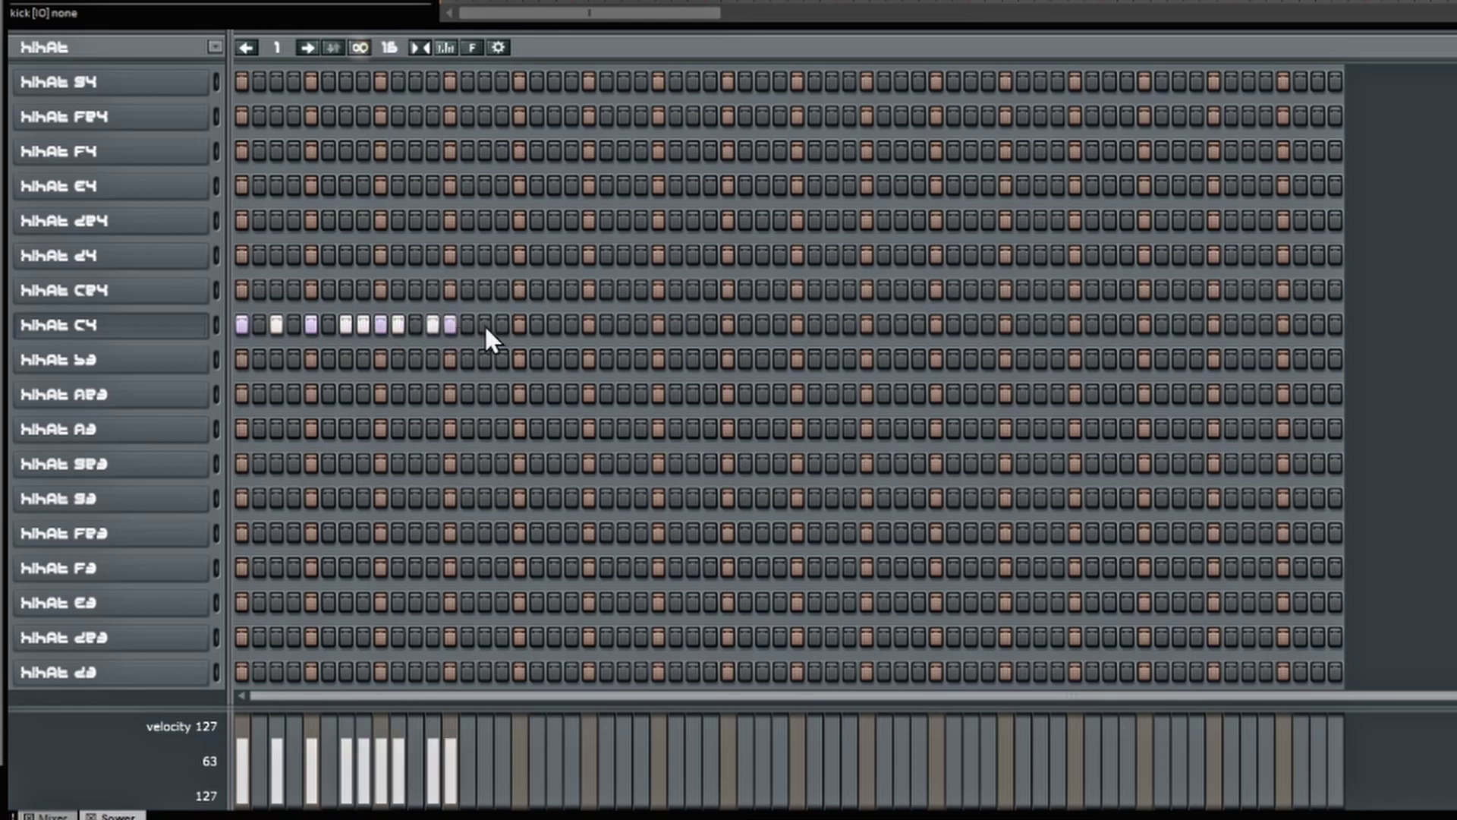
# - Draw scattered hihat notes across the A3, A#3, B3 and C4 rows between steps 17 and 42
pyautogui.click(519, 393)
pyautogui.moveTo(658, 359); pyautogui.dragTo(763, 359)
pyautogui.click(745, 325)
pyautogui.moveTo(814, 429); pyautogui.dragTo(850, 429)
pyautogui.moveTo(919, 428); pyautogui.dragTo(954, 429)
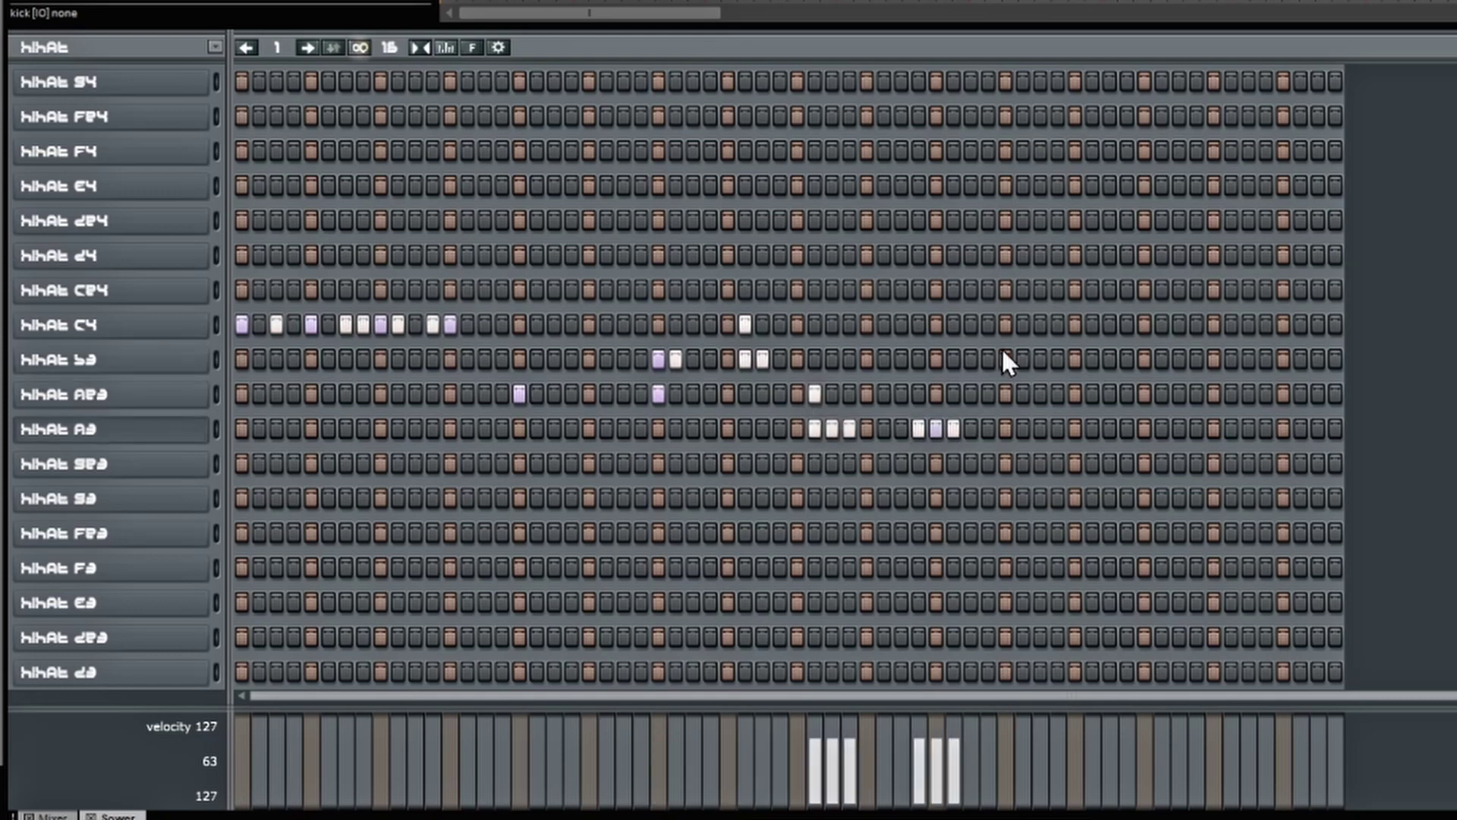
# - Draw a descending hihat run from C4 on step 45 down to G#3 on step 51
pyautogui.moveTo(1006, 324); pyautogui.dragTo(1023, 325)
pyautogui.moveTo(1040, 359); pyautogui.dragTo(1058, 359)
pyautogui.click(1075, 429)
pyautogui.click(1093, 429)
pyautogui.moveTo(1092, 463); pyautogui.dragTo(1111, 463)
# - Add hihat notes on steps 55 to 60 of F#4, 62 and 63 of D4, 62 of G#3 and 64 of C4
pyautogui.moveTo(1179, 116); pyautogui.dragTo(1267, 116)
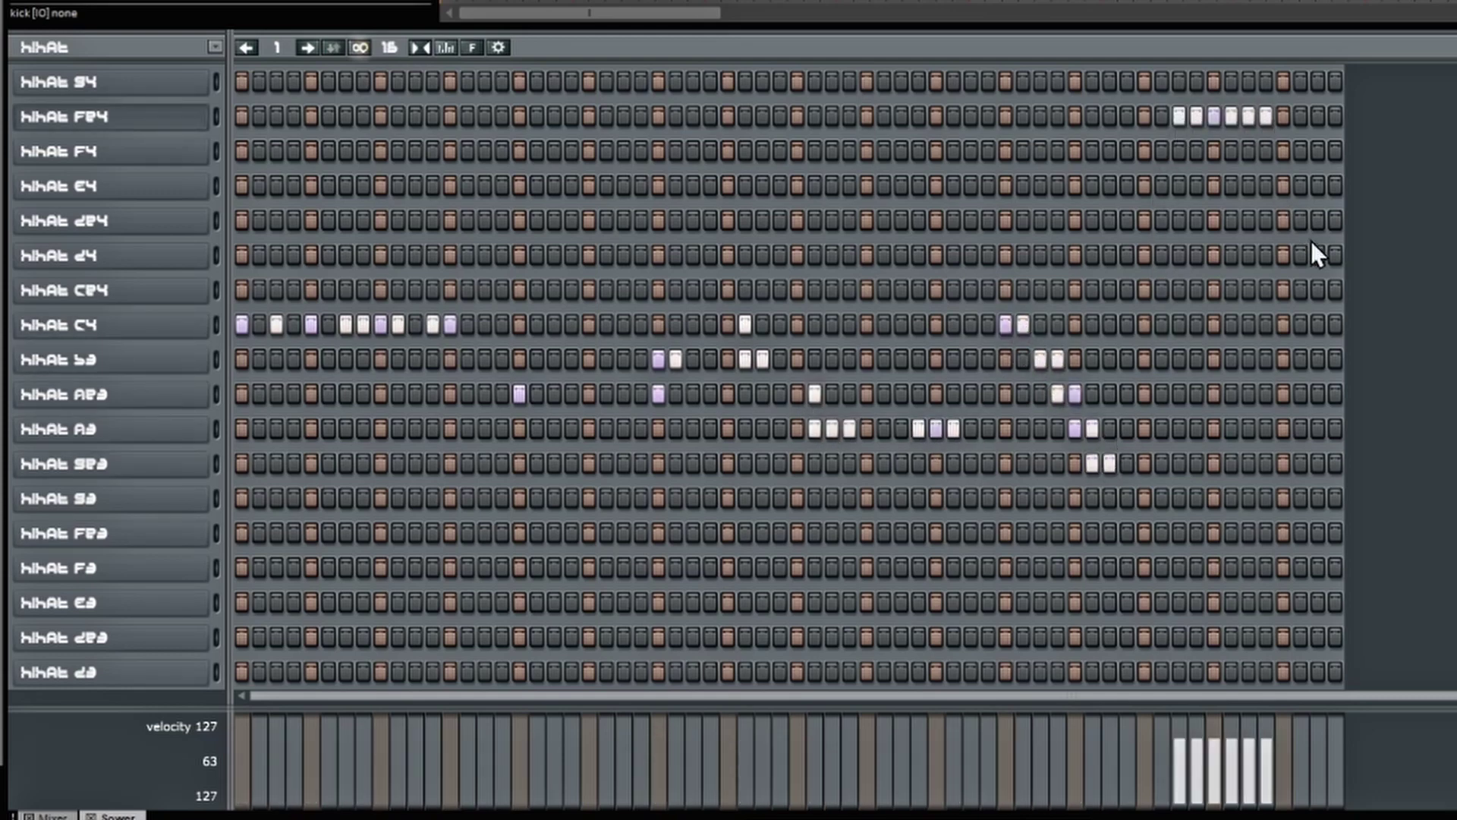
pyautogui.moveTo(1318, 255); pyautogui.dragTo(1301, 255)
pyautogui.click(1301, 463)
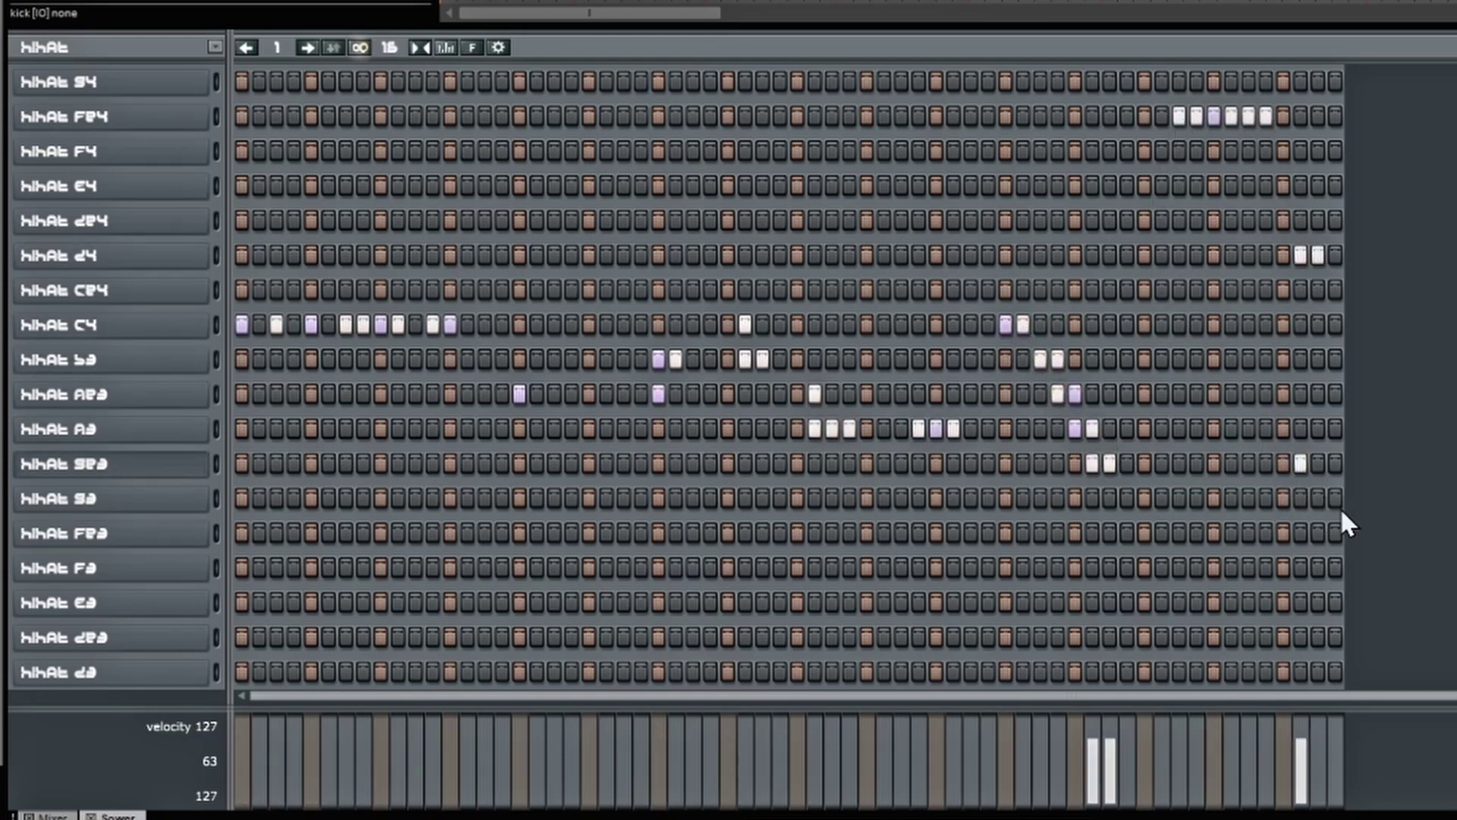
pyautogui.click(1334, 327)
# - Add a hihat A3 note on step 5 and a descending run from G3 on step 9 to F3 on step 14, and audition the pattern
pyautogui.click(311, 429)
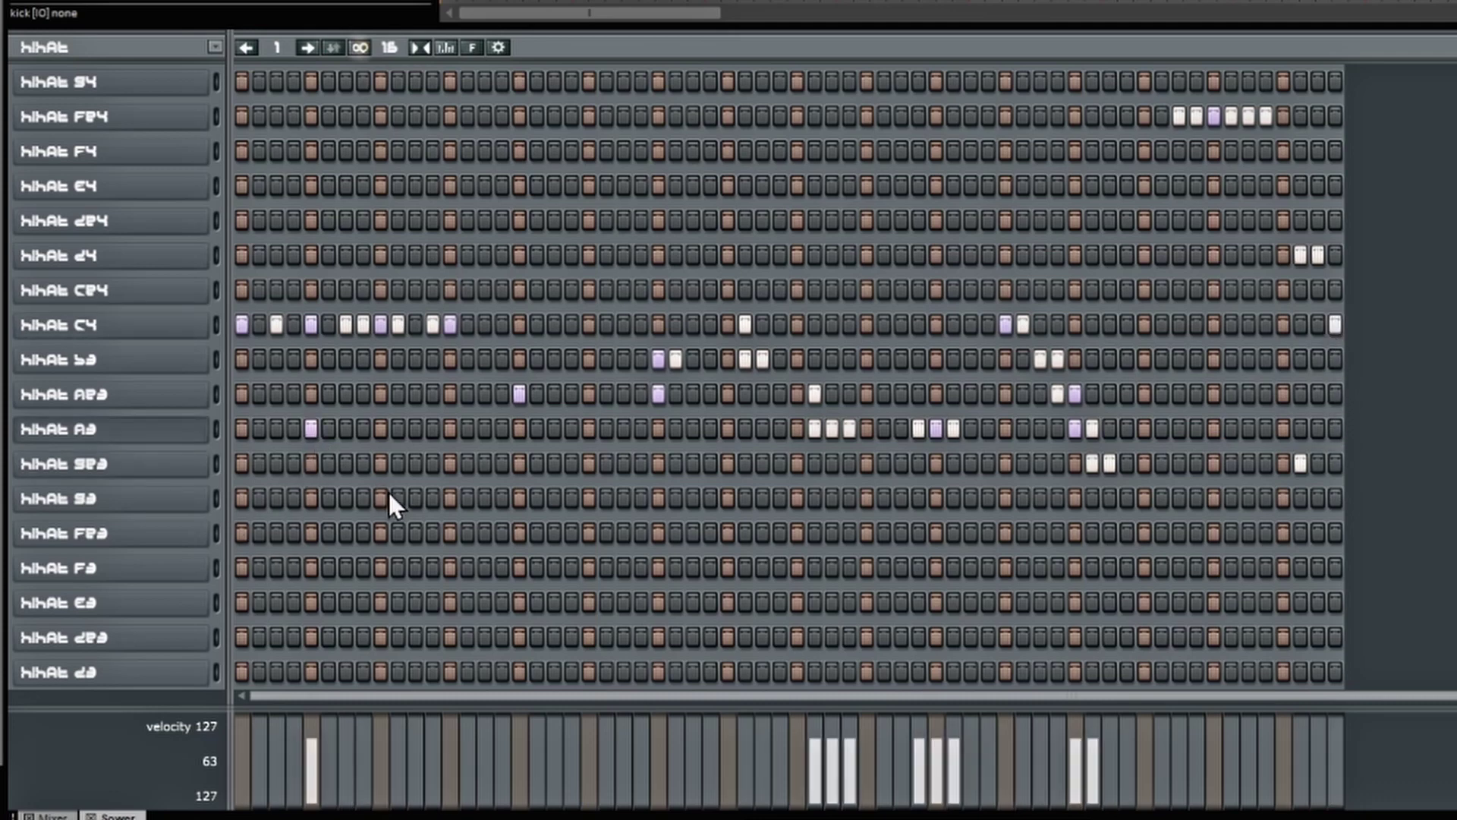
pyautogui.click(381, 498)
pyautogui.moveTo(399, 497)
pyautogui.mouseDown()
pyautogui.moveTo(437, 542)
pyautogui.moveTo(464, 544)
pyautogui.mouseUp()
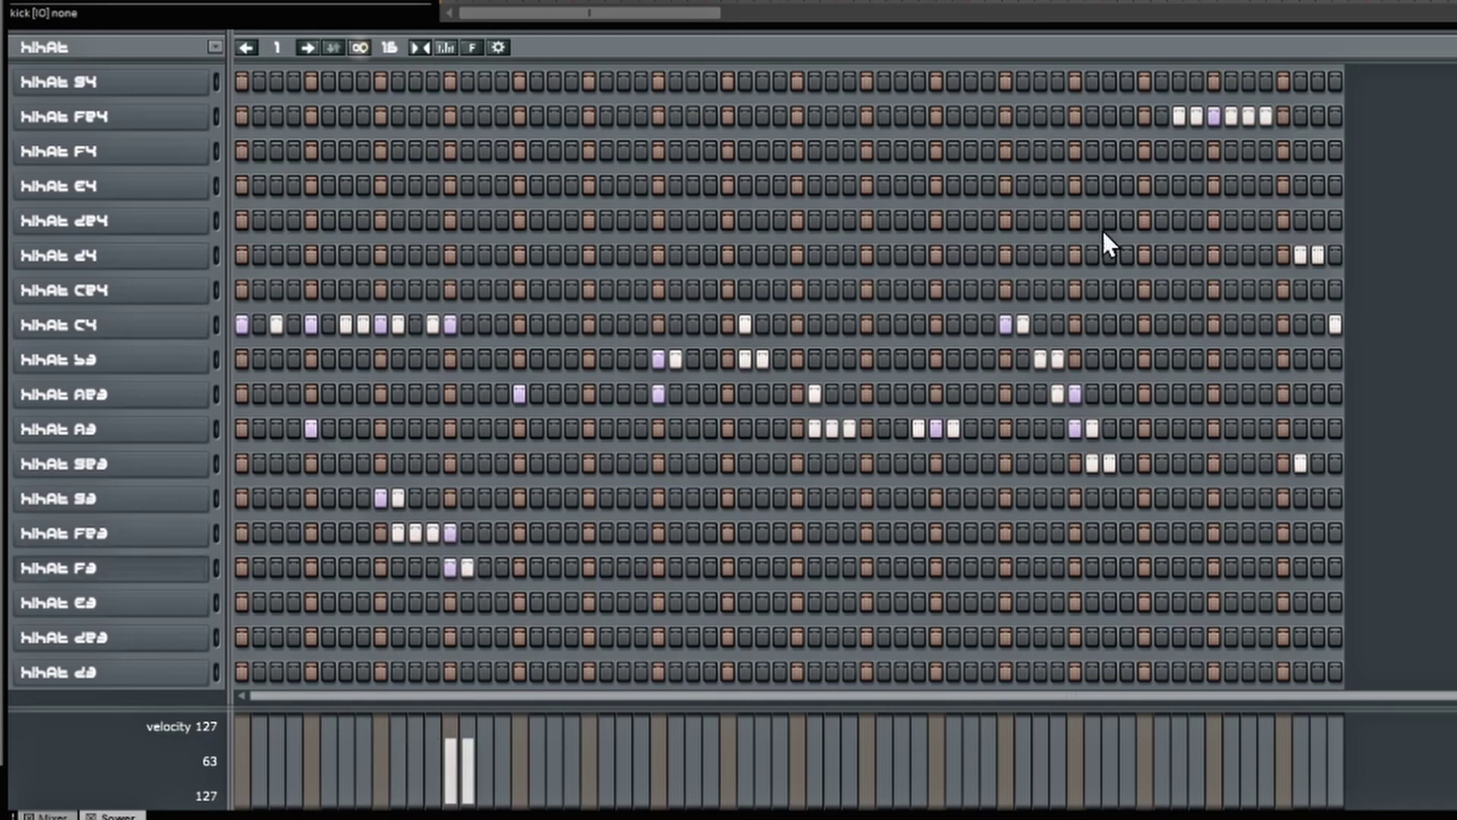
pyautogui.press('space')
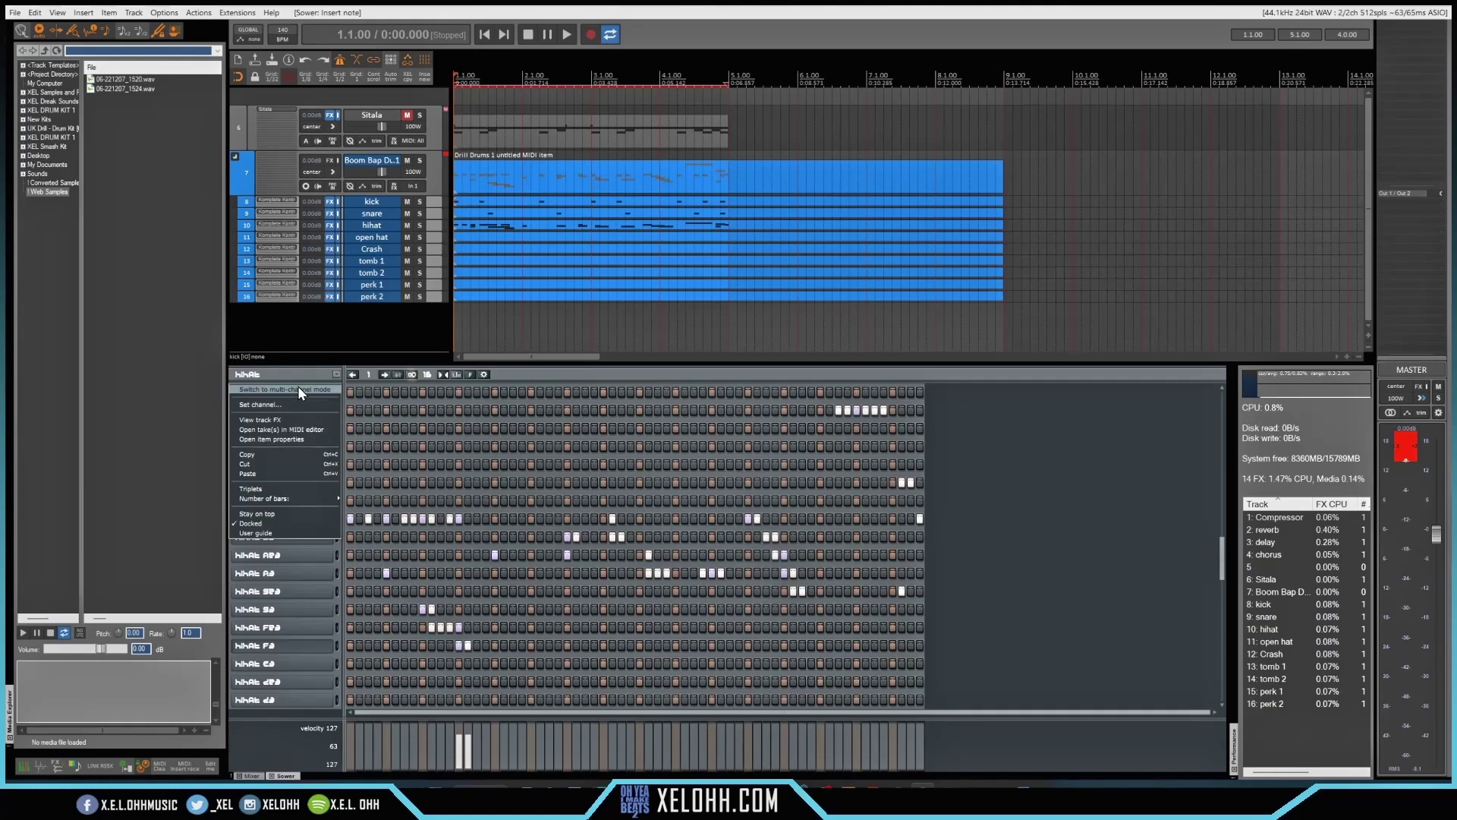
# - Switch to multi-channel mode, add open hat notes on steps 13, 29, 45 and 61, and audition the pattern
pyautogui.click(298, 386)
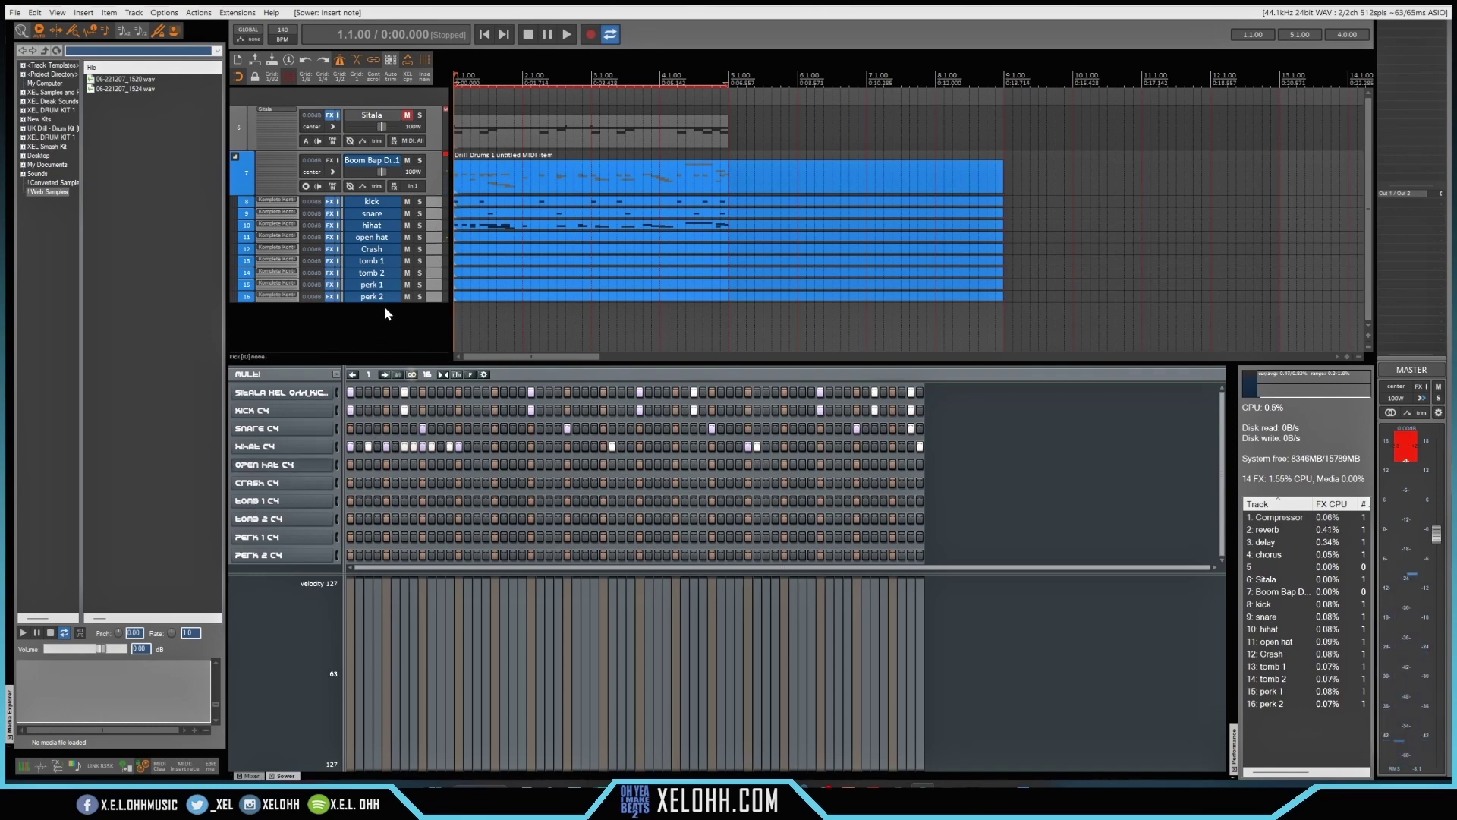
pyautogui.click(431, 237)
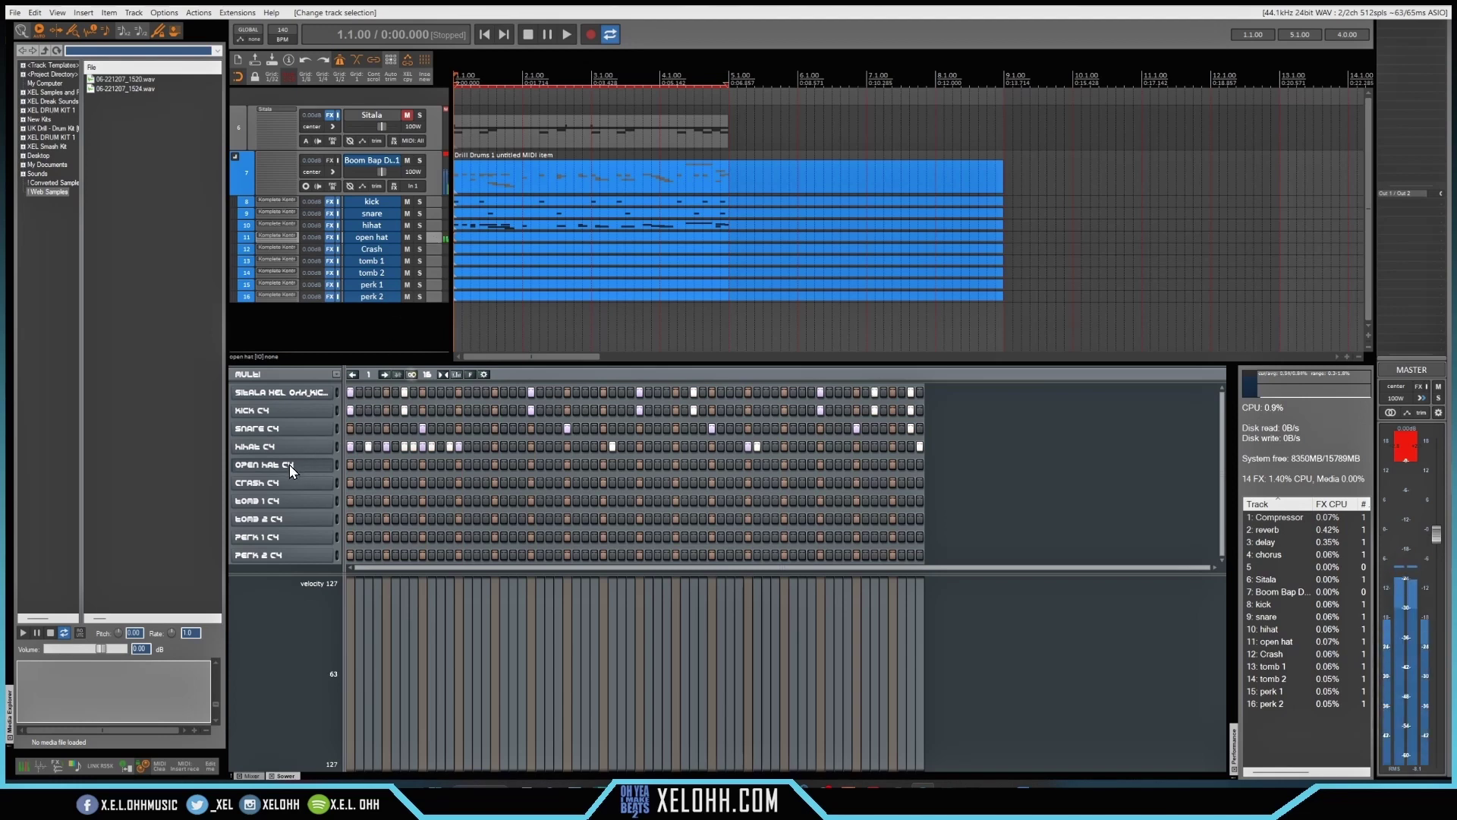
pyautogui.hotkey('ctrl', 'r')
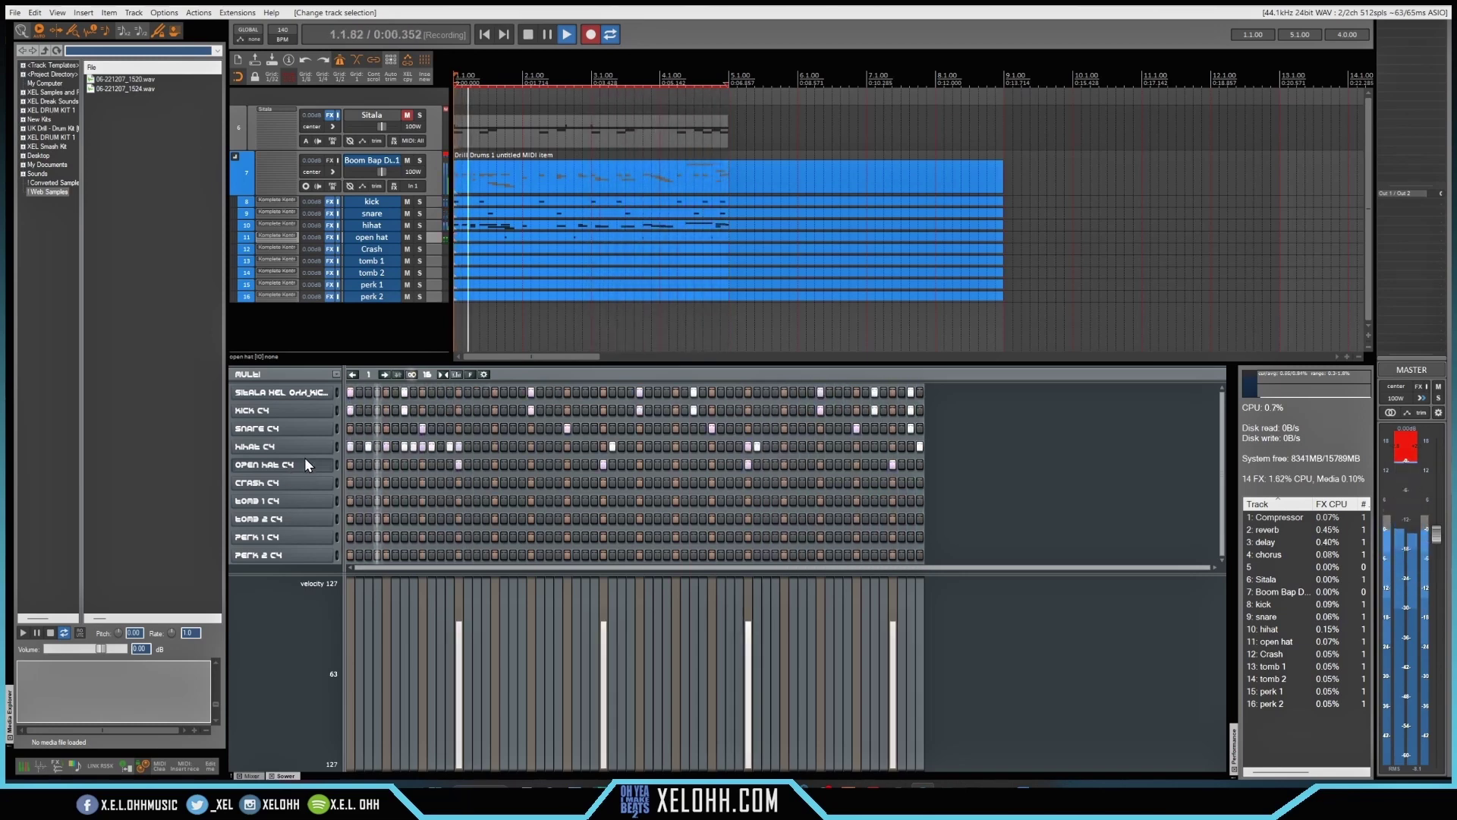
pyautogui.press('space')
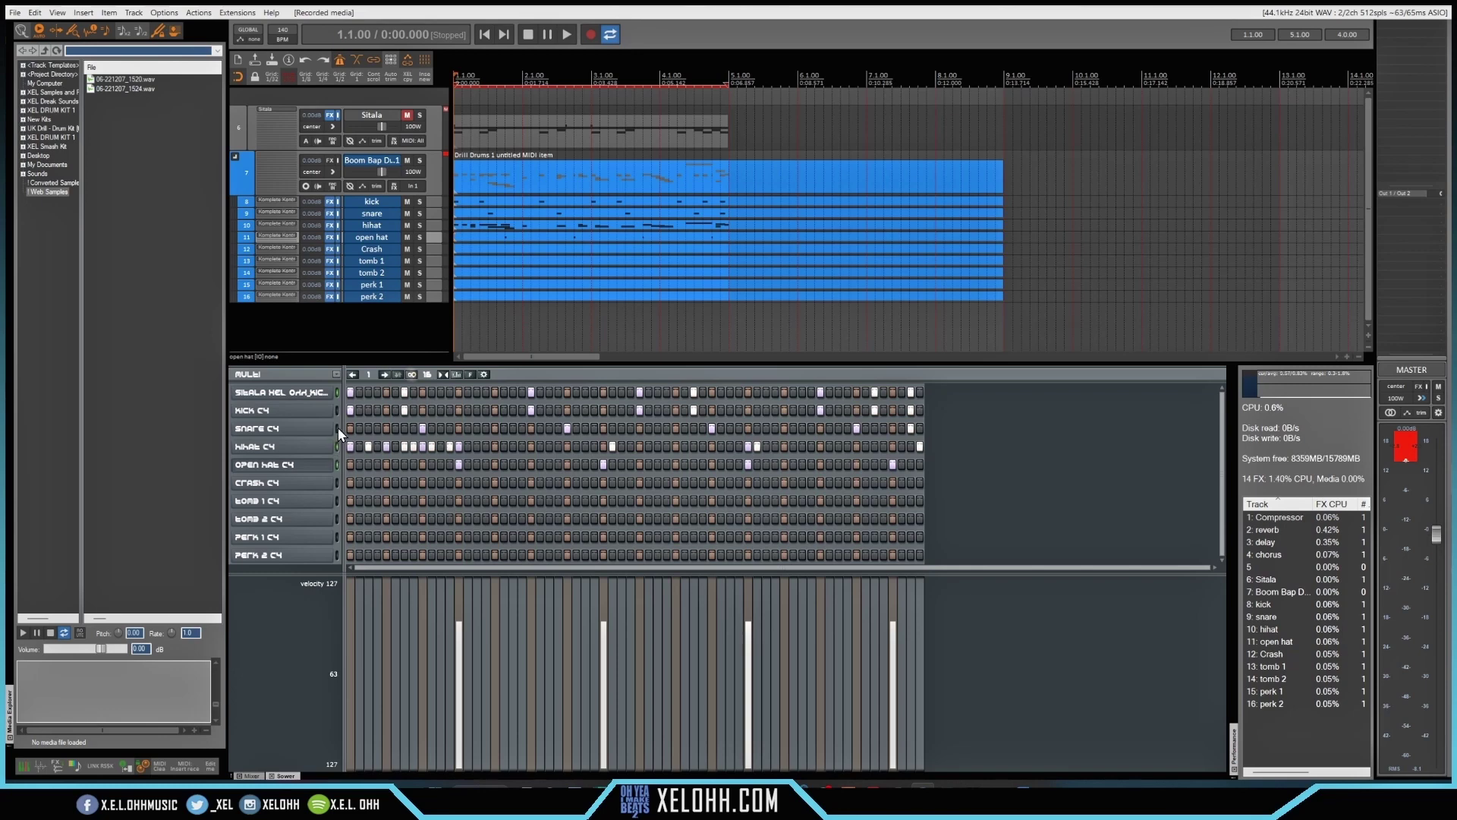
# - Copy all channels' notes from bars 1 to 4 and paste them into the sequencer page starting at bar 5
pyautogui.click(335, 375)
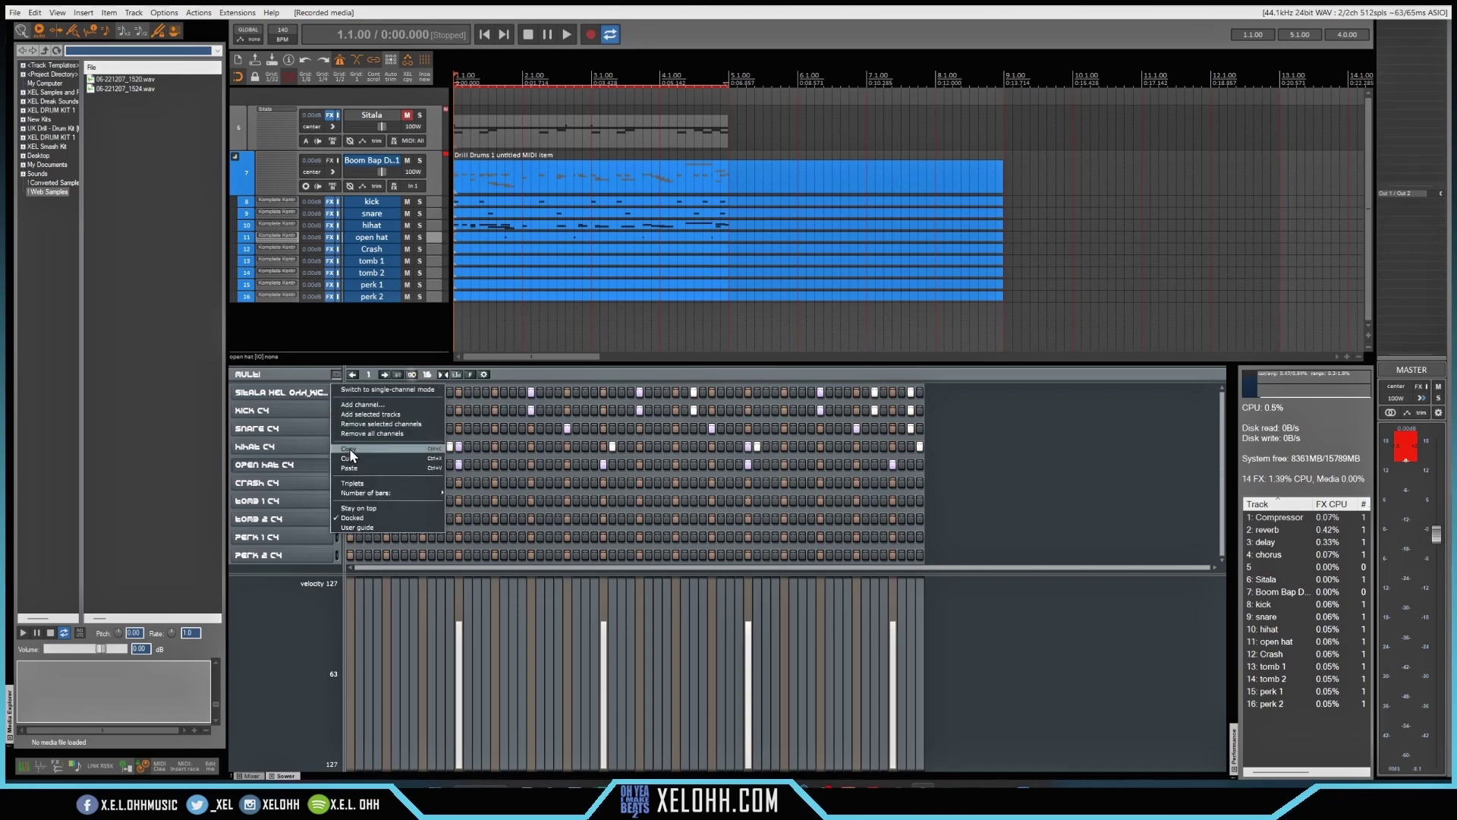
pyautogui.click(428, 449)
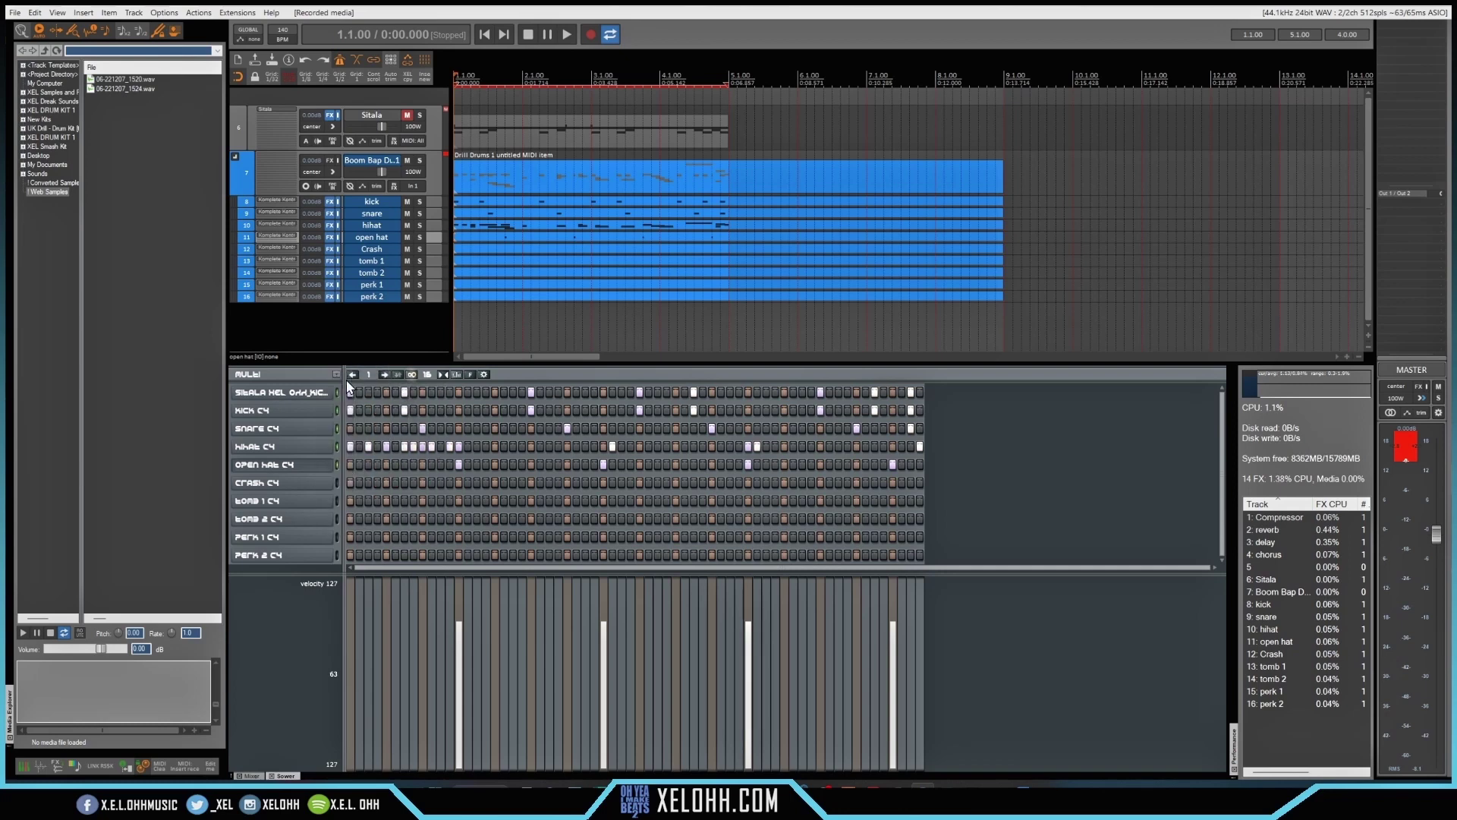
pyautogui.click(384, 375)
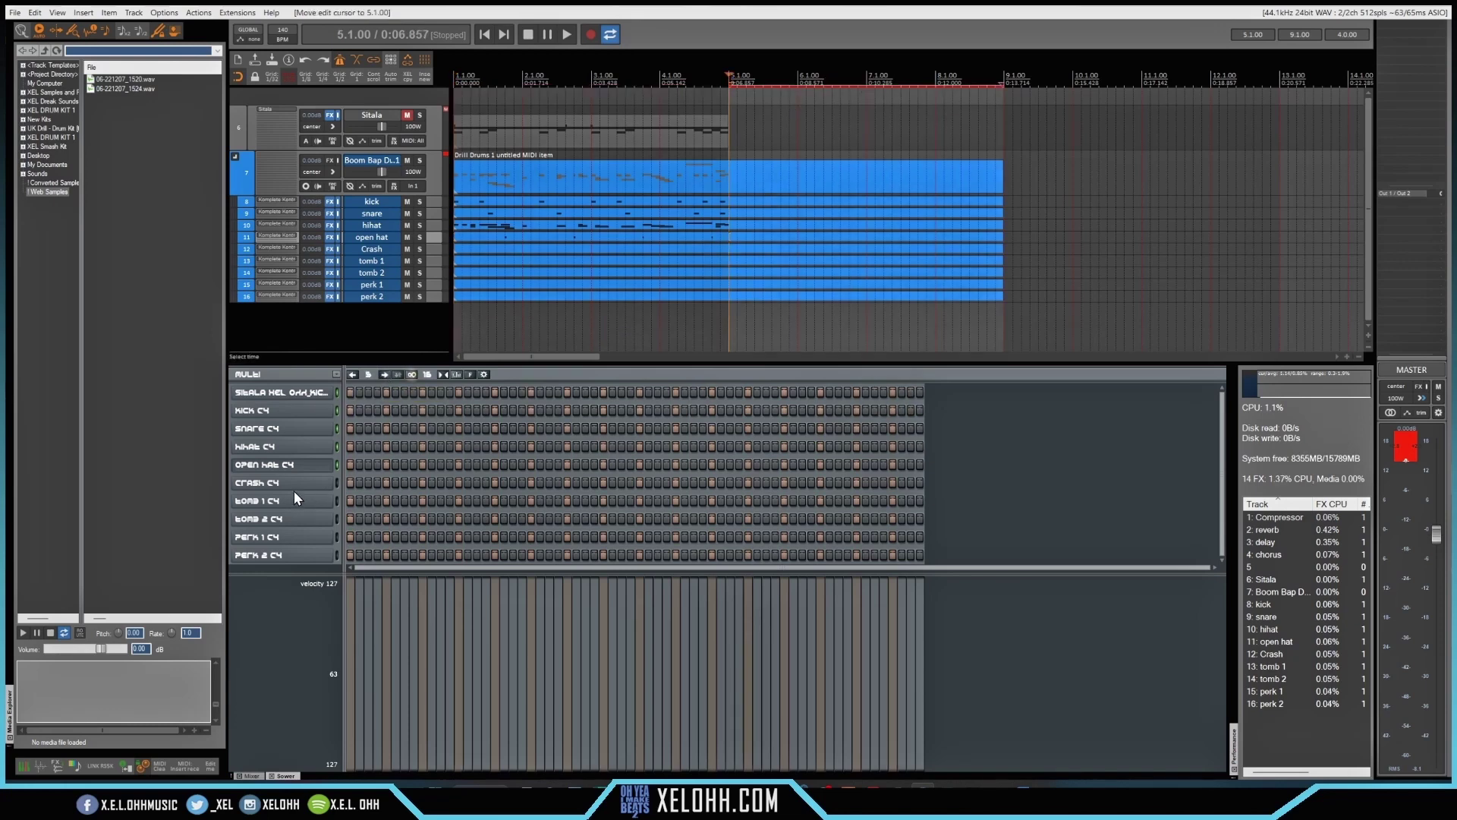
pyautogui.hotkey('ctrl', 'v')
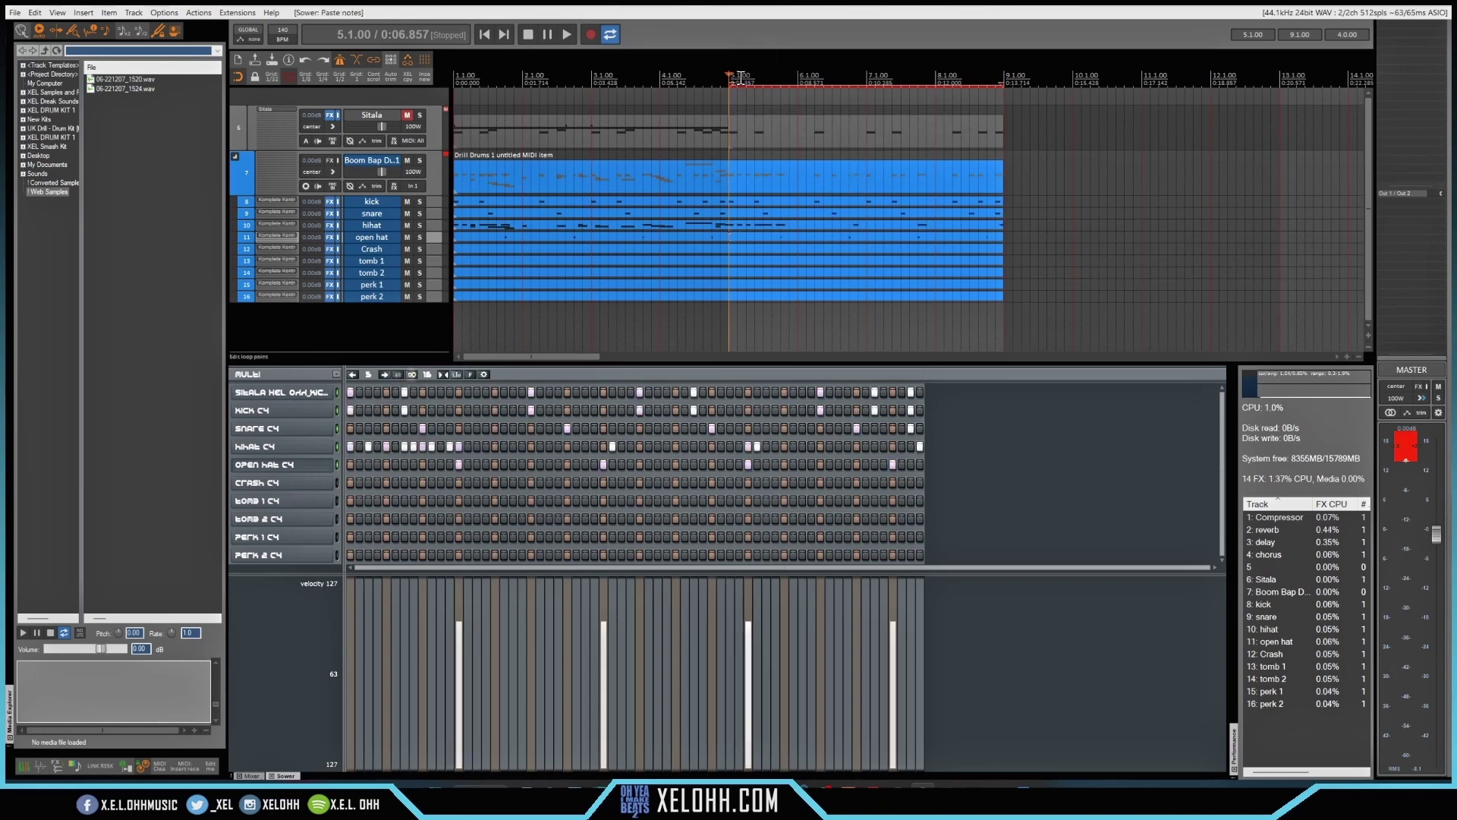
# - Extend the time selection back to 1.1.00 so it ends at 9.1.00, and audition the beat from the start
pyautogui.moveTo(730, 84); pyautogui.dragTo(454, 126)
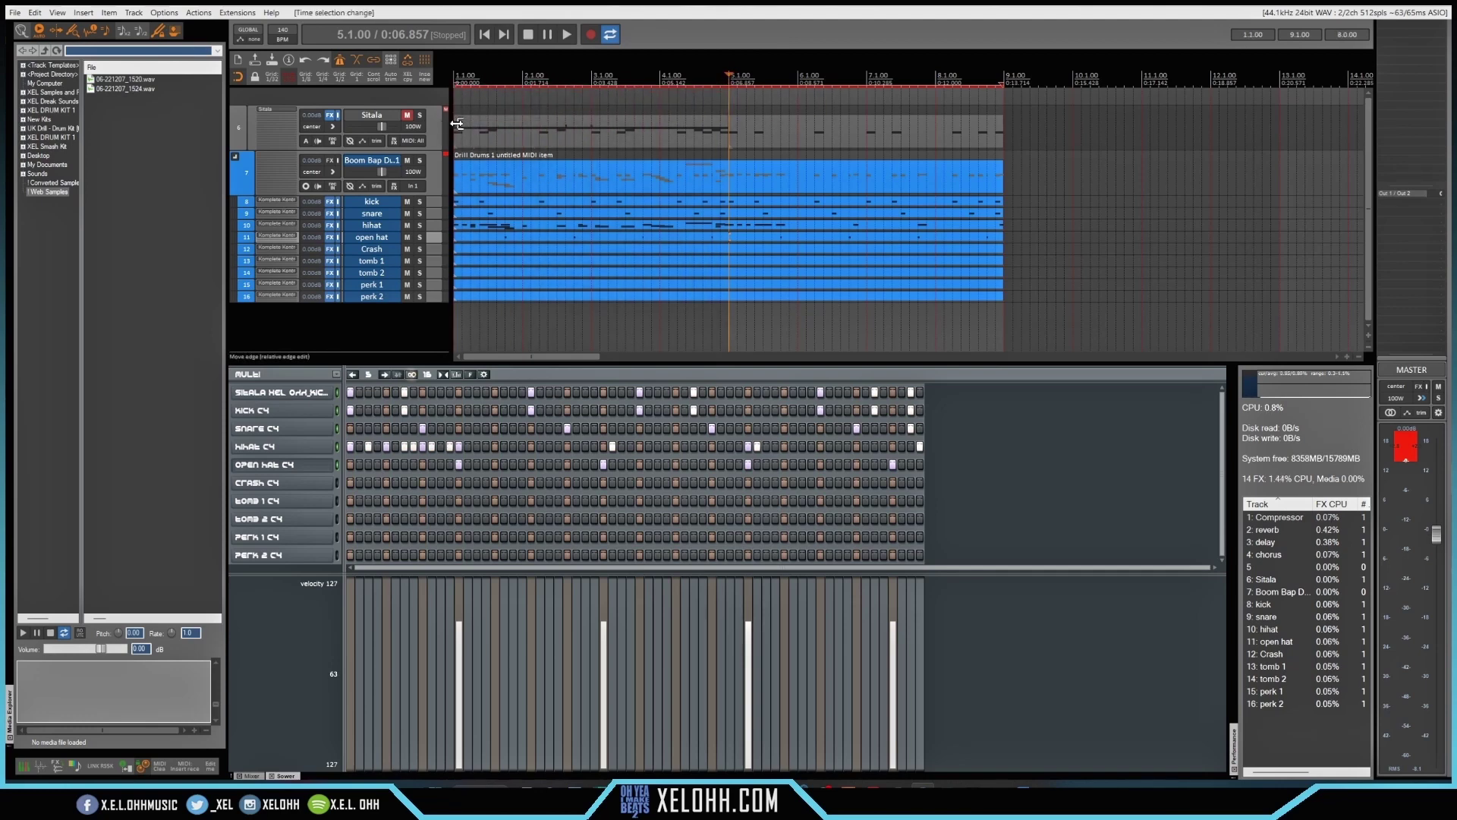
pyautogui.click(457, 124)
pyautogui.press('space')
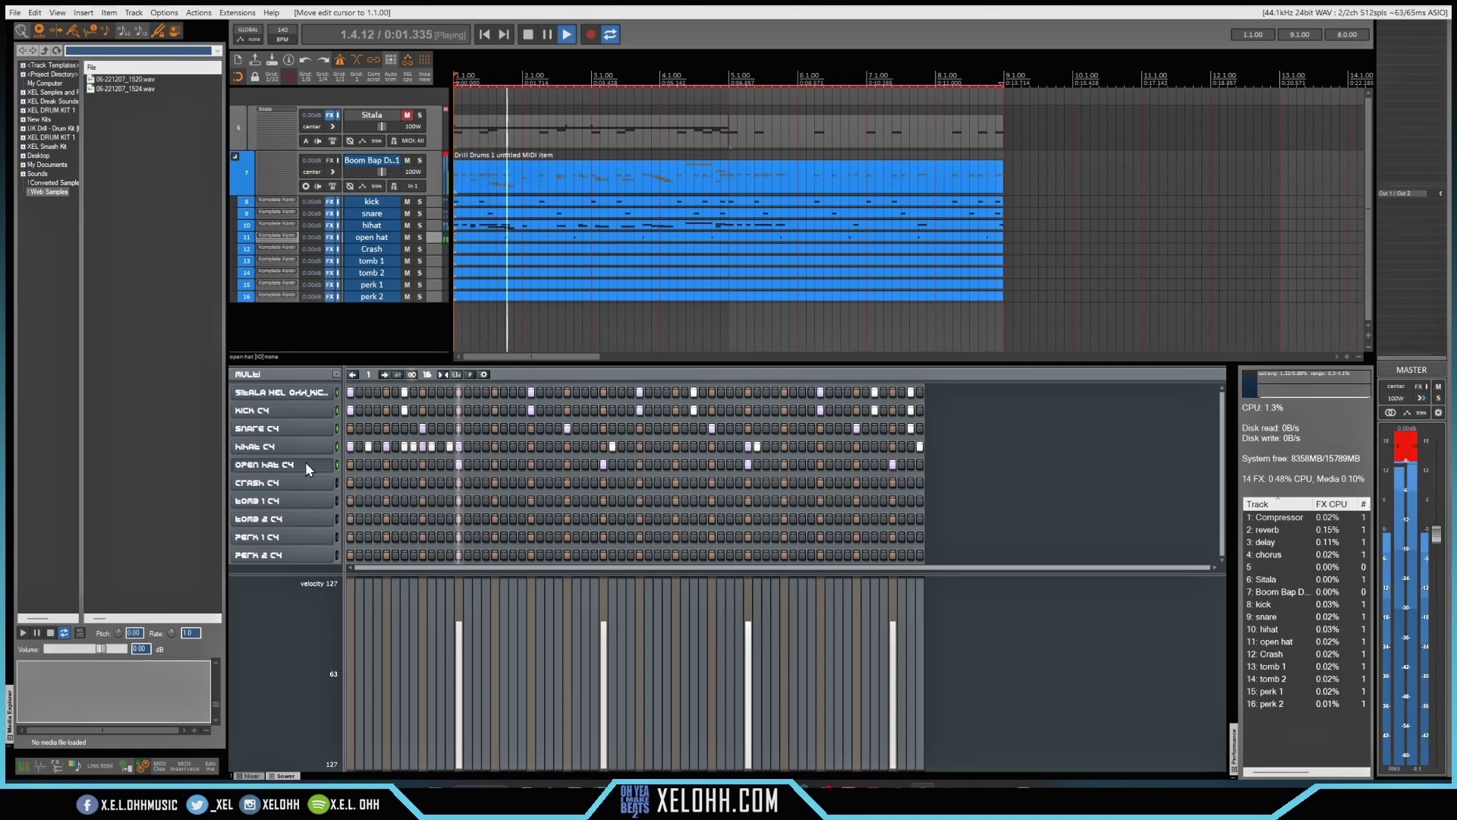
pyautogui.press('space')
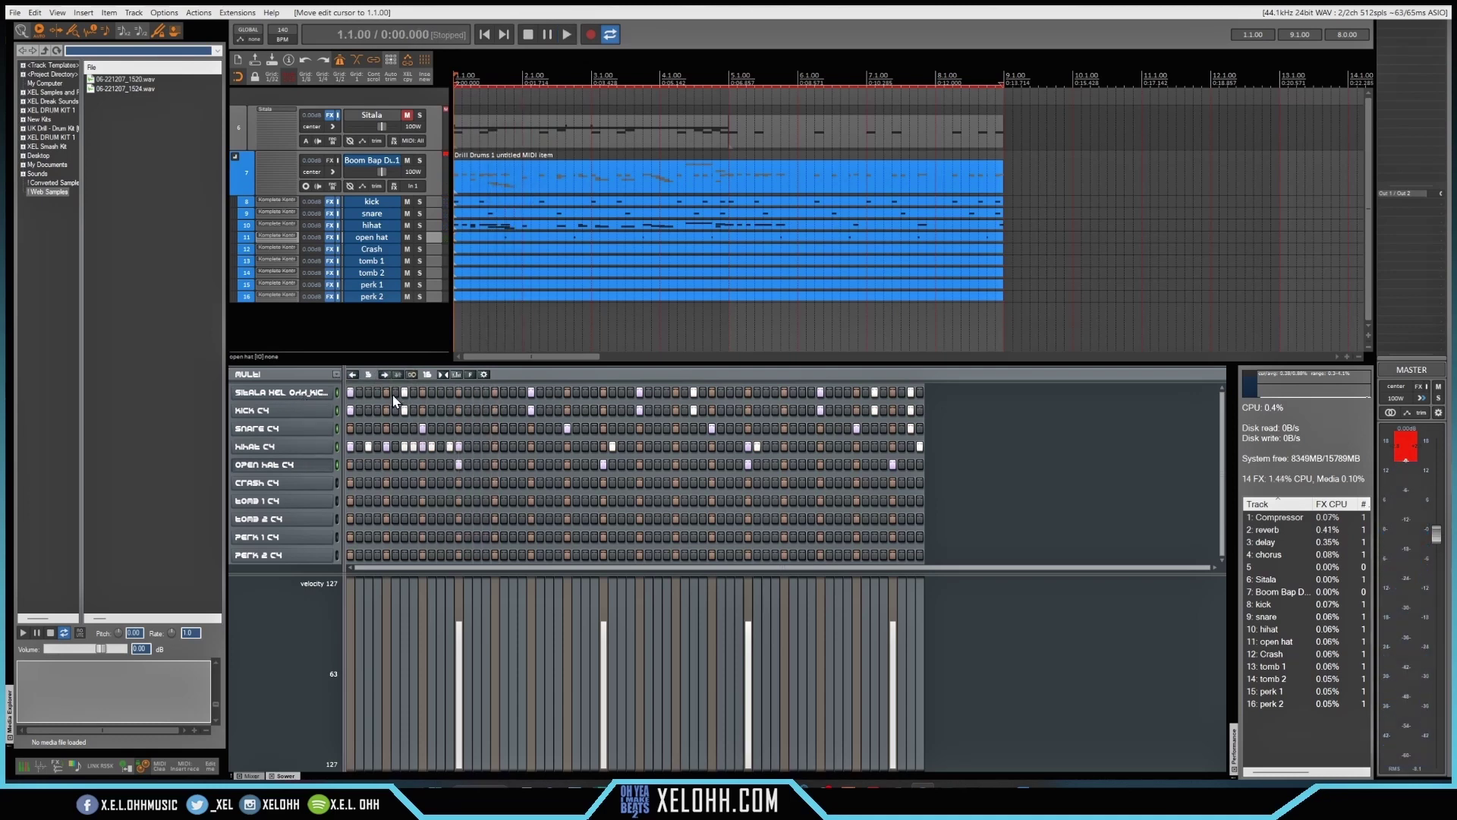
# - Delete all the pasted hihat C4 notes on the sequencer page starting at bar 5
pyautogui.click(315, 447)
pyautogui.moveTo(345, 446); pyautogui.dragTo(500, 448)
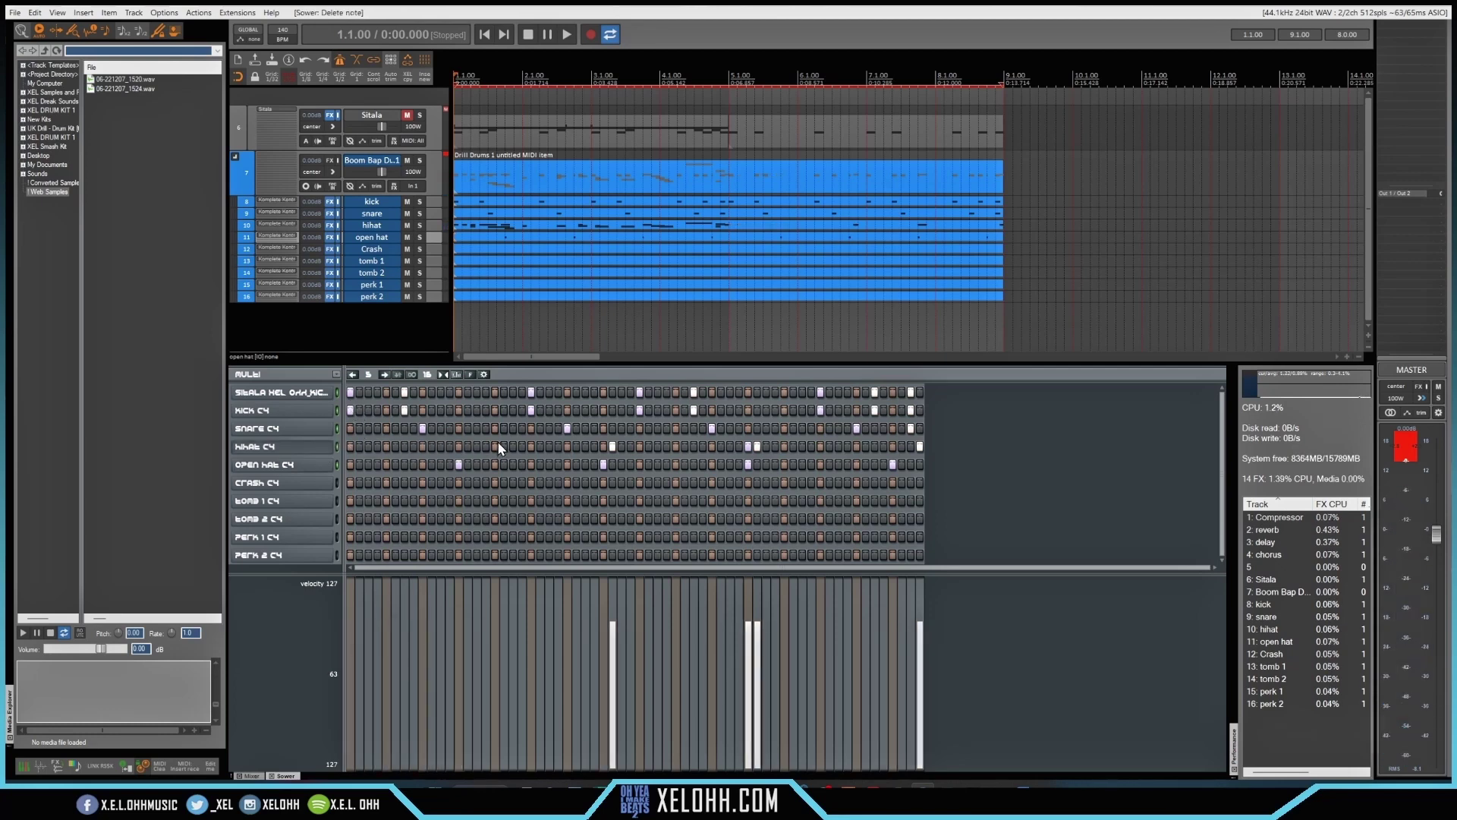
pyautogui.click(613, 446)
pyautogui.moveTo(748, 446); pyautogui.dragTo(758, 446)
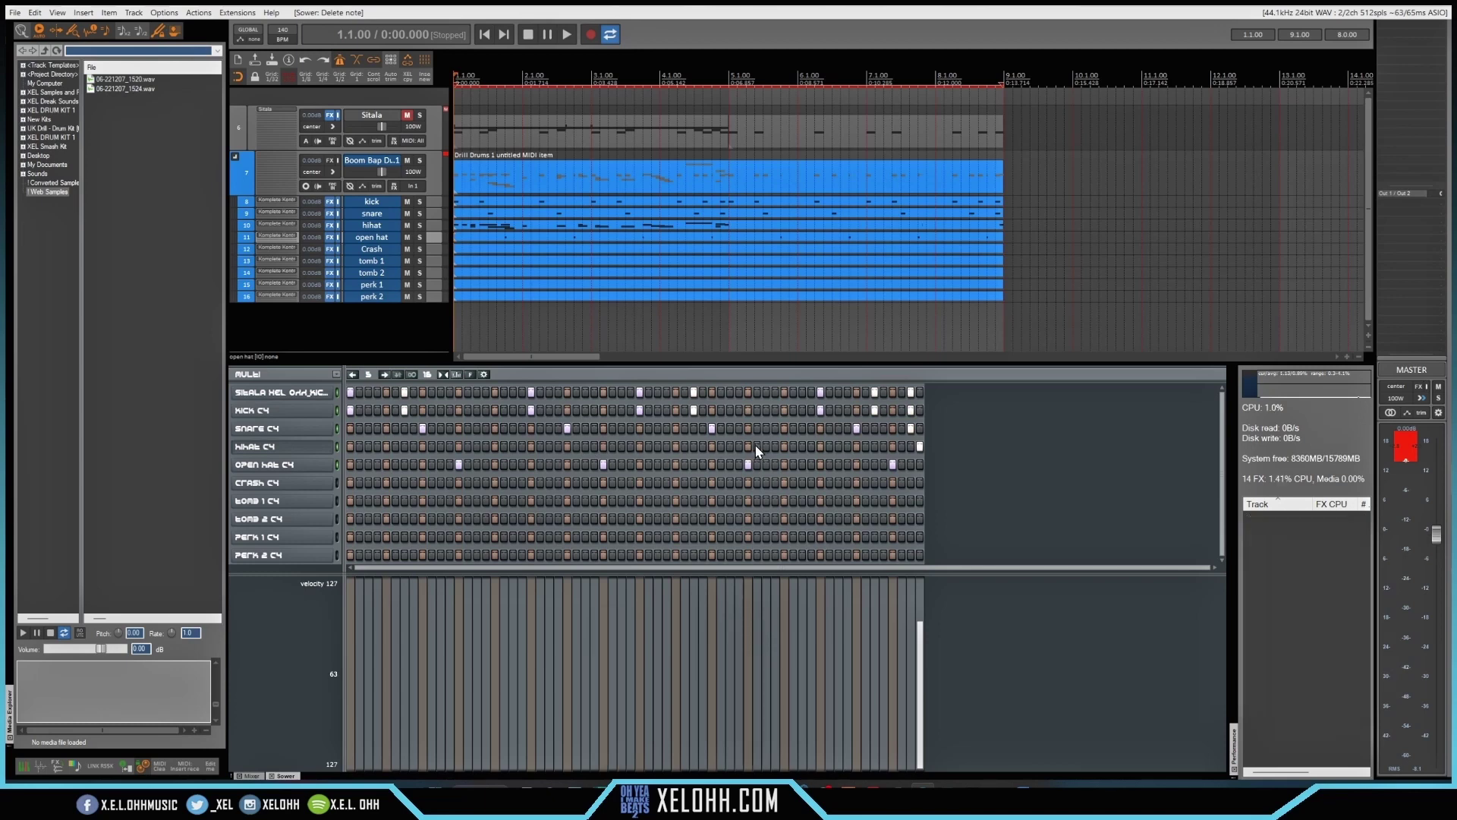
pyautogui.click(918, 446)
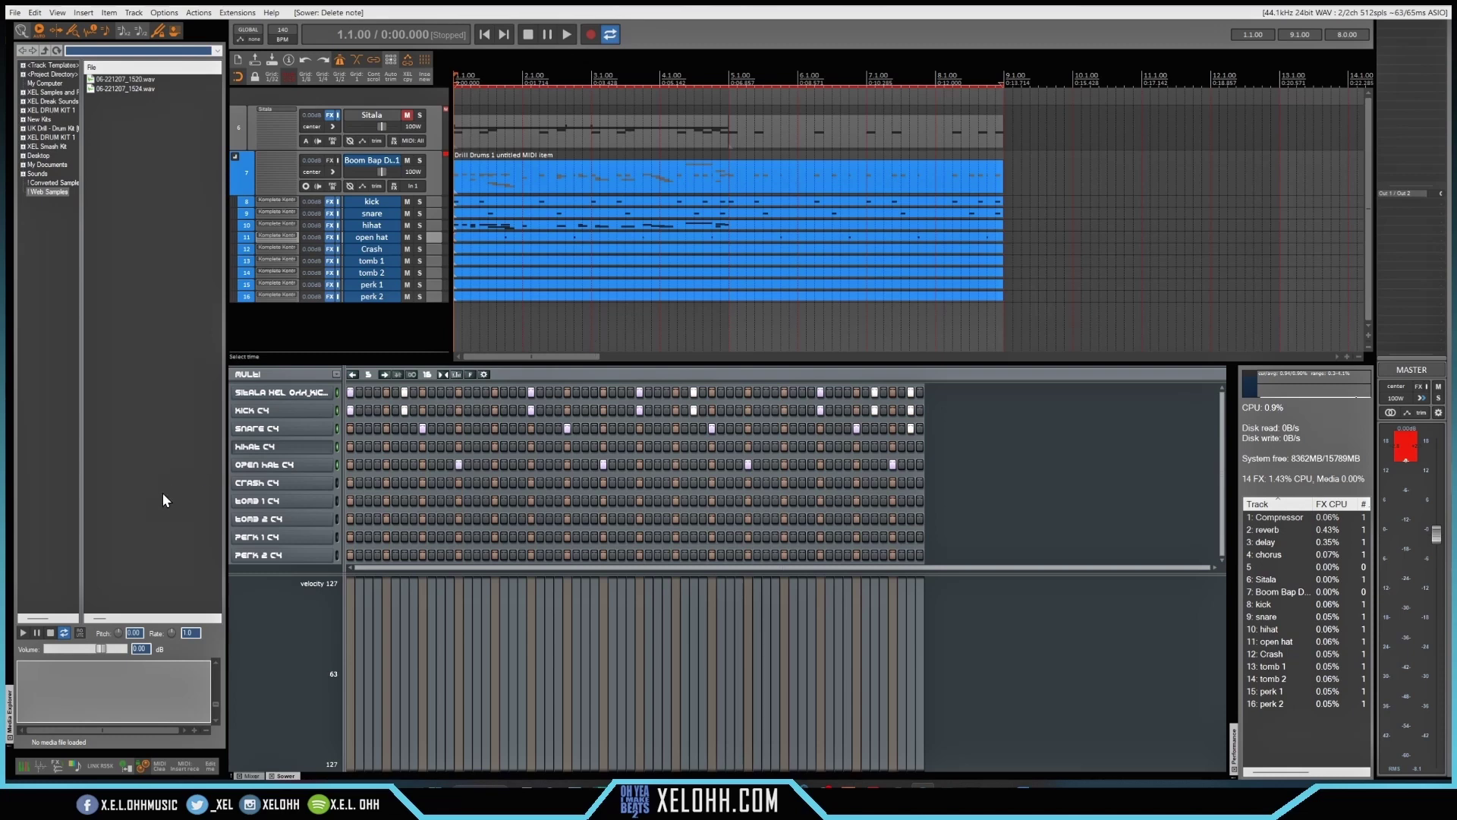
# - Cut the remaining notes on the bar 5 page and remove the perk 2 channel from the sequencer
pyautogui.press('space')
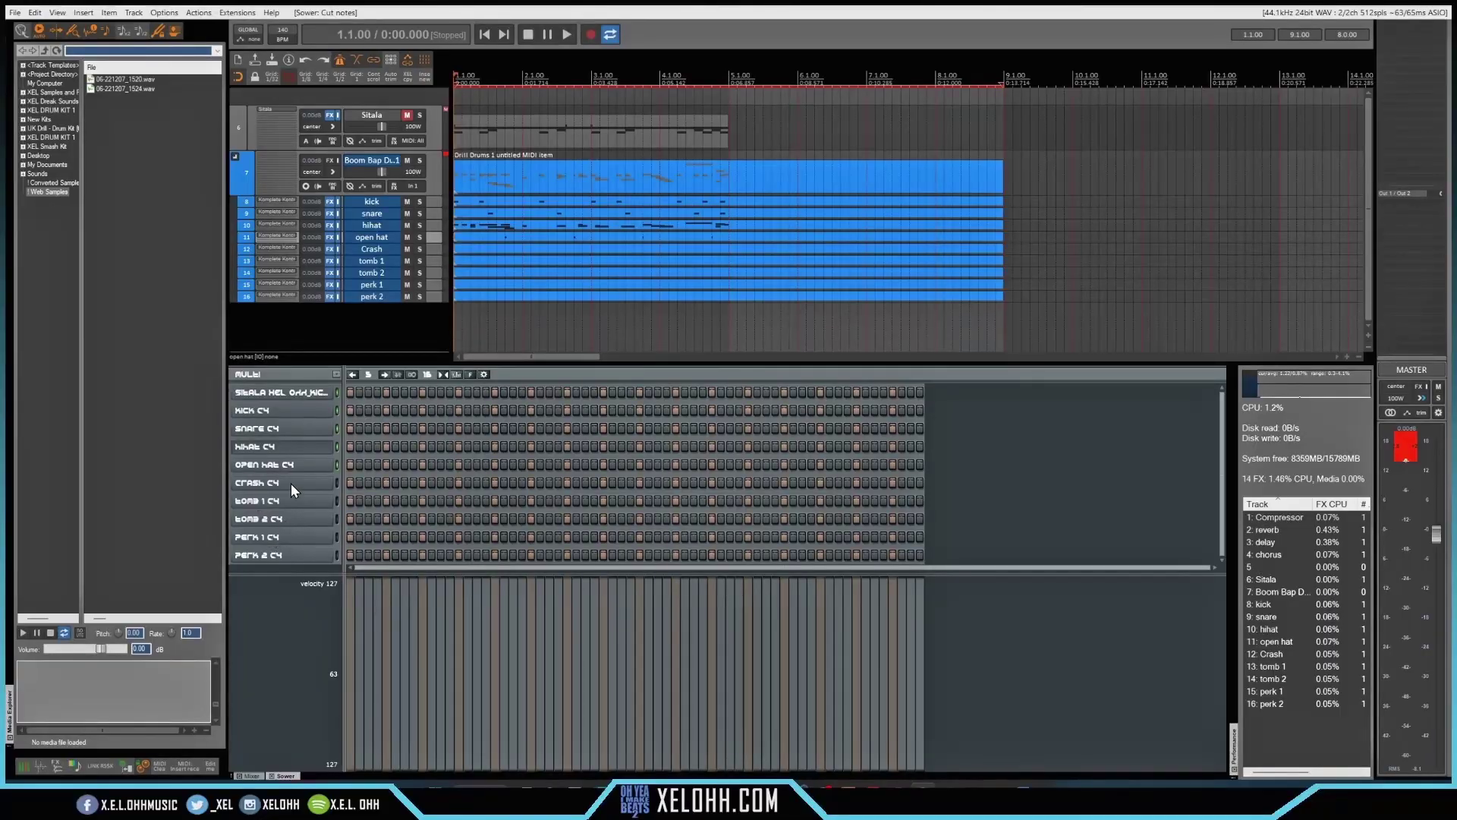
pyautogui.rightClick(298, 555)
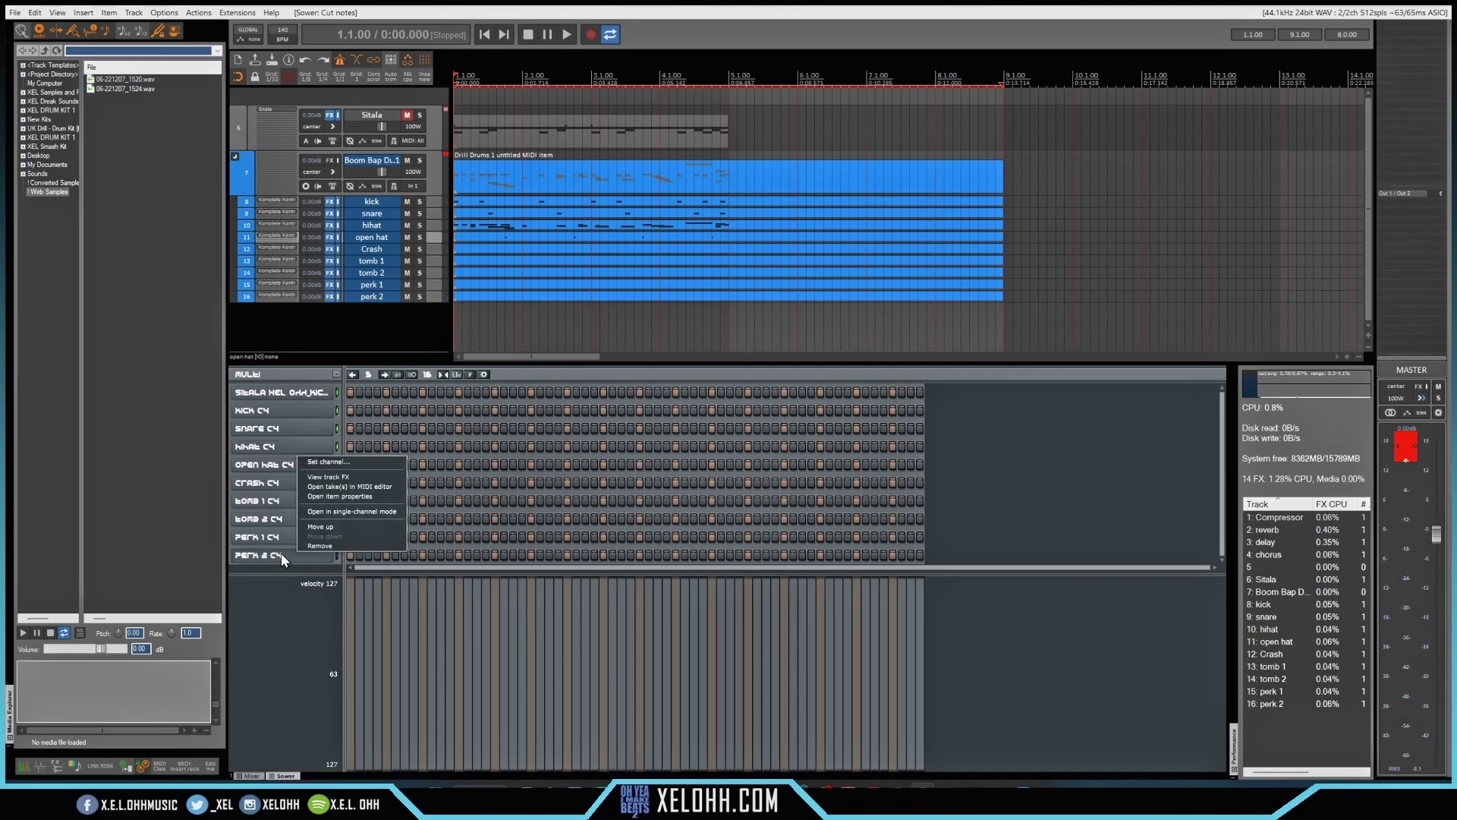
pyautogui.click(325, 545)
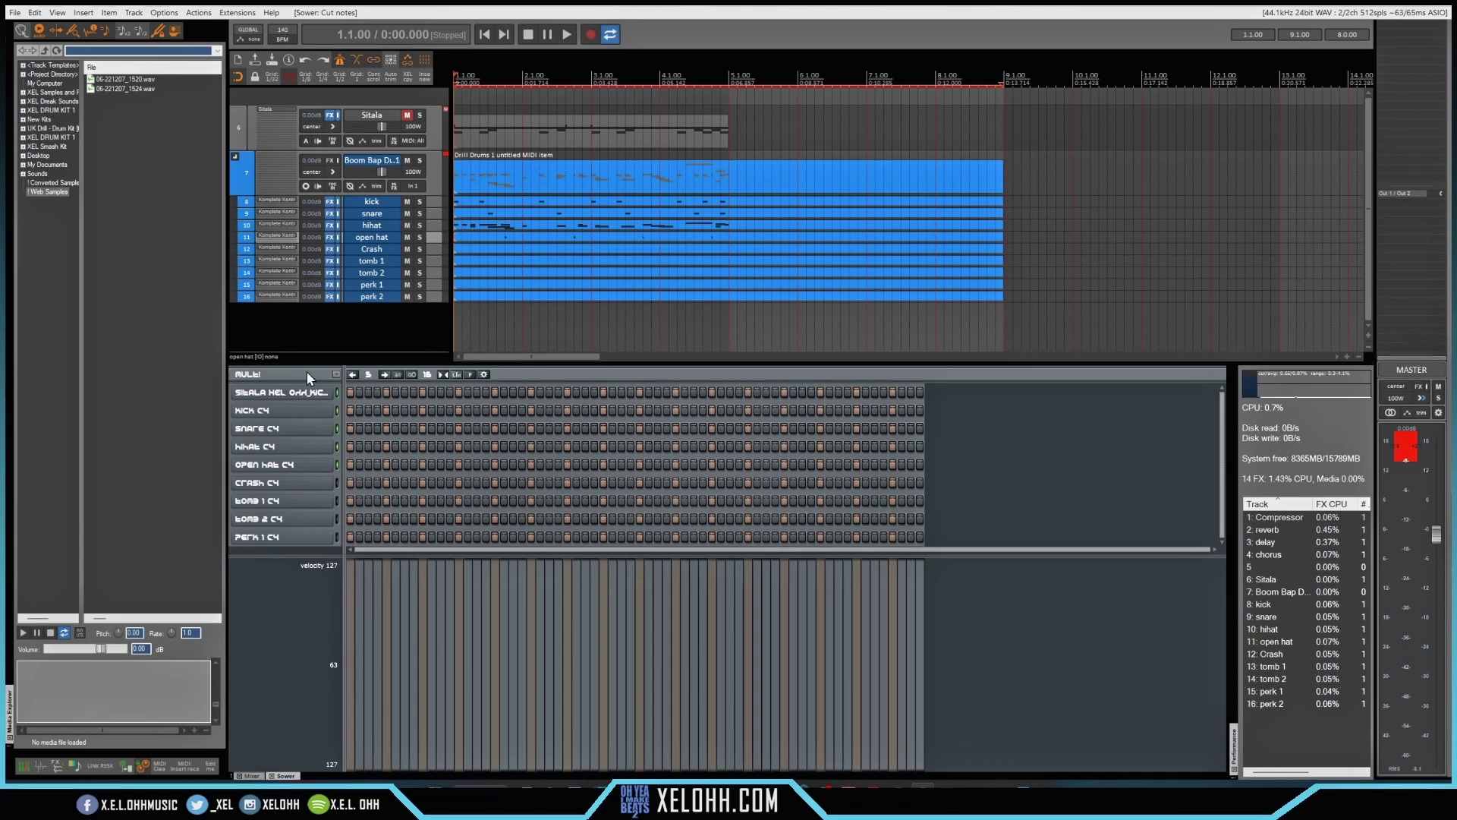
# - Return the sequencer to bar 1 and play the Sitala beat together with the Cymatics melody loop
pyautogui.click(353, 373)
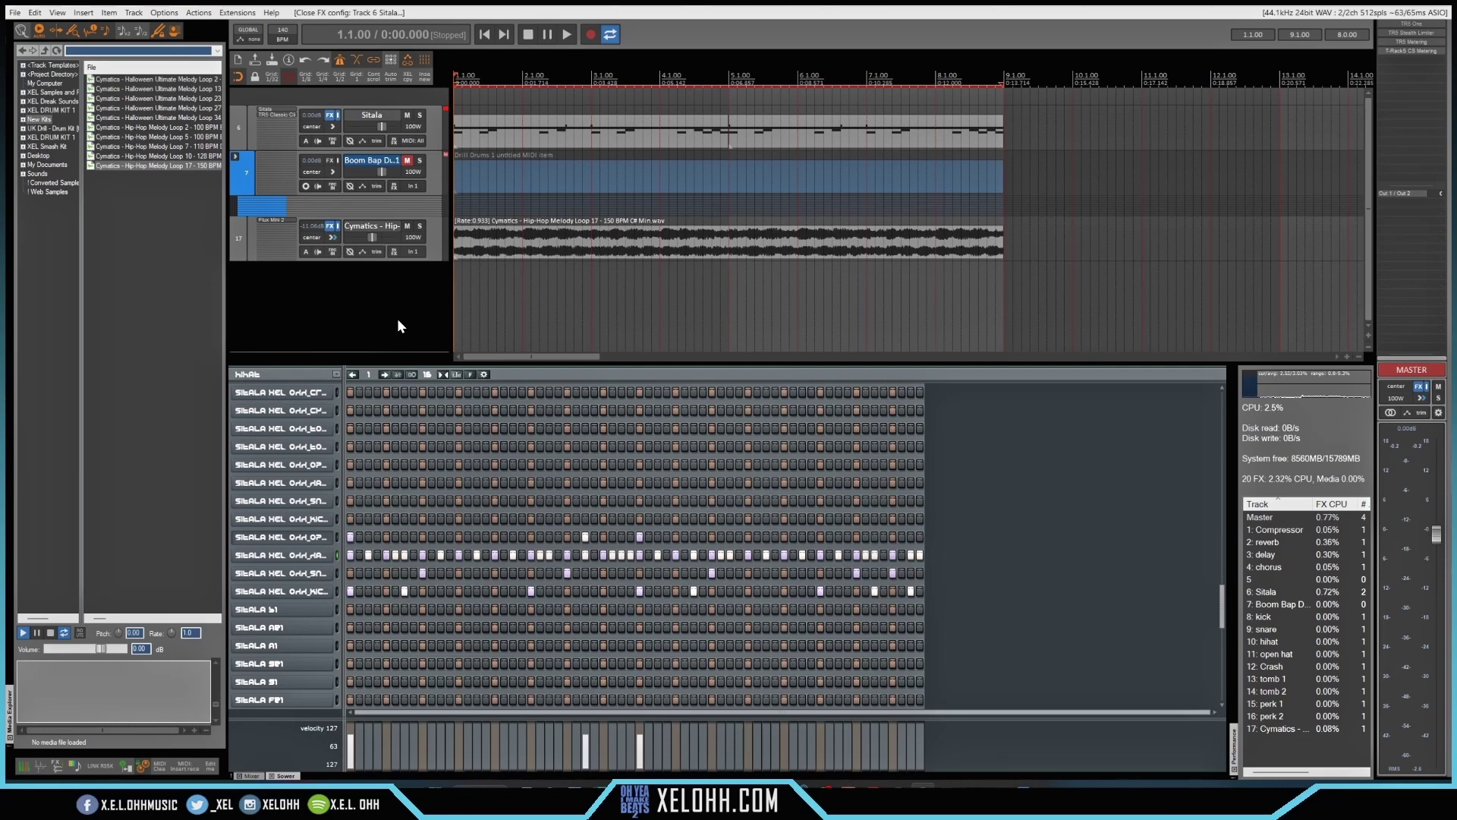
pyautogui.press('space')
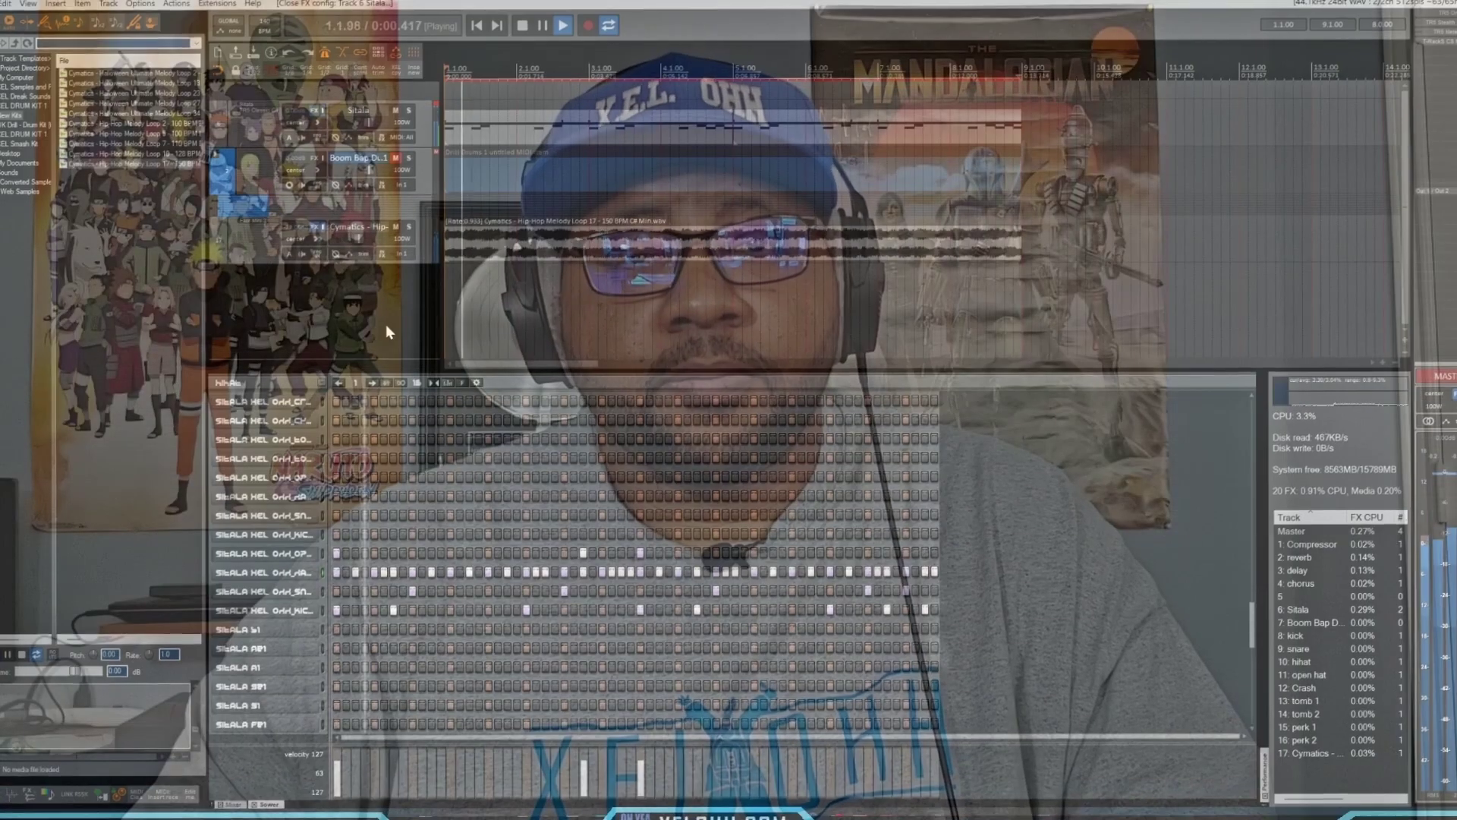